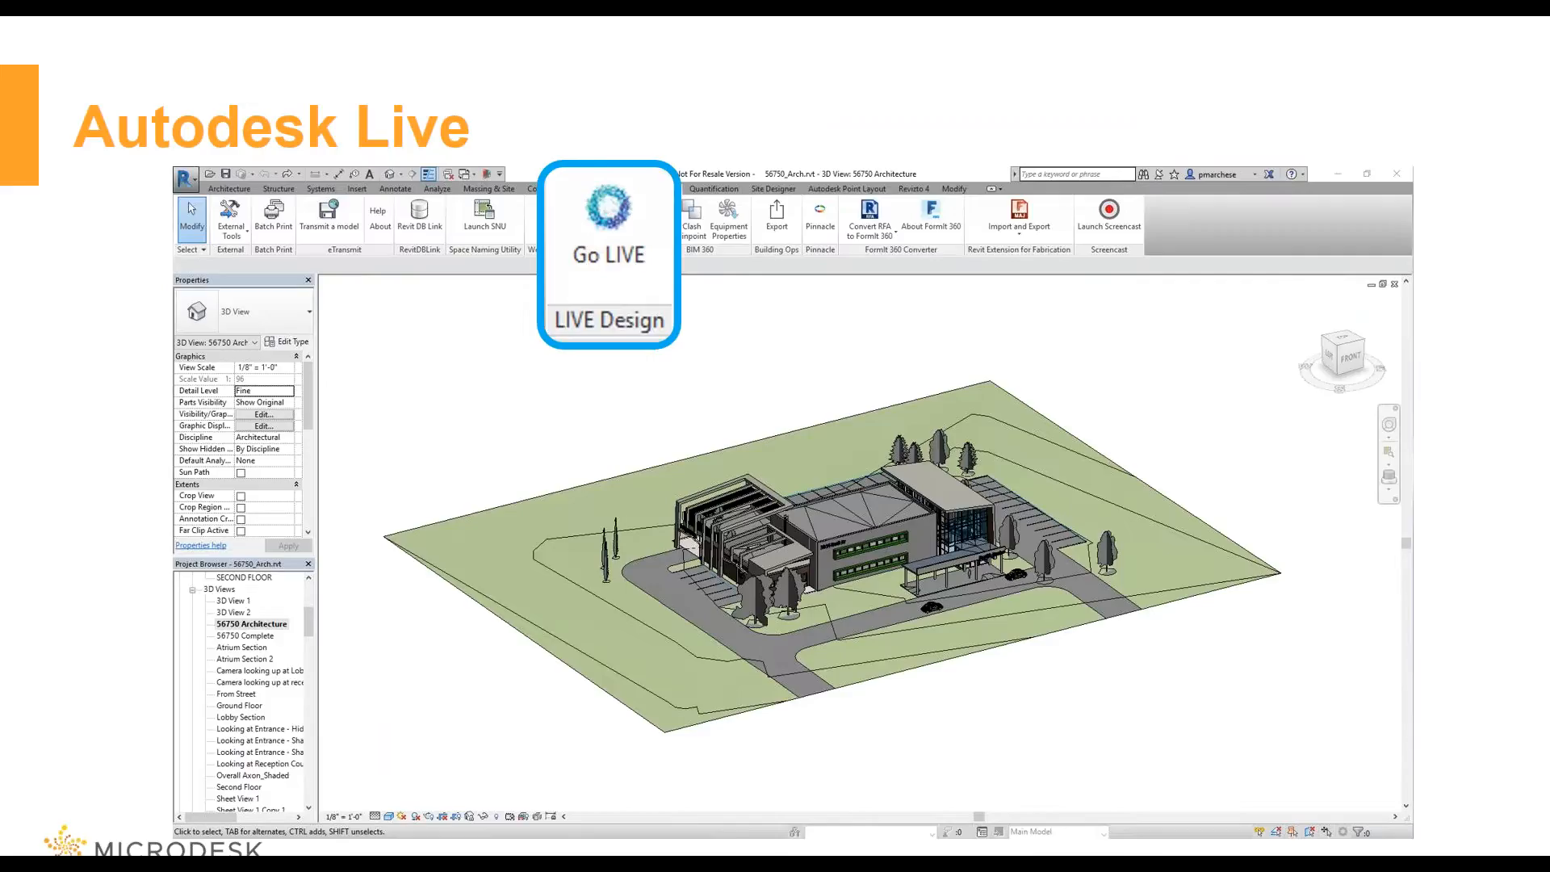
pyautogui.press('Right')
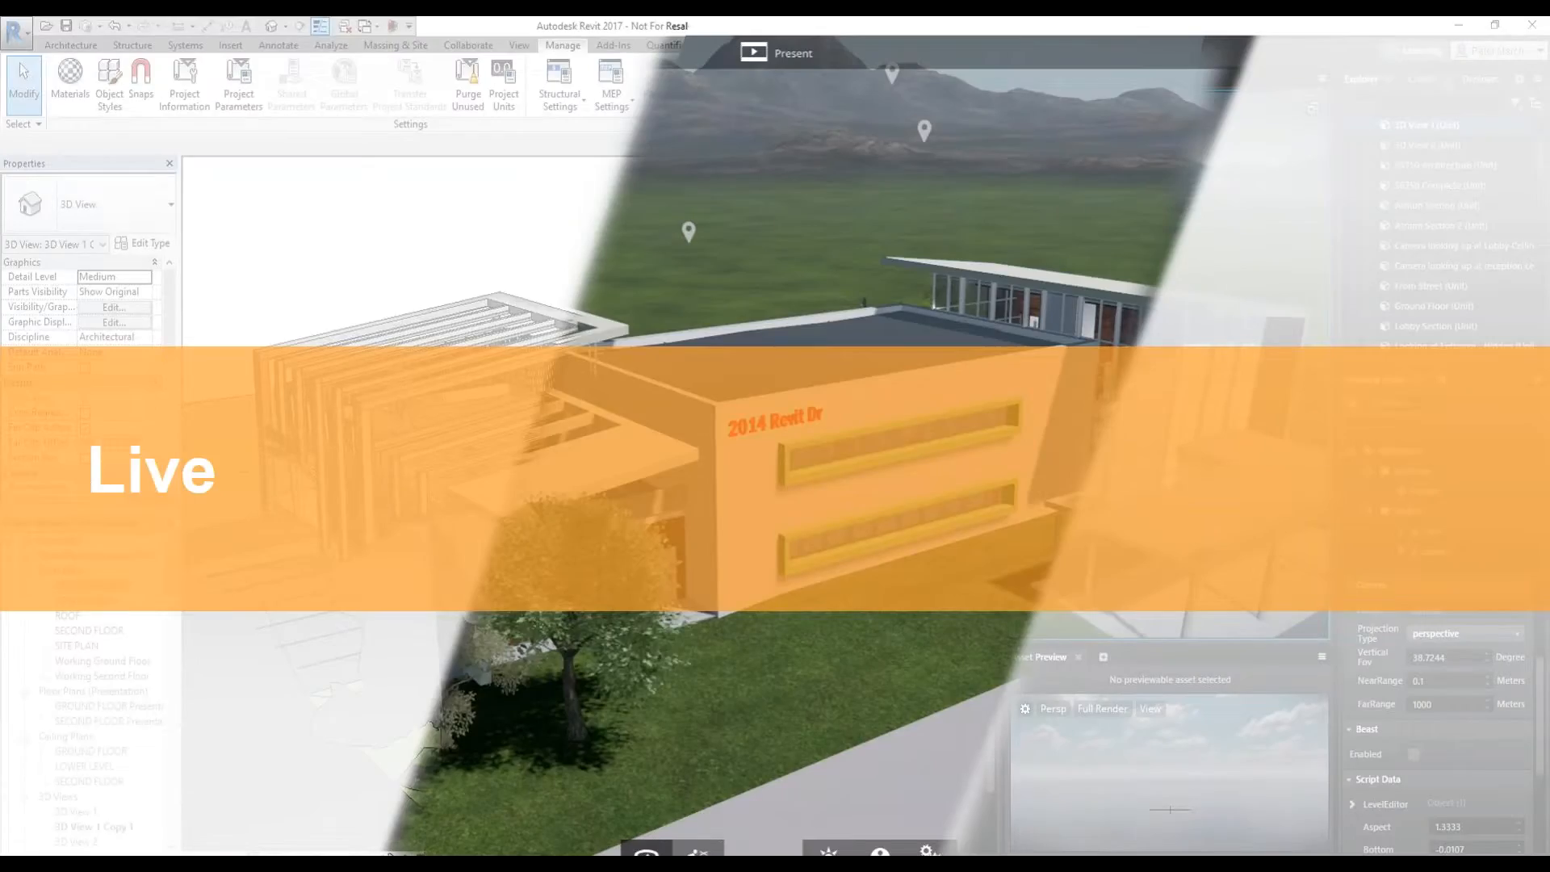
# Switch to Autodesk LIVE Editor and open the 56750_Arch - 56750 Complete scene
pyautogui.hotkey('ctrl', 'alt', 'Tab')
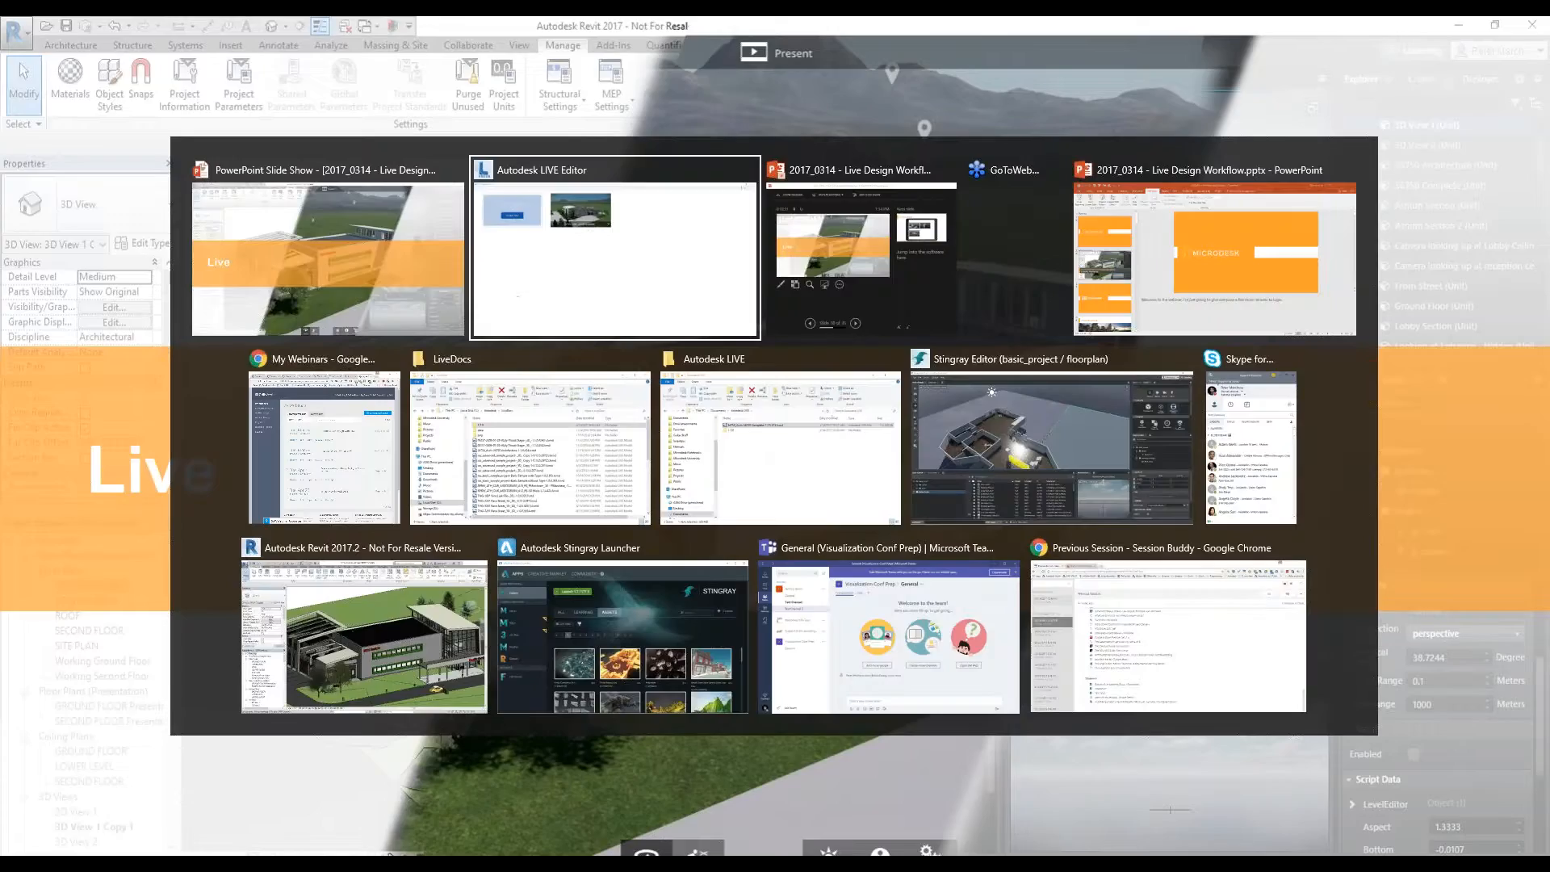
pyautogui.click(583, 289)
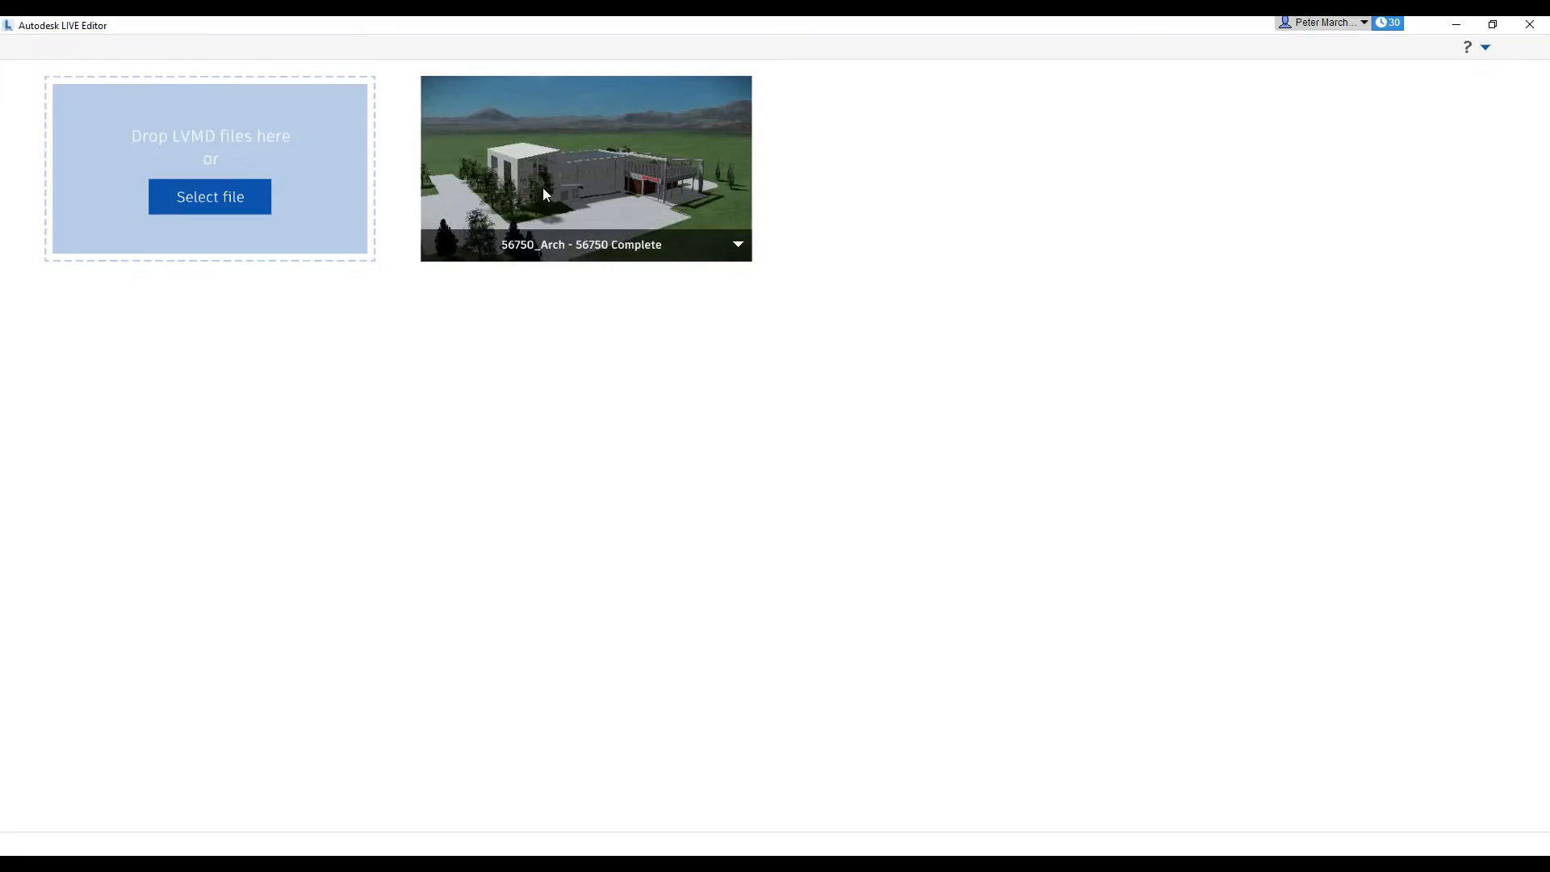
pyautogui.press('ctrl')
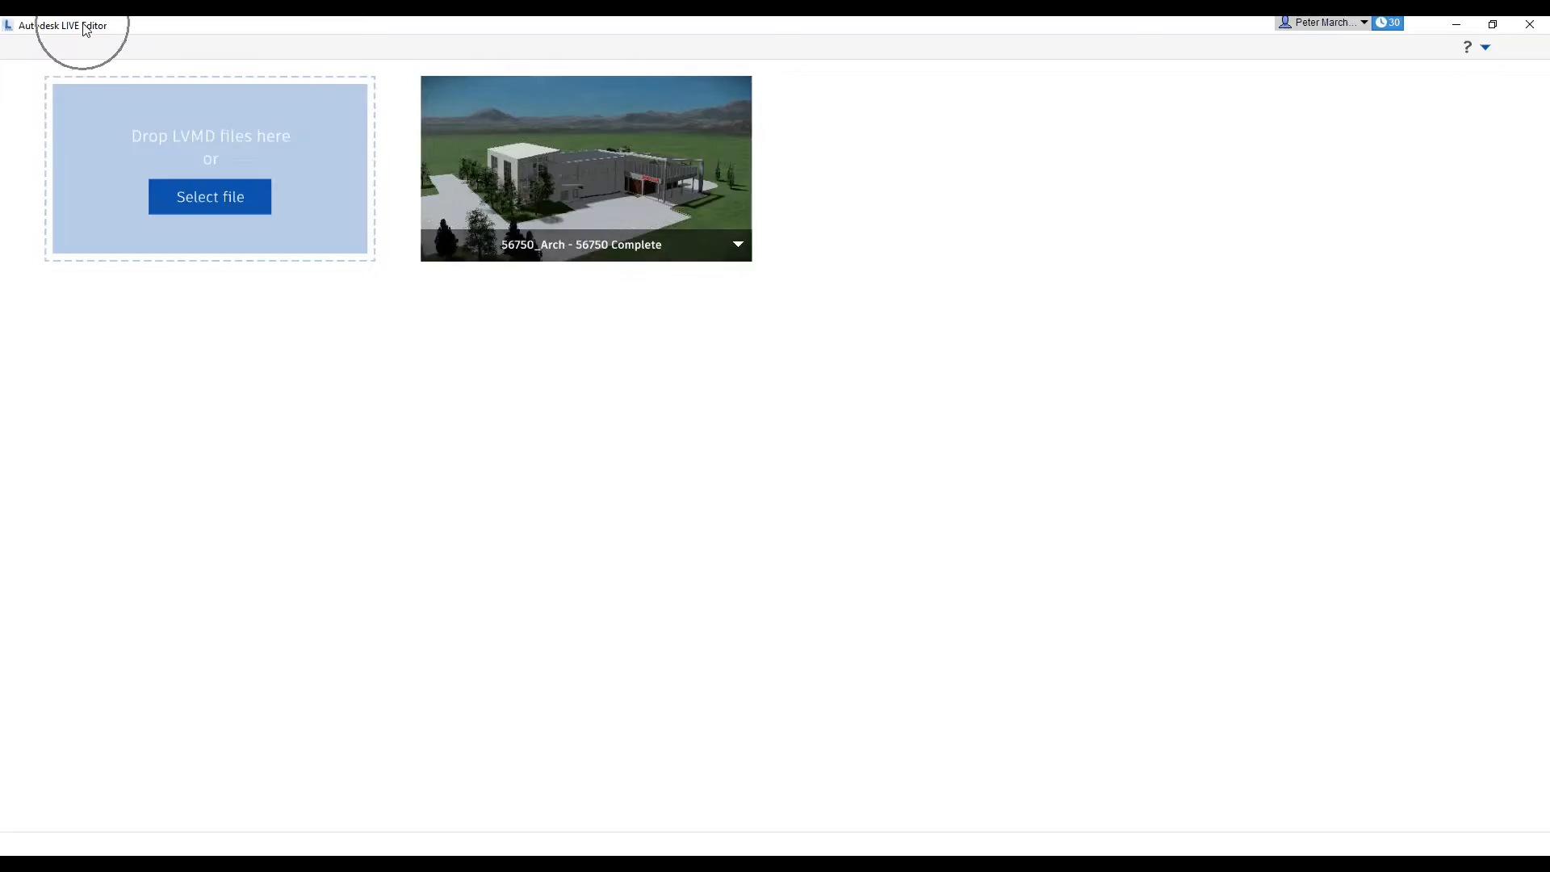
pyautogui.click(561, 163)
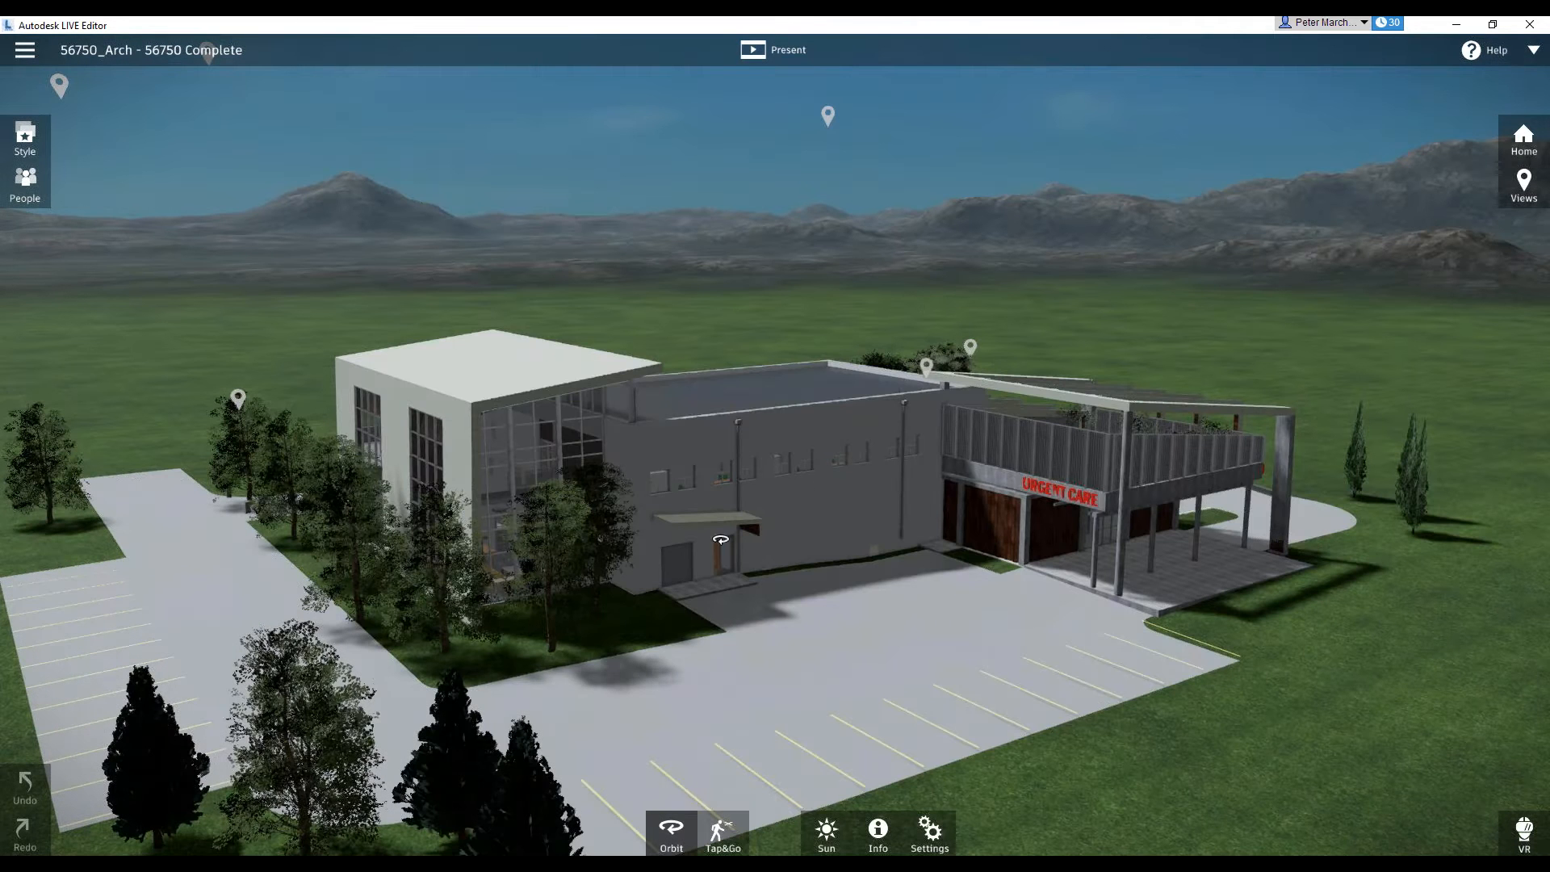
# Review the scene's saved points of view and its publishing options for Windows and iPad
pyautogui.moveTo(756, 587); pyautogui.dragTo(770, 626)
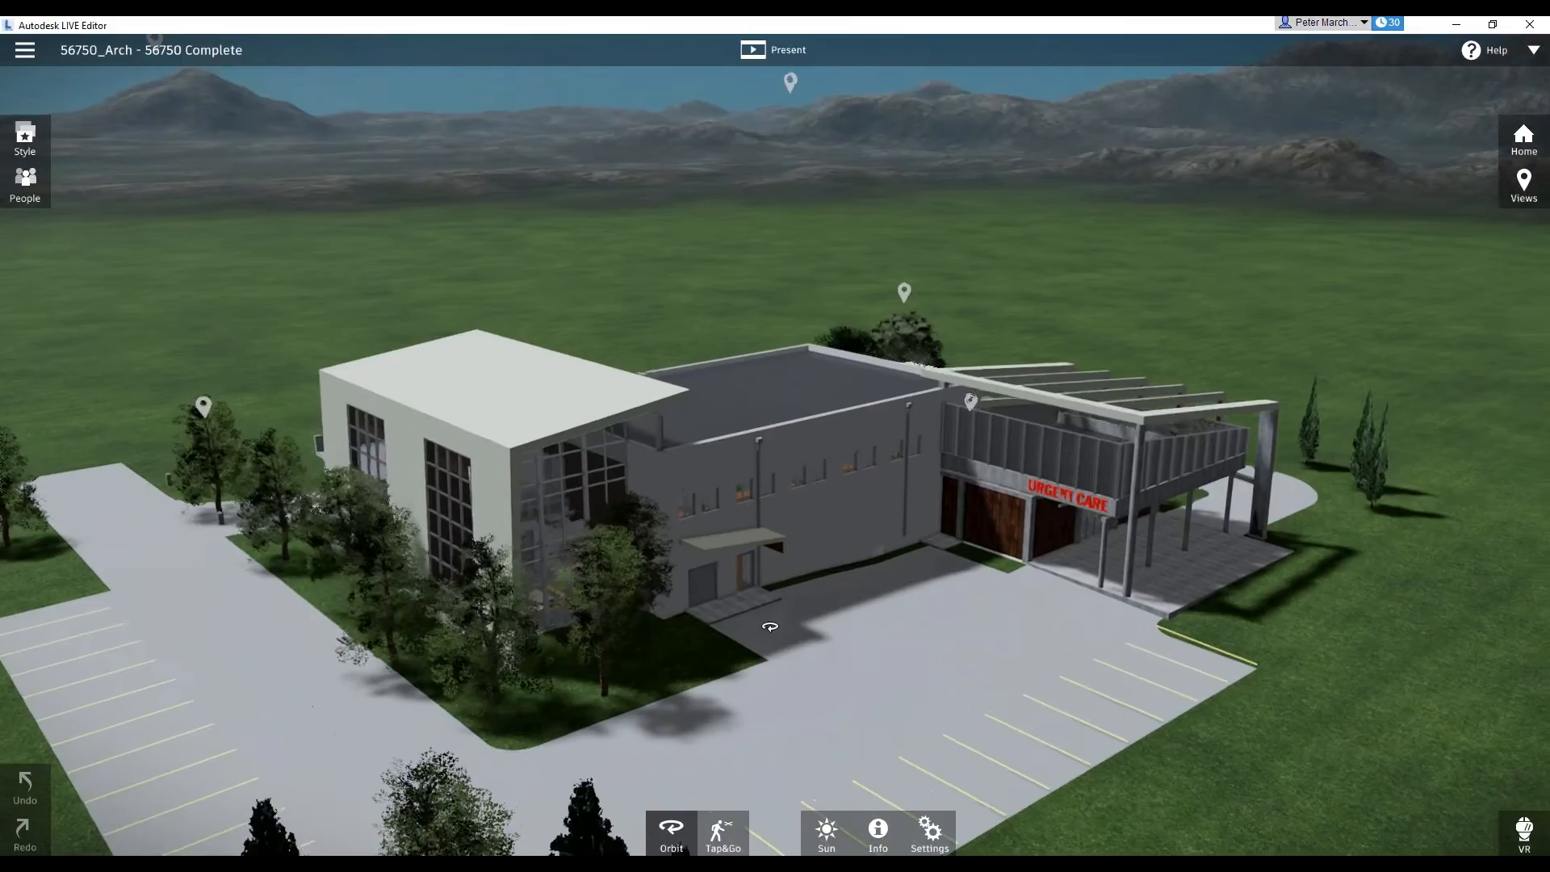
pyautogui.click(1523, 182)
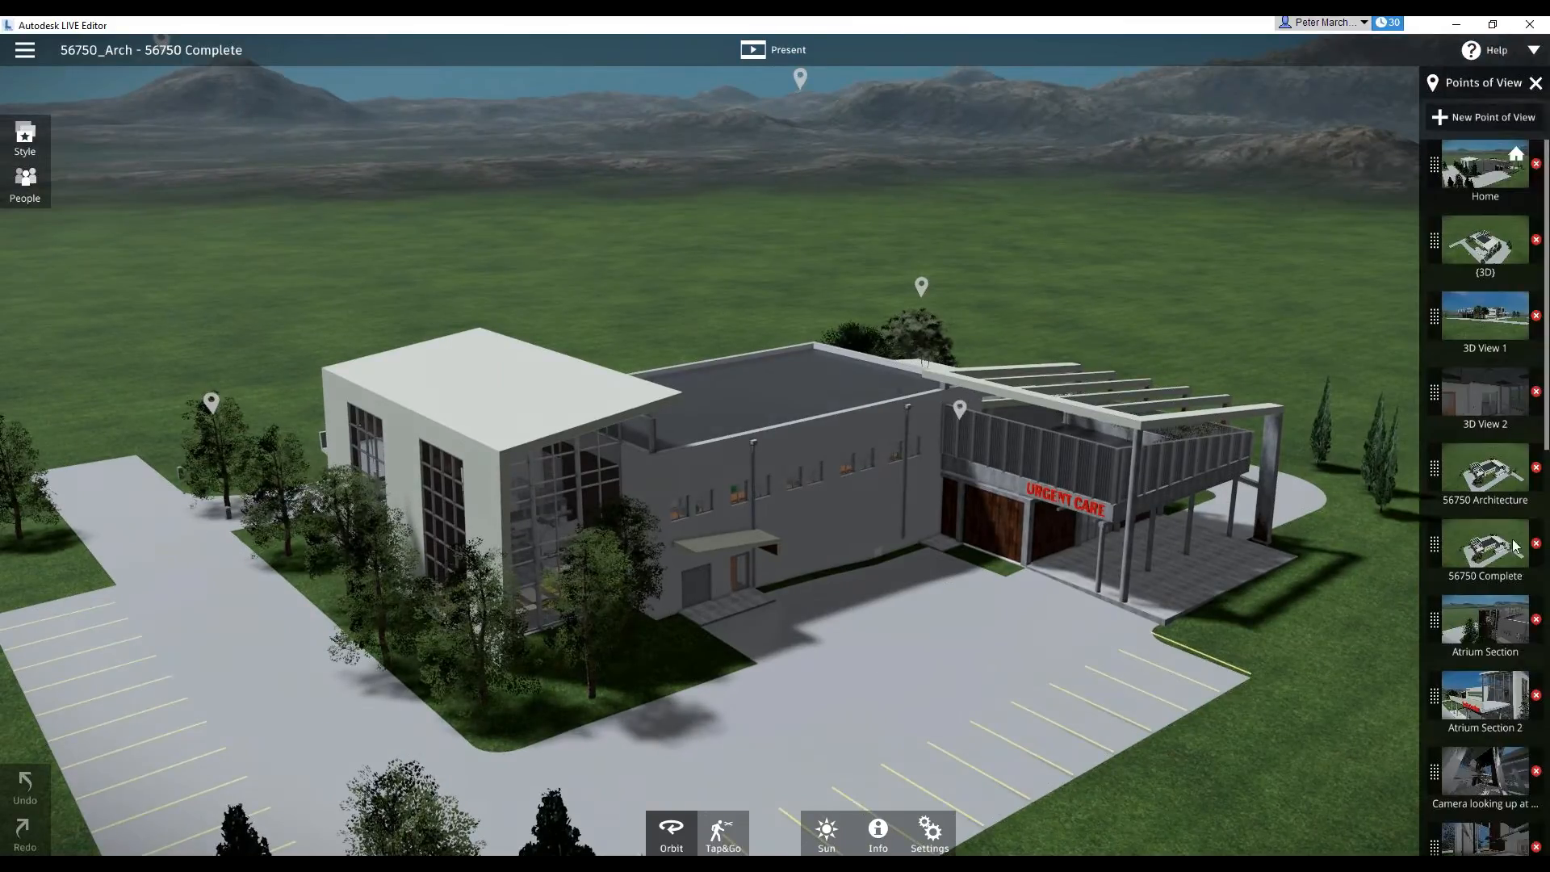
pyautogui.click(1537, 84)
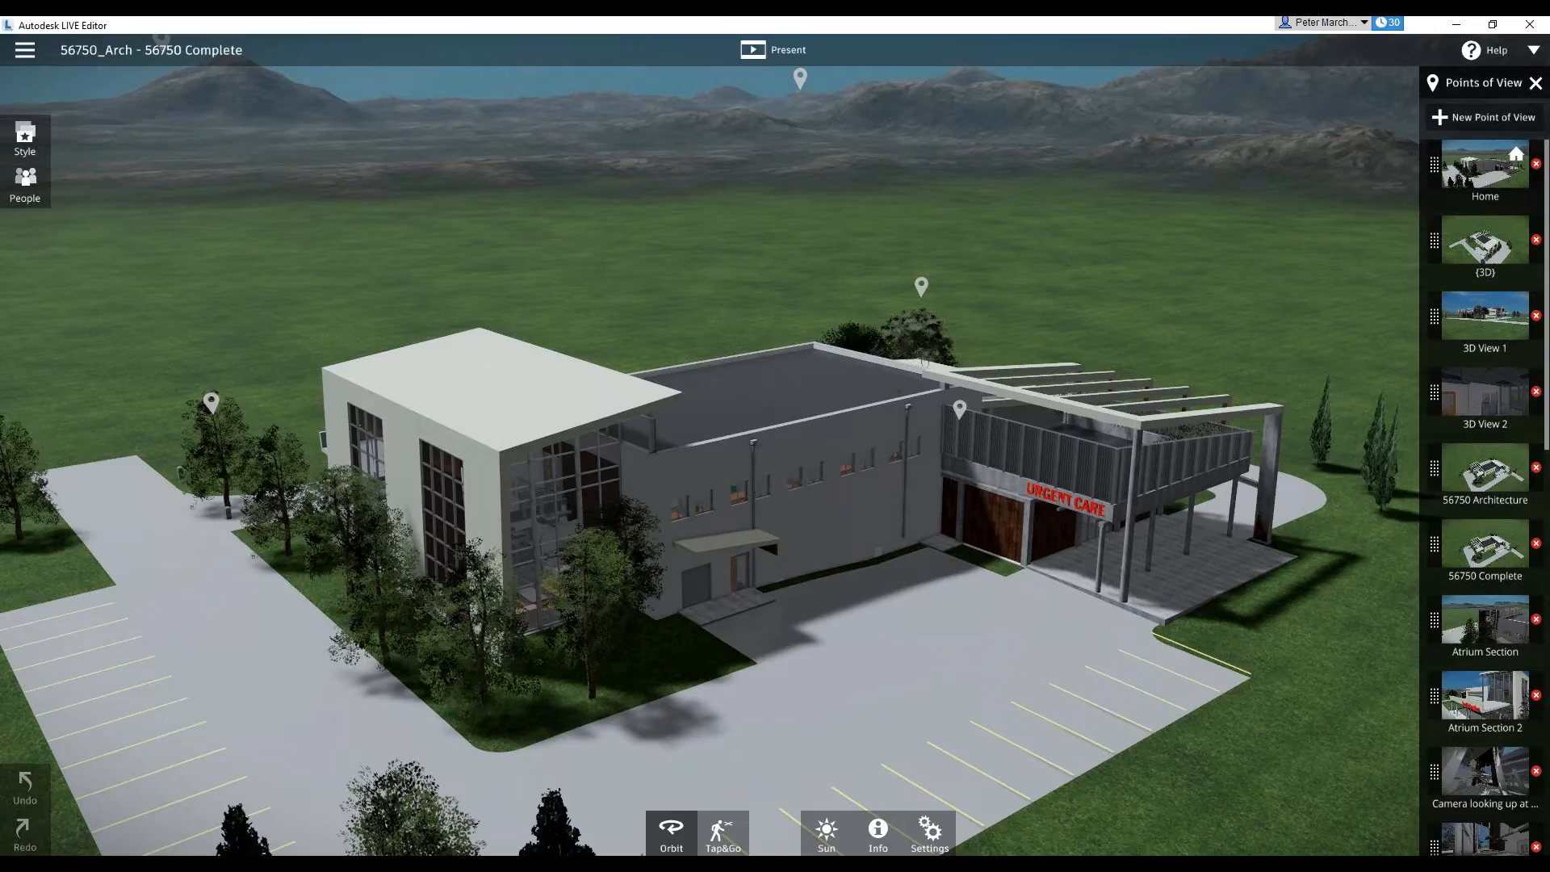
pyautogui.click(24, 53)
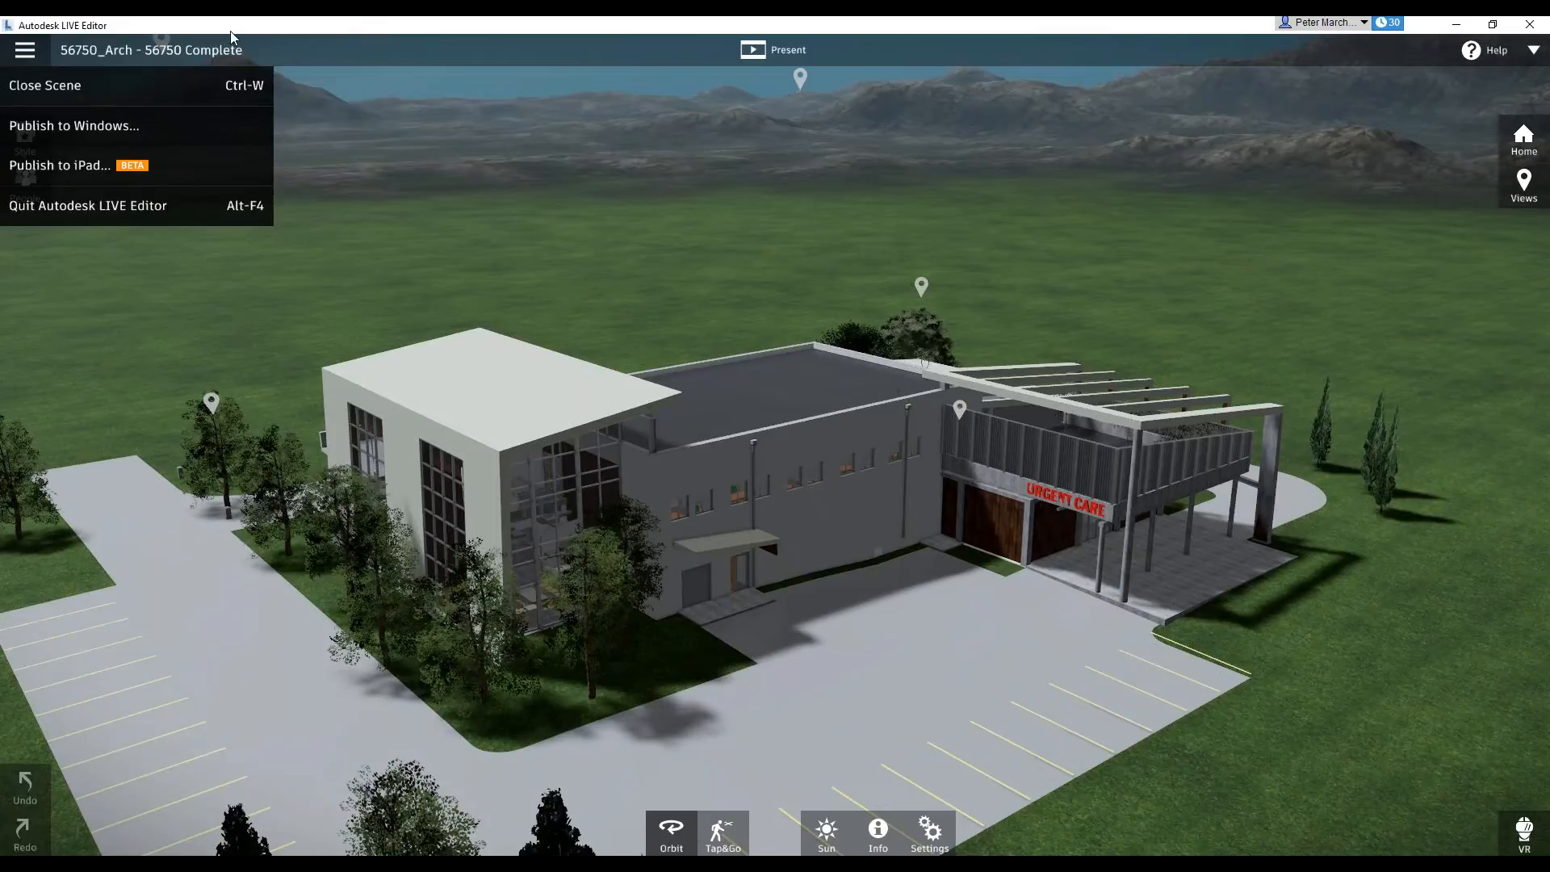
pyautogui.click(31, 52)
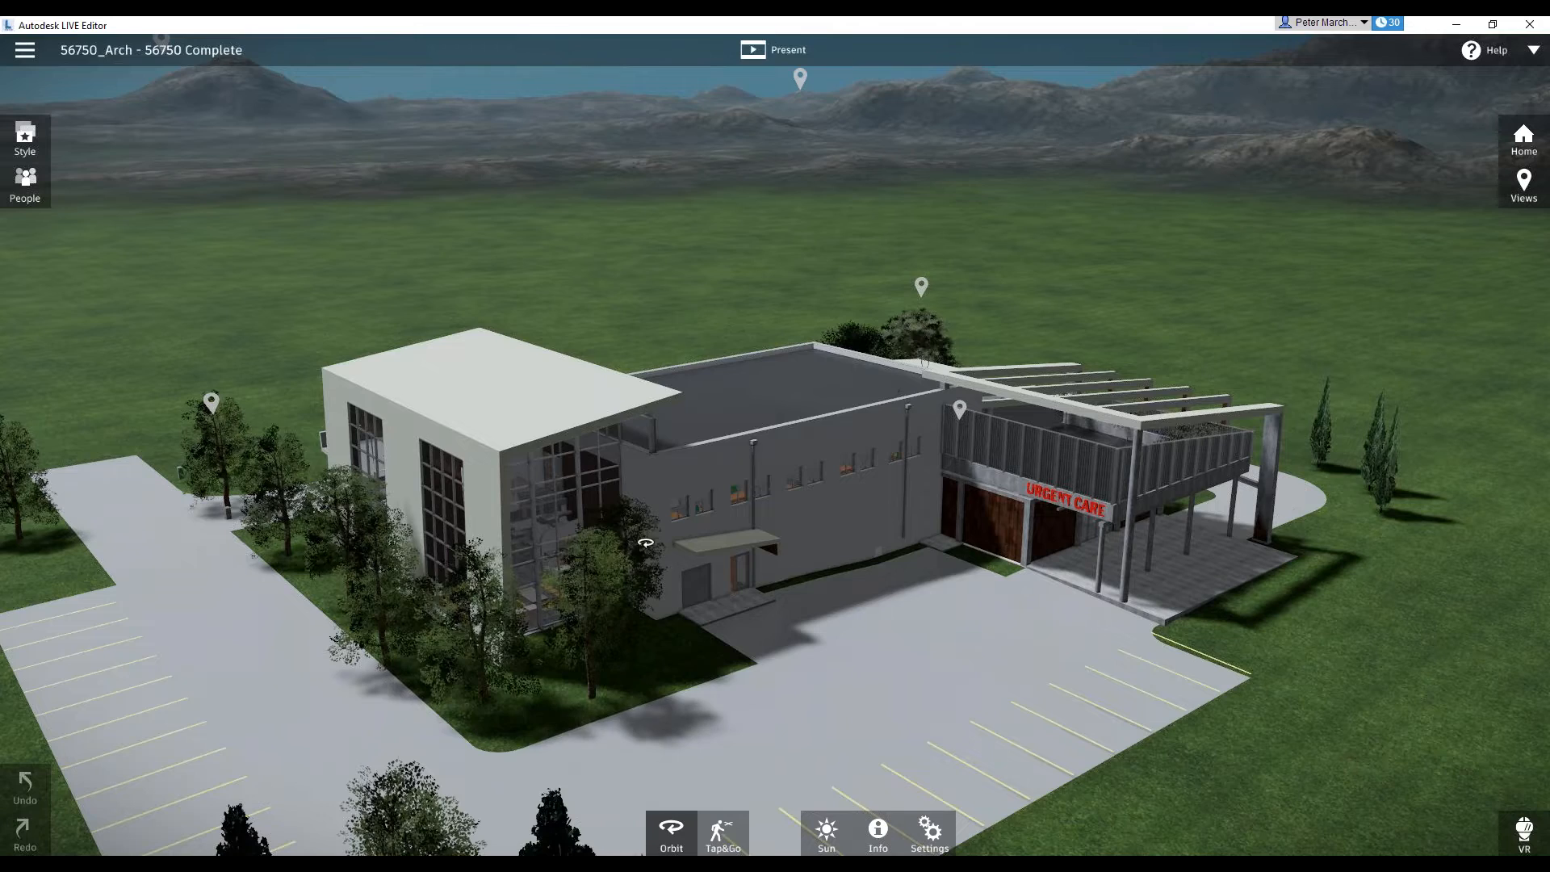
# Orbit around to the building's facade with the 2014 Revit Dr sign and review the settings, including Show Pins
pyautogui.moveTo(243, 646)
pyautogui.mouseDown()
pyautogui.moveTo(604, 745)
pyautogui.moveTo(450, 667)
pyautogui.moveTo(611, 732)
pyautogui.mouseUp()
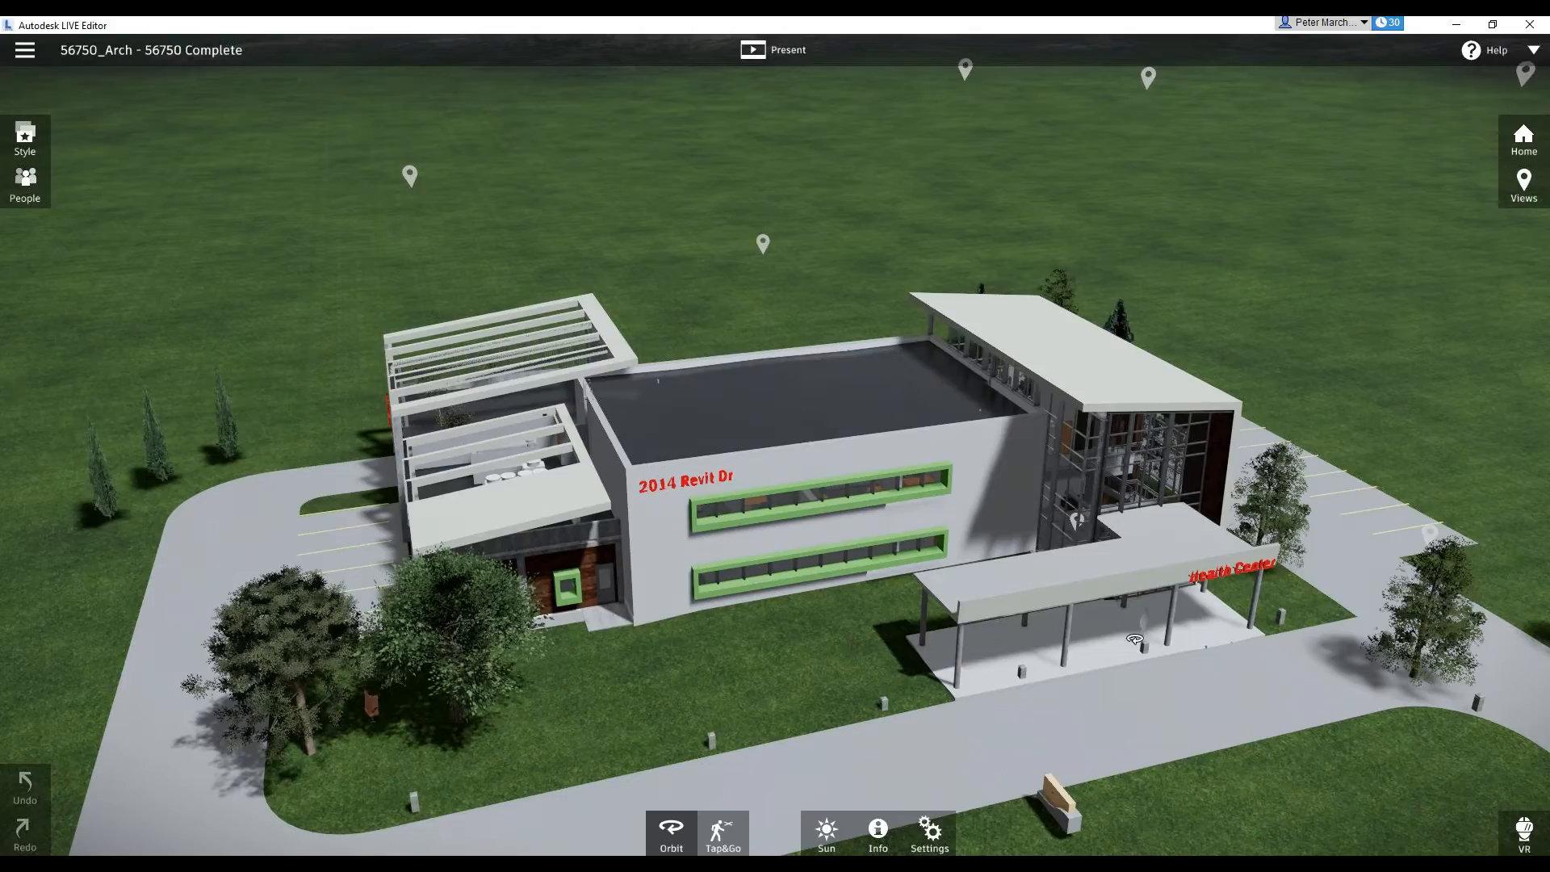
pyautogui.moveTo(1080, 642); pyautogui.dragTo(915, 356, button='middle')
pyautogui.moveTo(804, 457); pyautogui.dragTo(1017, 501, button='middle')
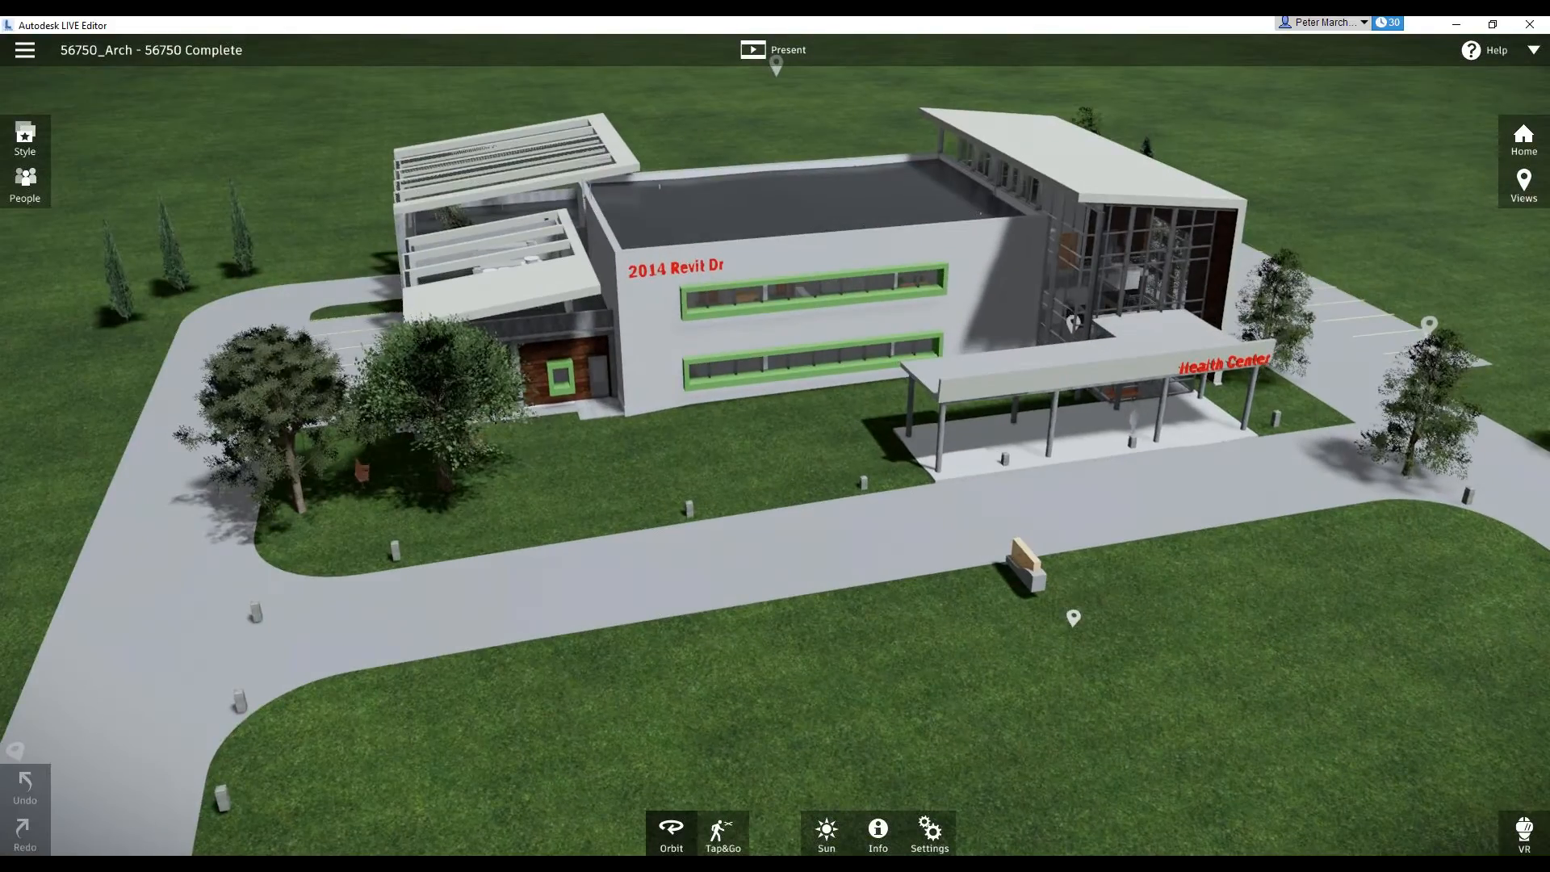
pyautogui.click(942, 837)
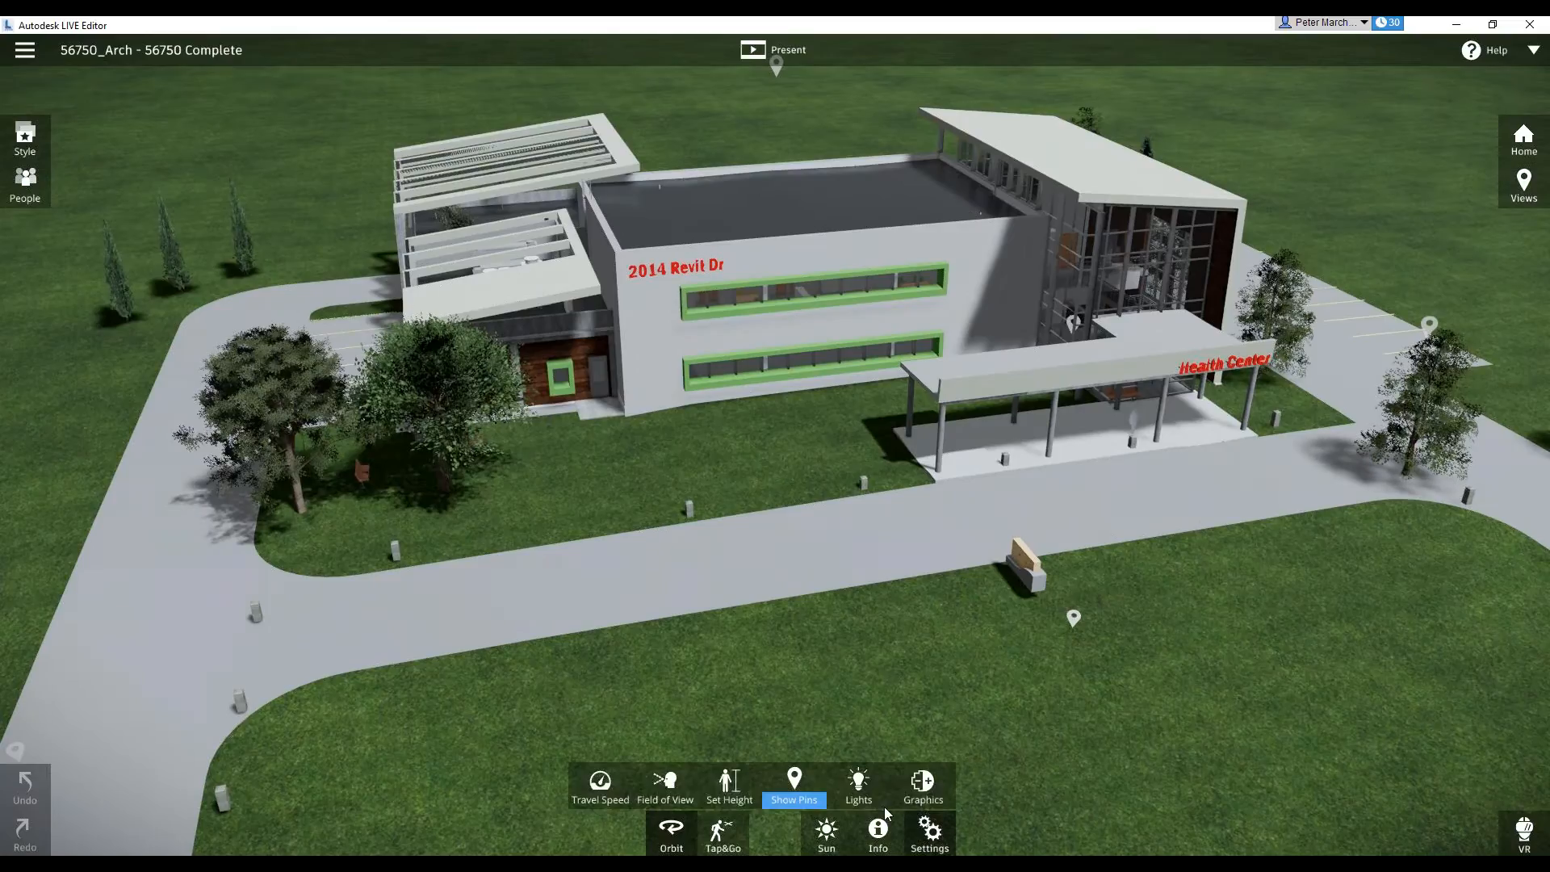
pyautogui.click(809, 781)
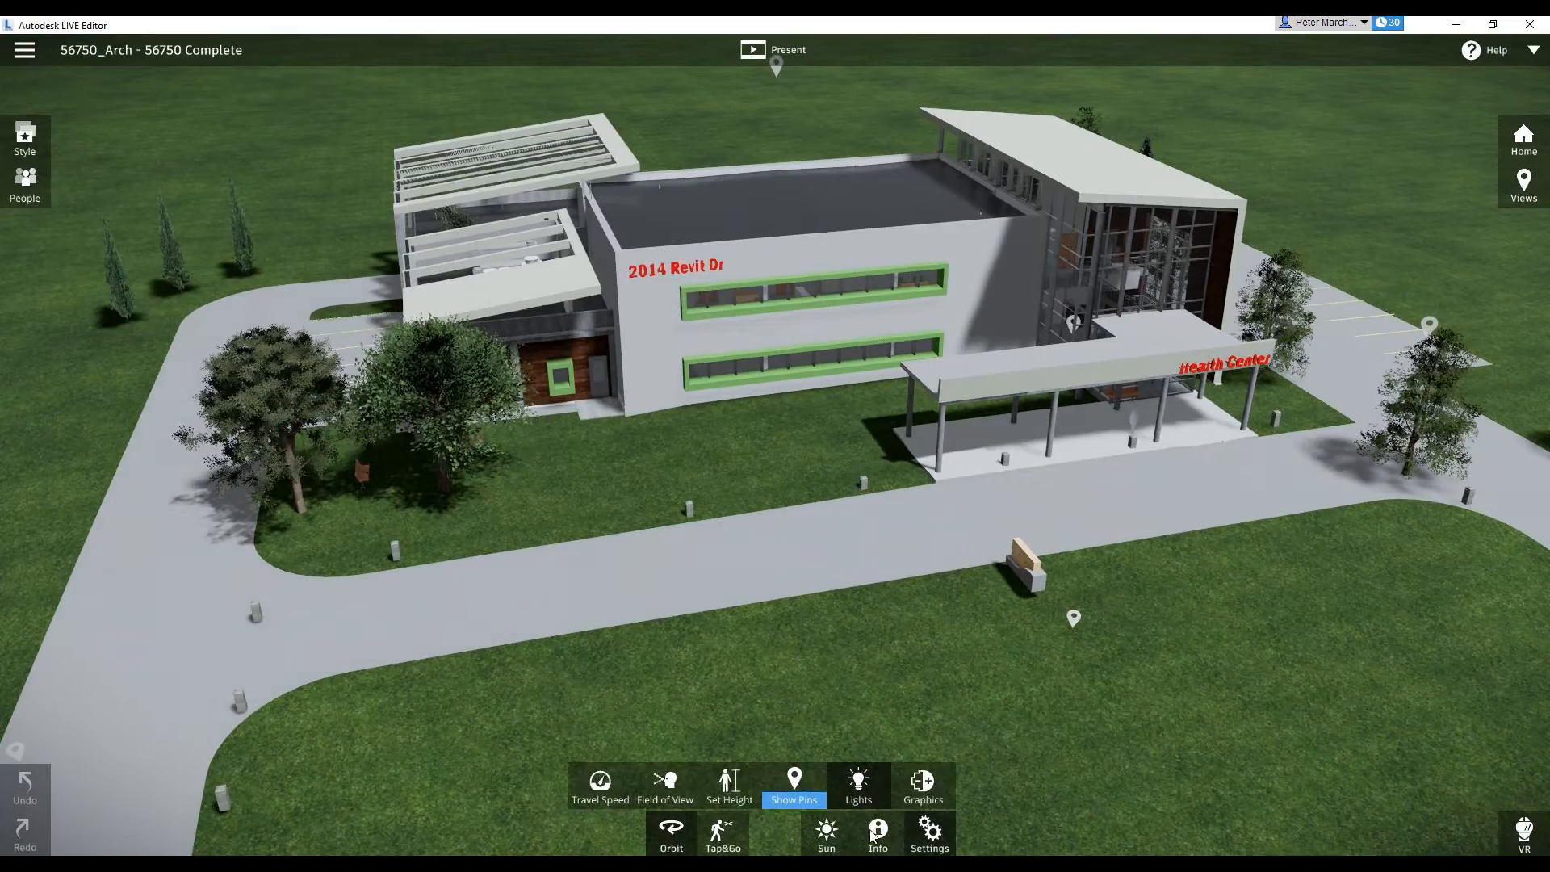
# Preview the night lighting at 09:25 PM and set the sun position's time of day to 12:41 PM
pyautogui.click(826, 831)
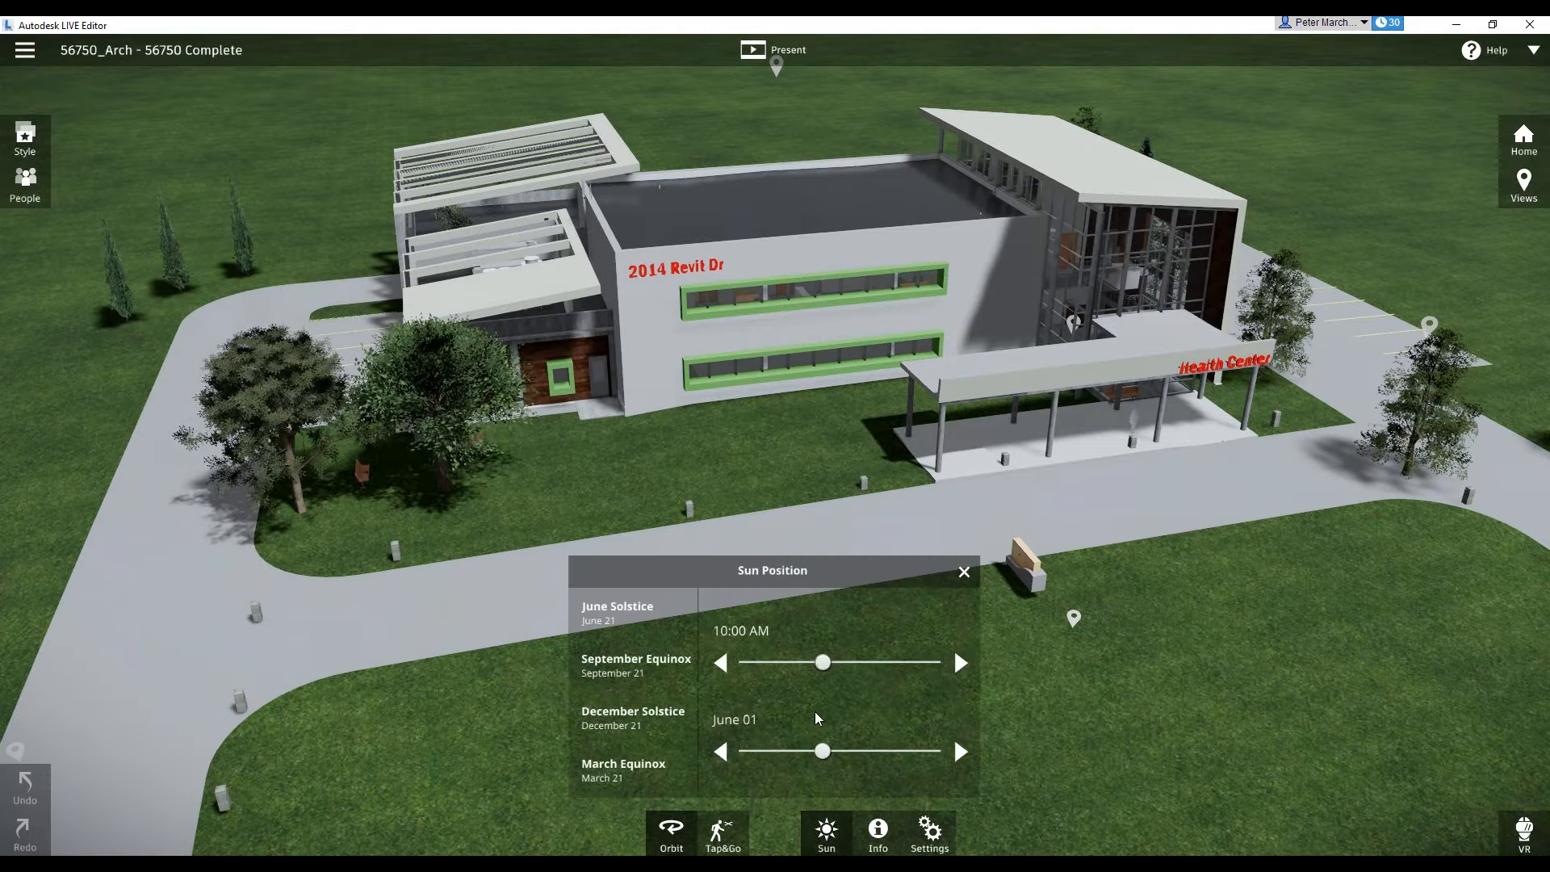
pyautogui.click(905, 661)
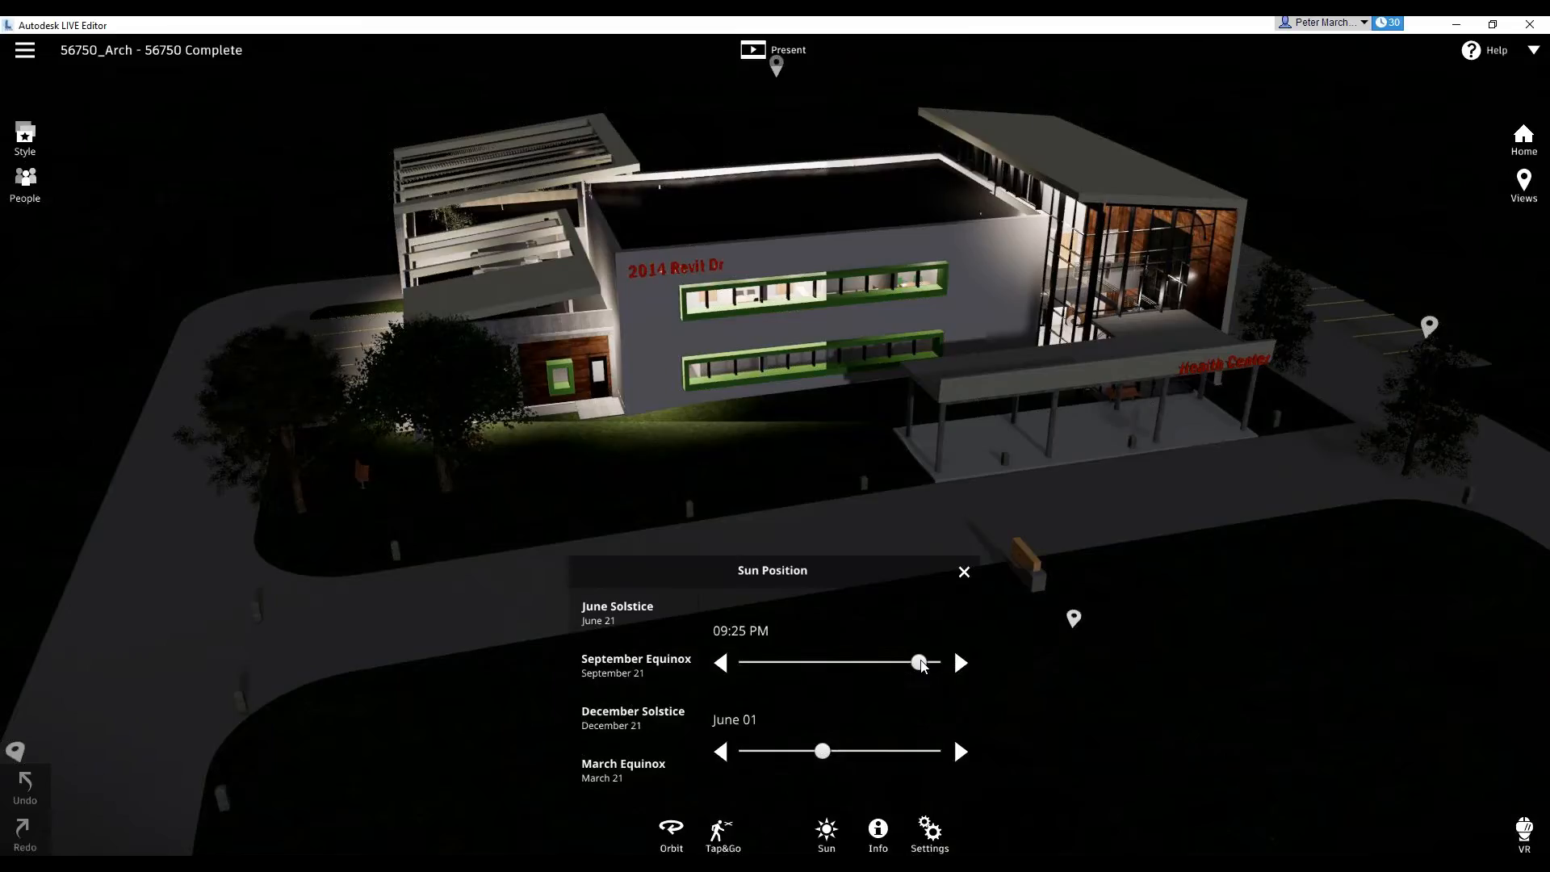
pyautogui.click(878, 663)
pyautogui.click(851, 675)
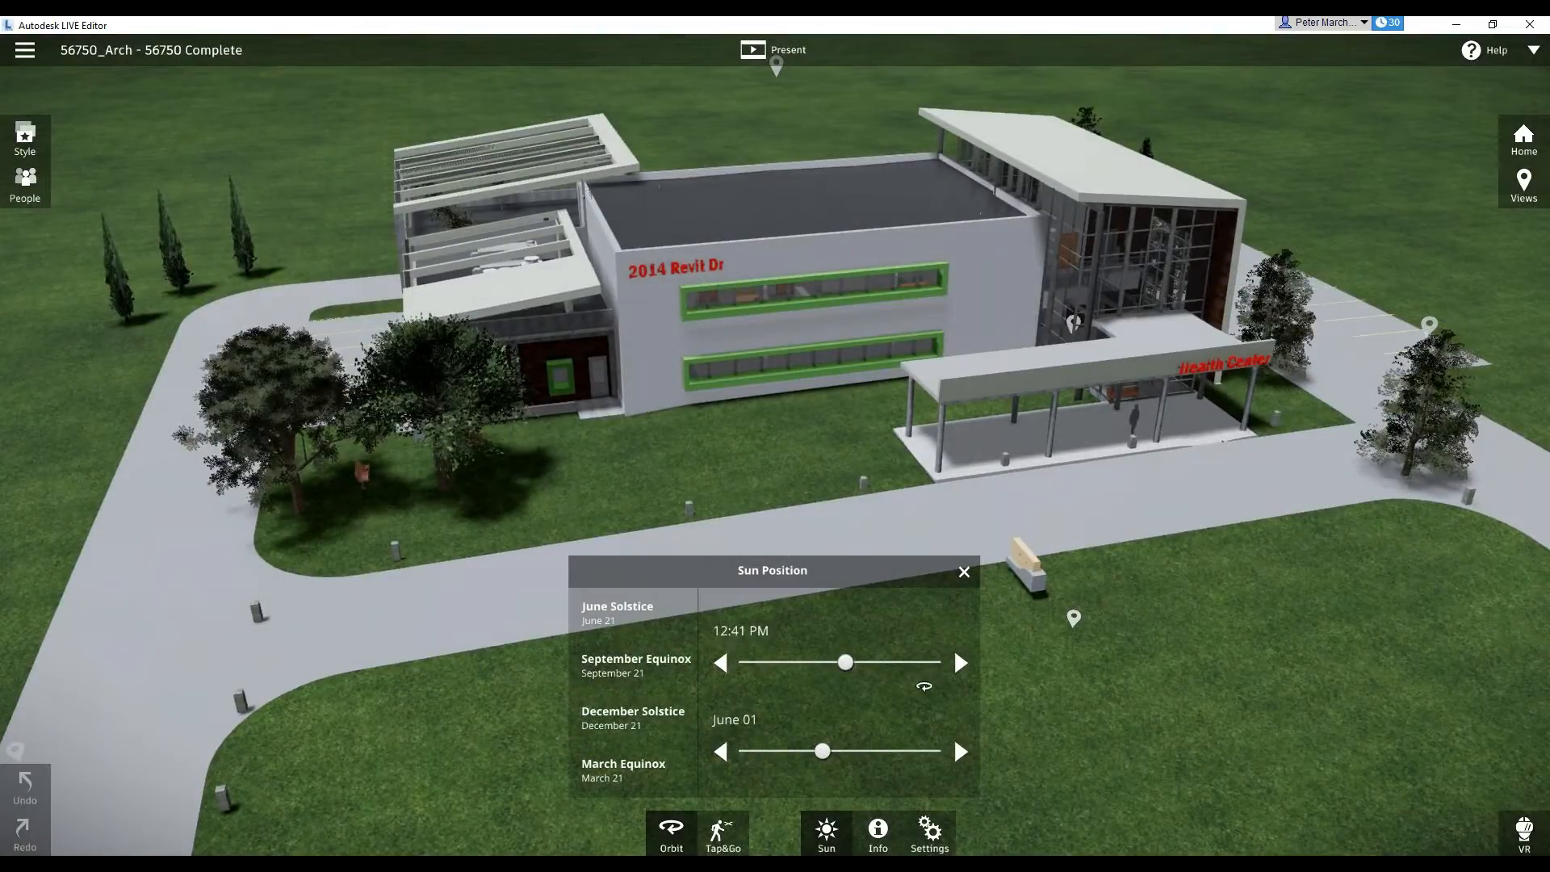
# Drop to ground level in front of the building, walk under the Health Center canopy, and close the sun position controls
pyautogui.doubleClick(1152, 447)
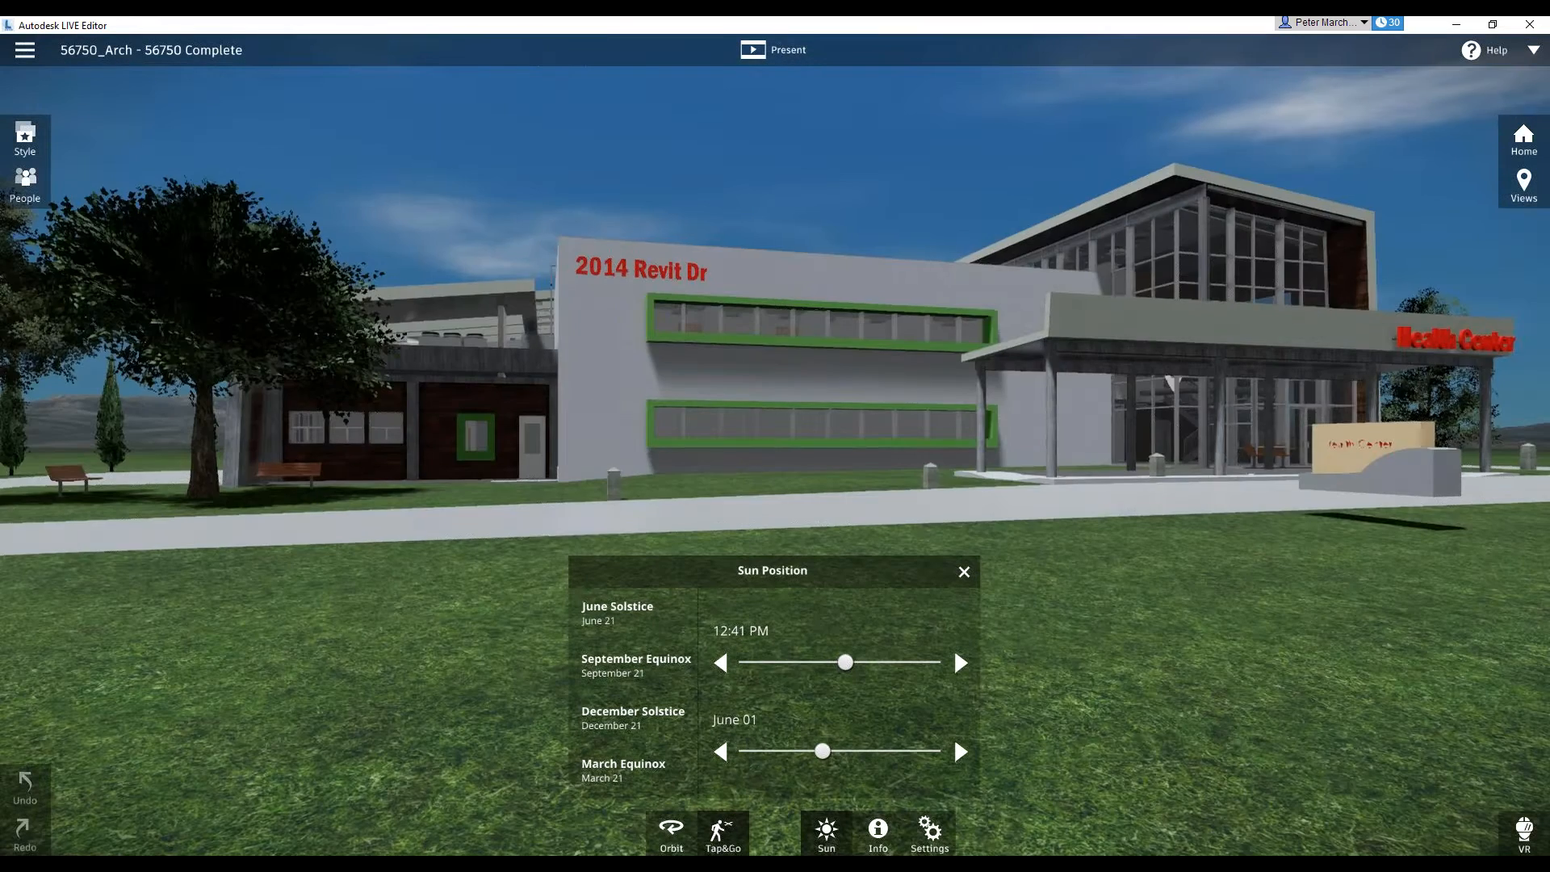
pyautogui.moveTo(1152, 447); pyautogui.dragTo(597, 463)
pyautogui.press('Up')
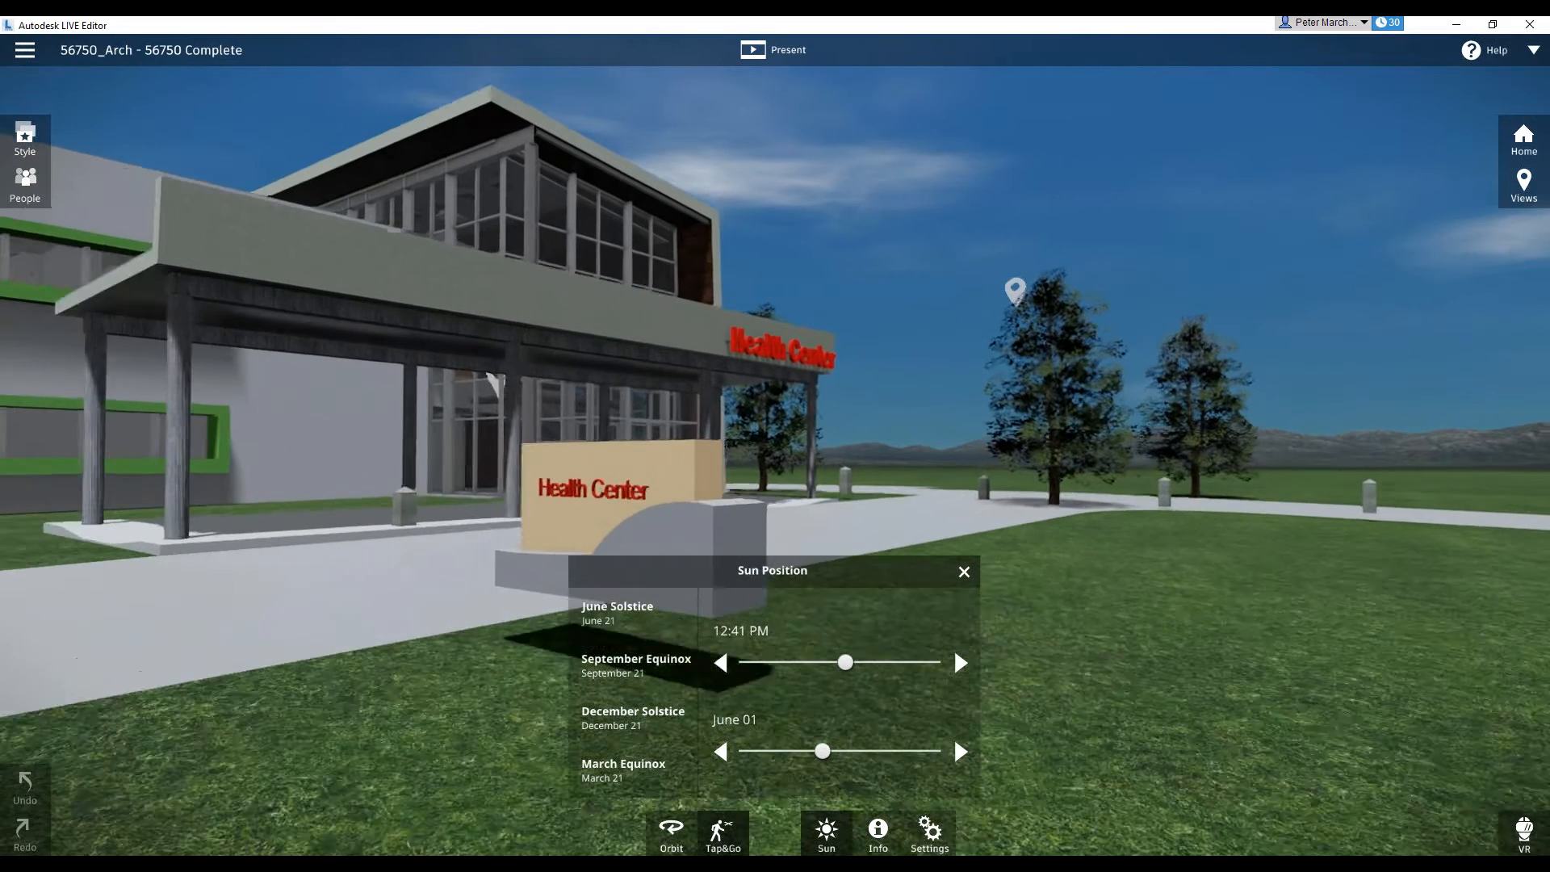
pyautogui.press('Up')
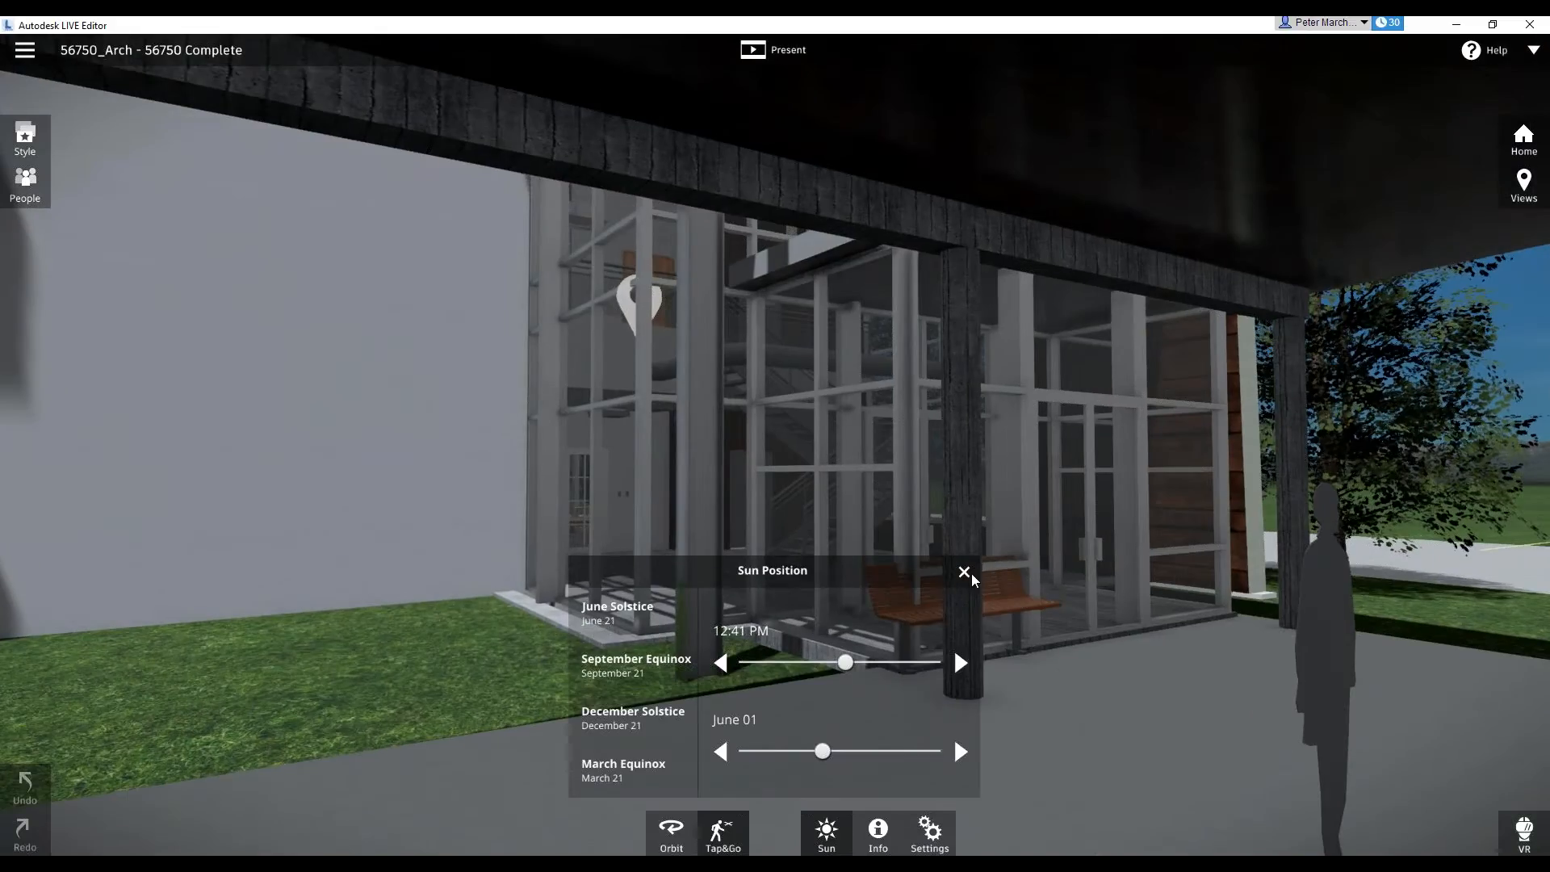
pyautogui.click(972, 576)
# Review the Tap&Go height presets and walk through the glazed entrance to the area beneath the lobby staircase
pyautogui.moveTo(798, 807)
pyautogui.click(721, 789)
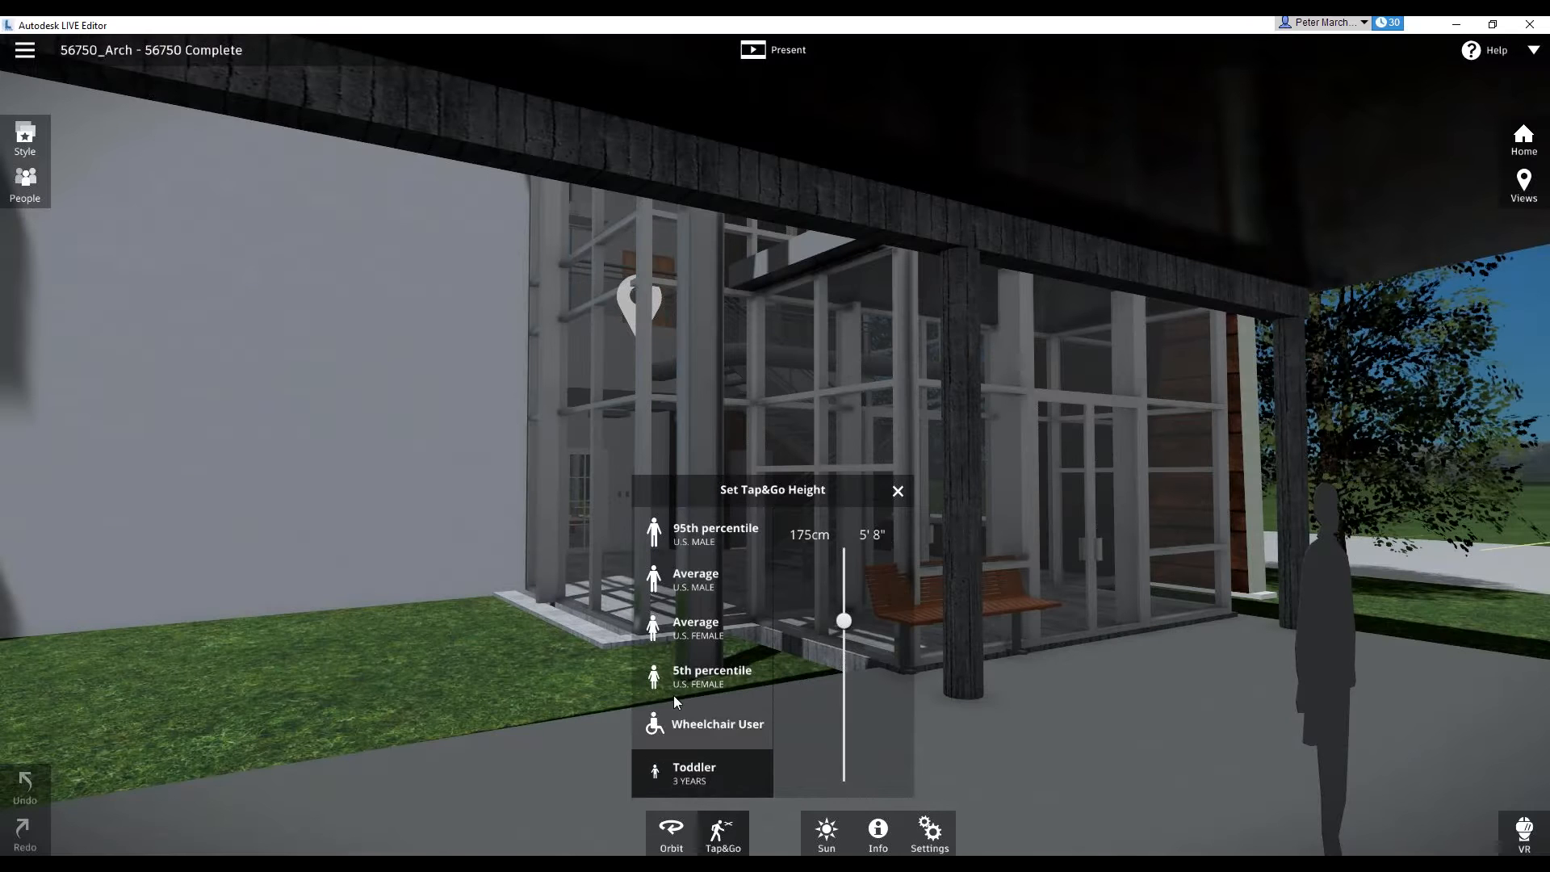
pyautogui.click(898, 490)
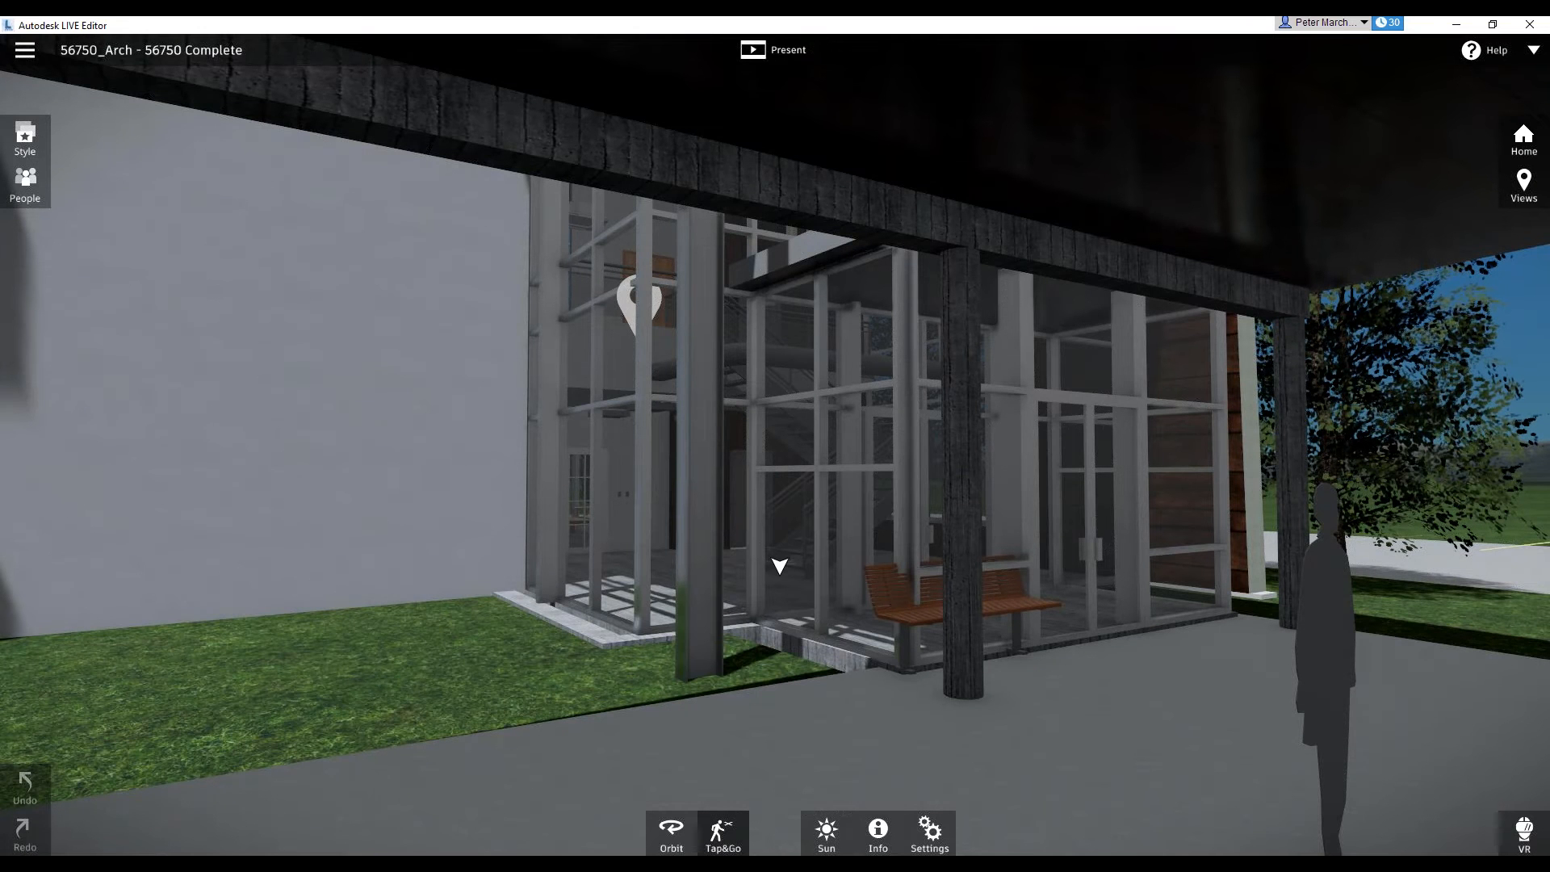
pyautogui.click(782, 553)
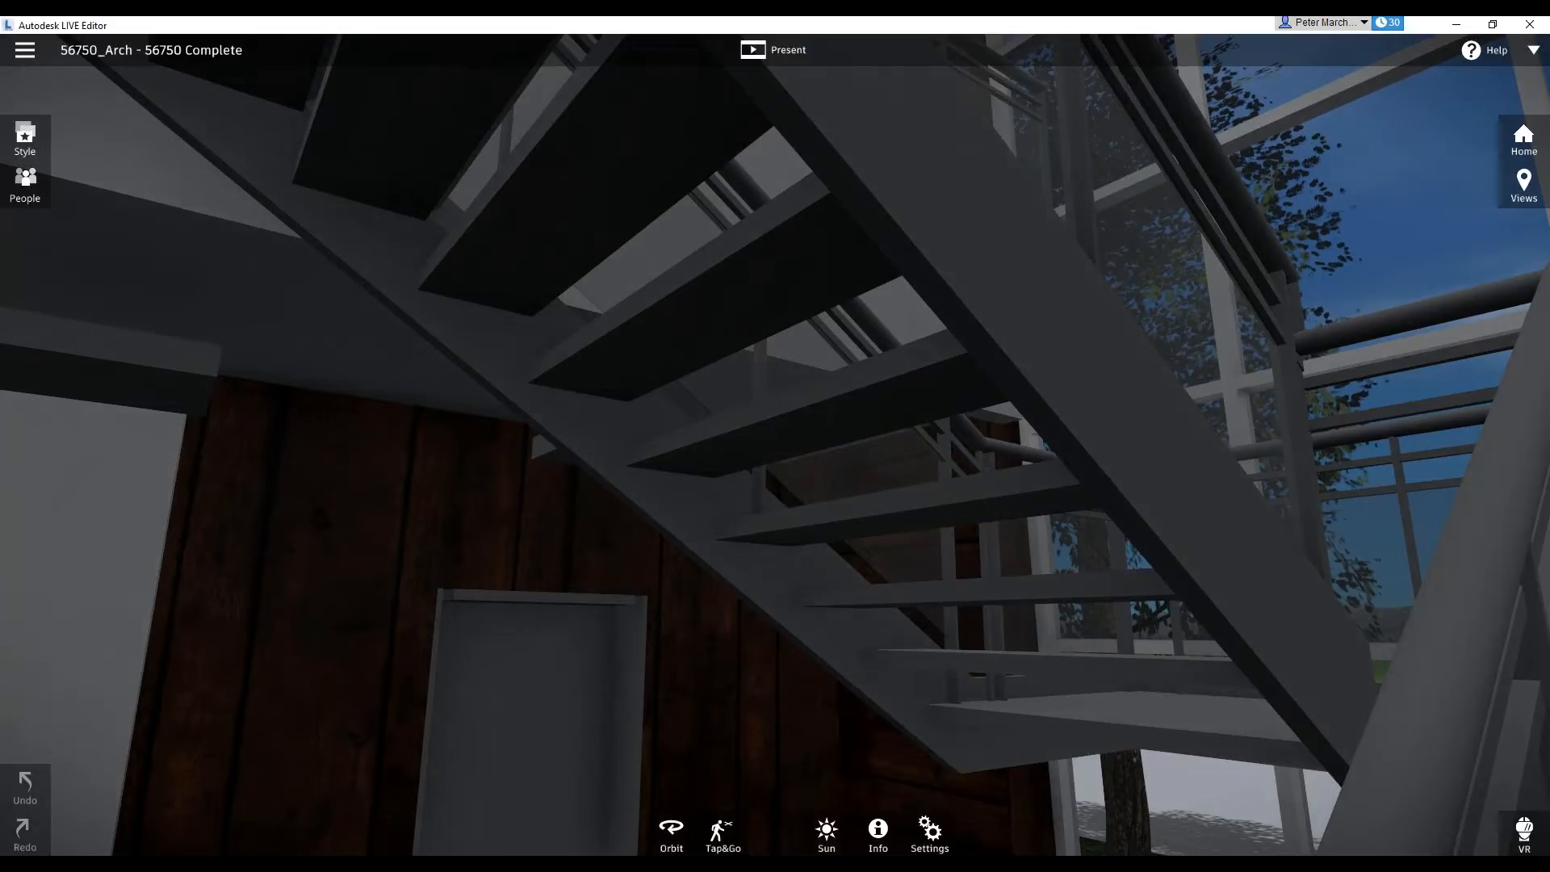
# Review the people style and scene style options, selecting the full-colour scene style
pyautogui.click(23, 183)
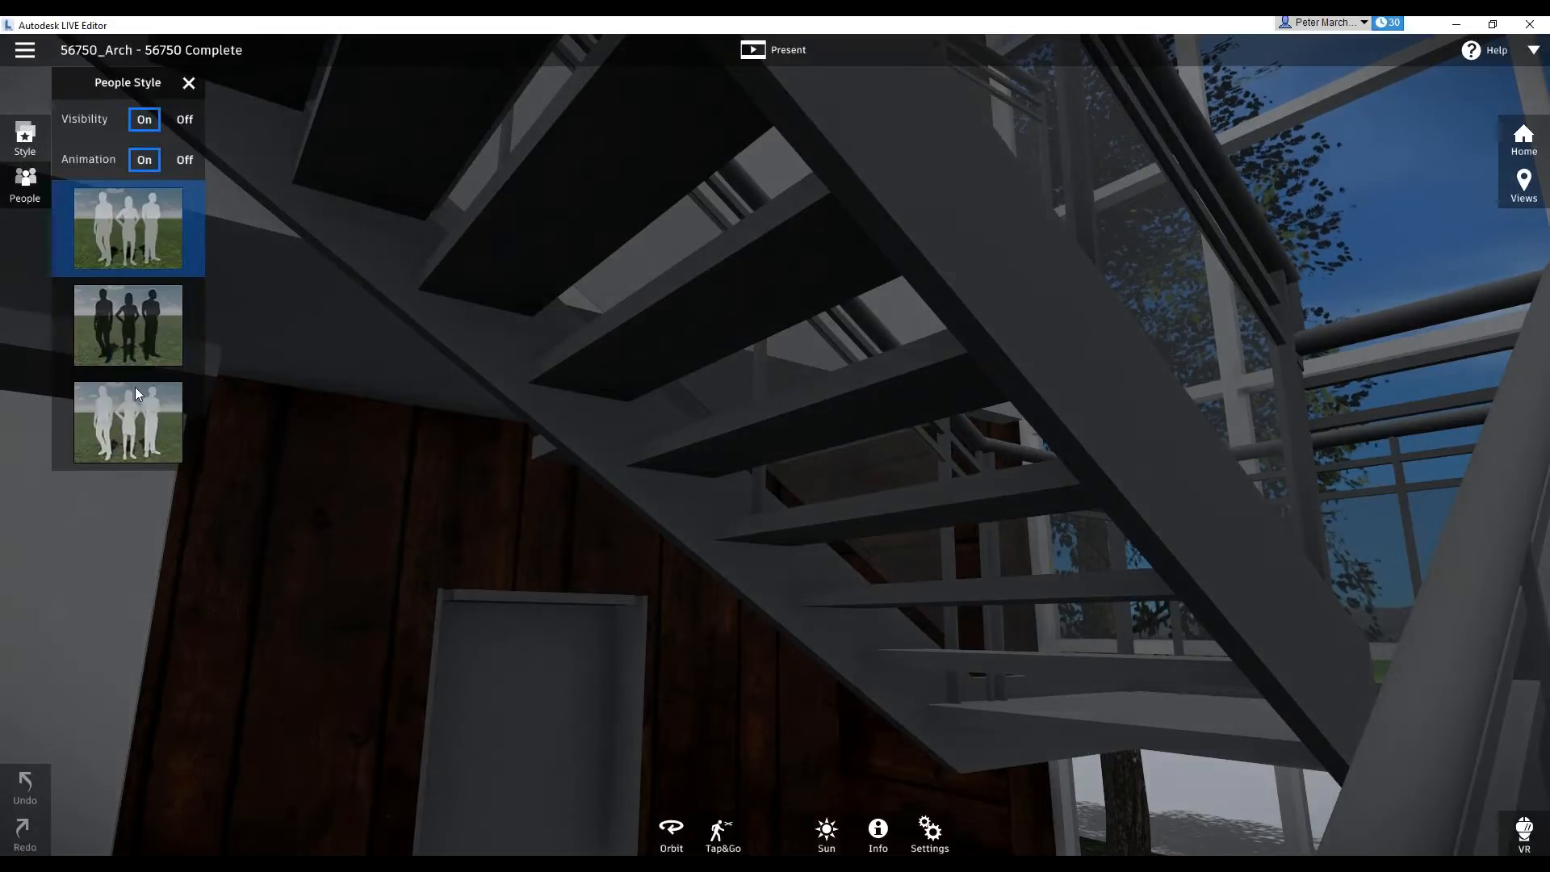
pyautogui.click(31, 142)
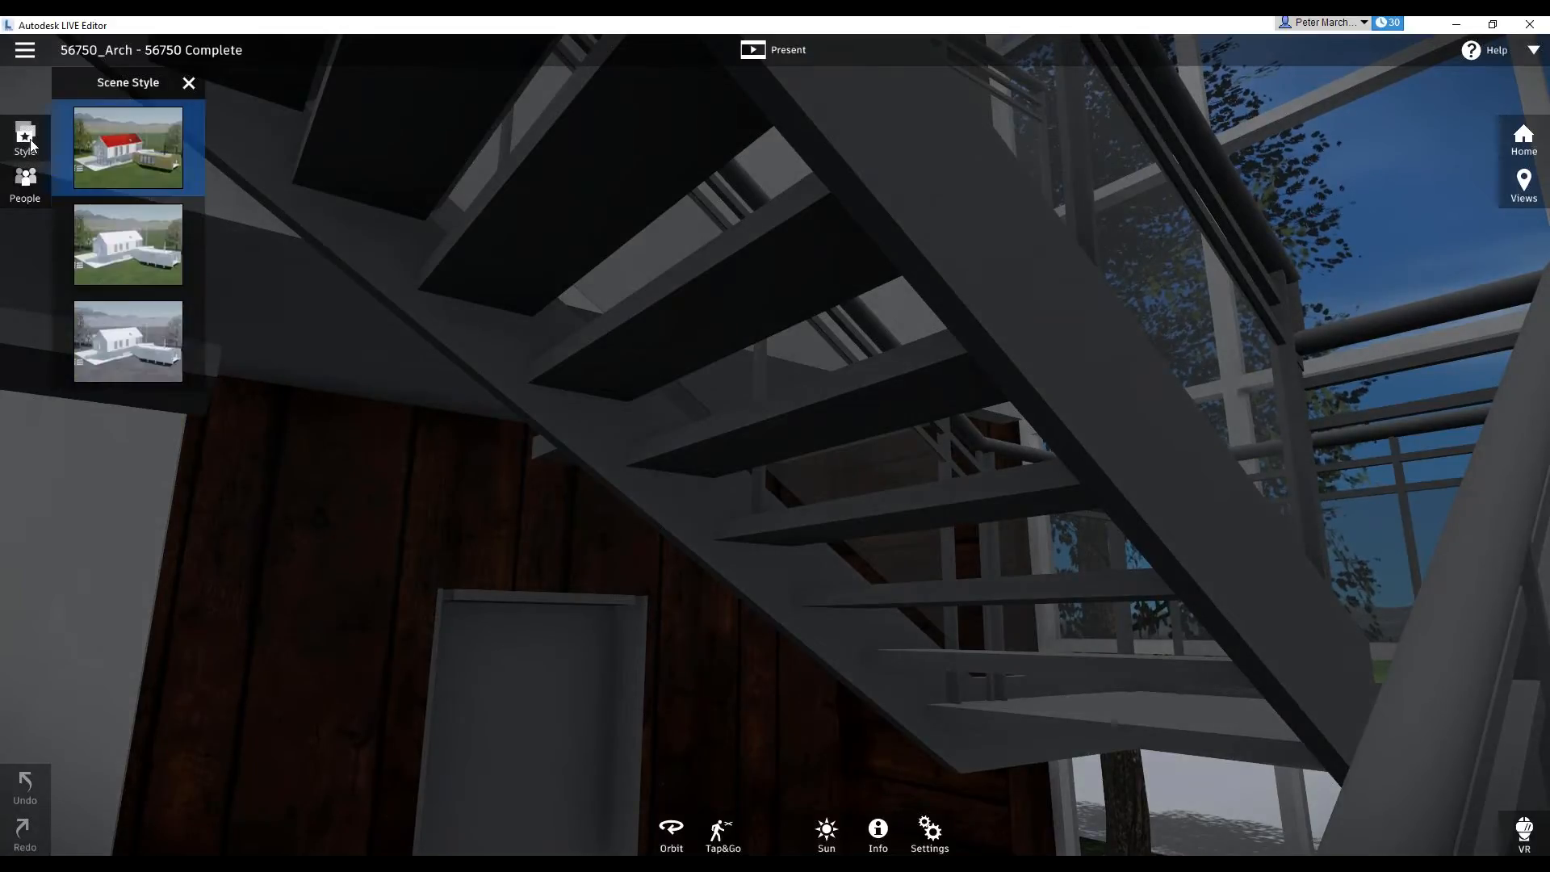
pyautogui.click(123, 152)
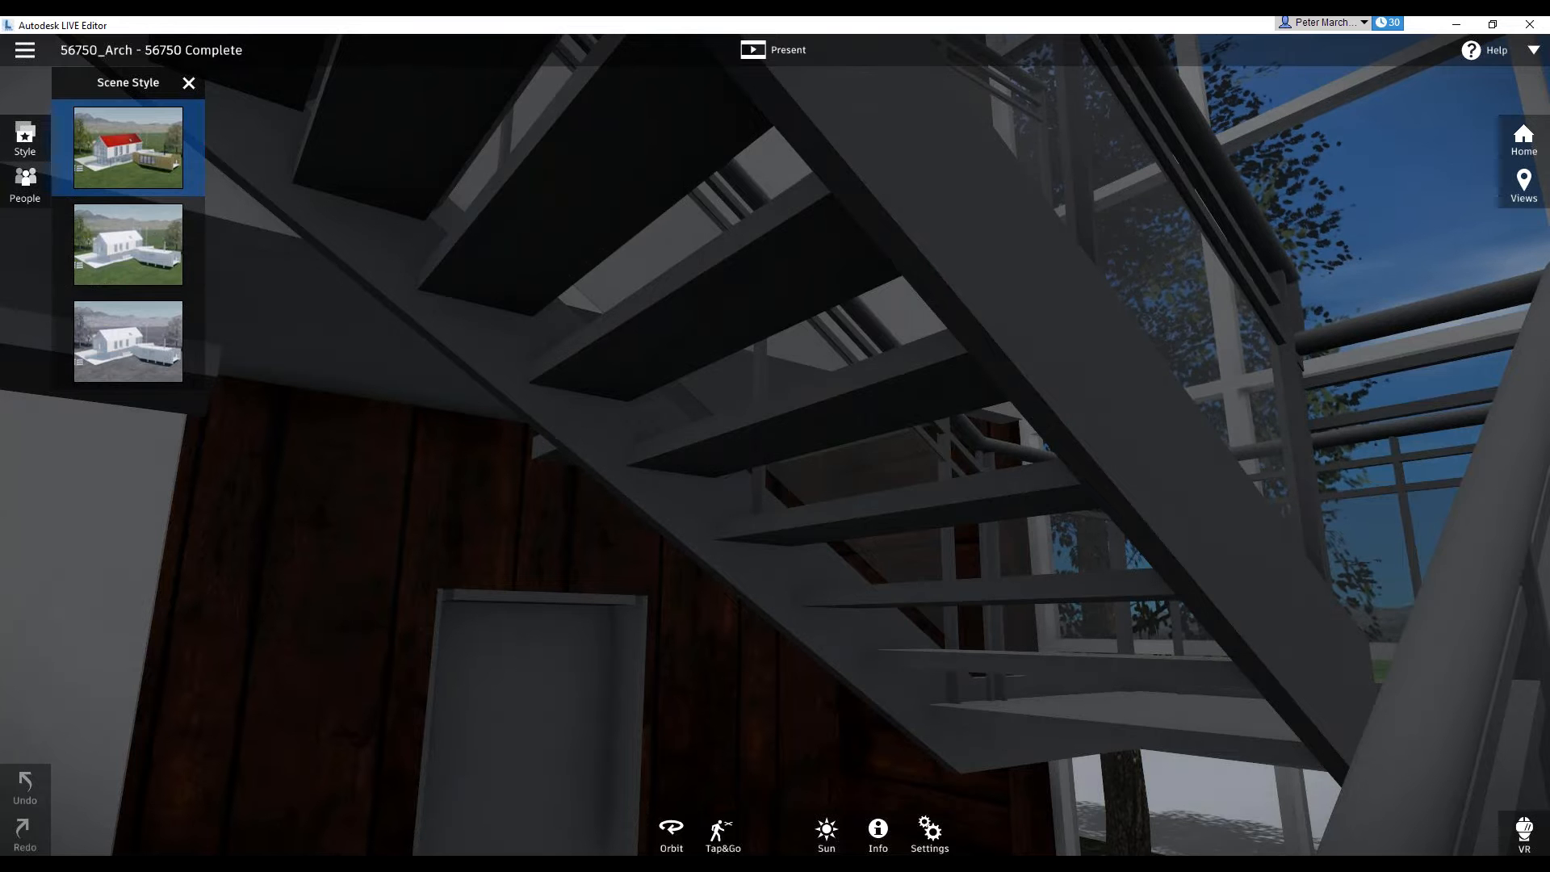
# Start presenting the scene and step through the saved views from Home to 56750 Architecture
pyautogui.click(774, 51)
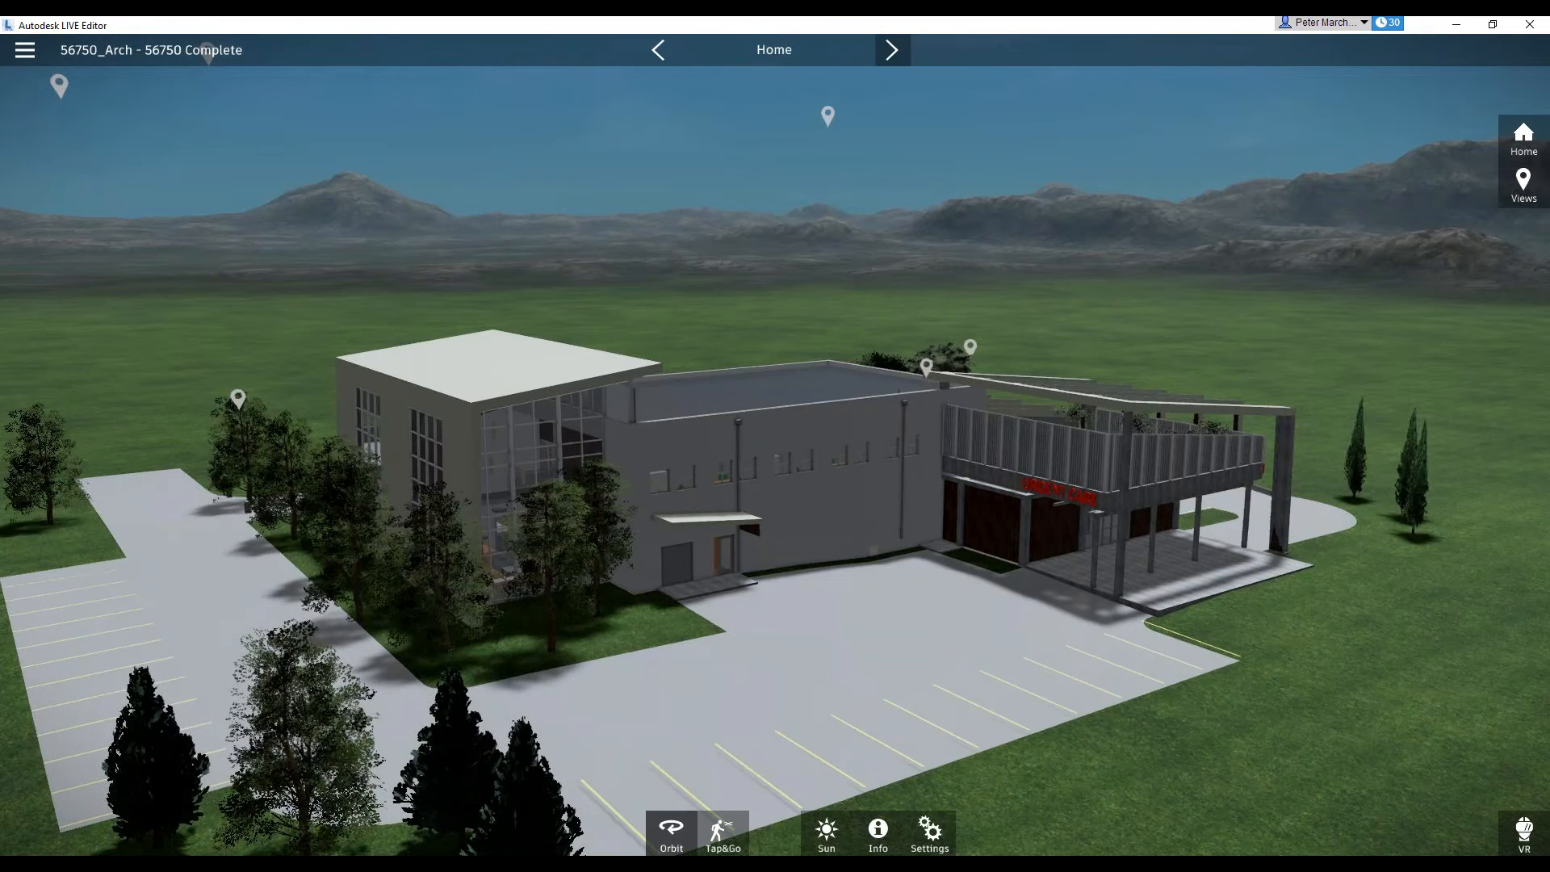
pyautogui.click(892, 50)
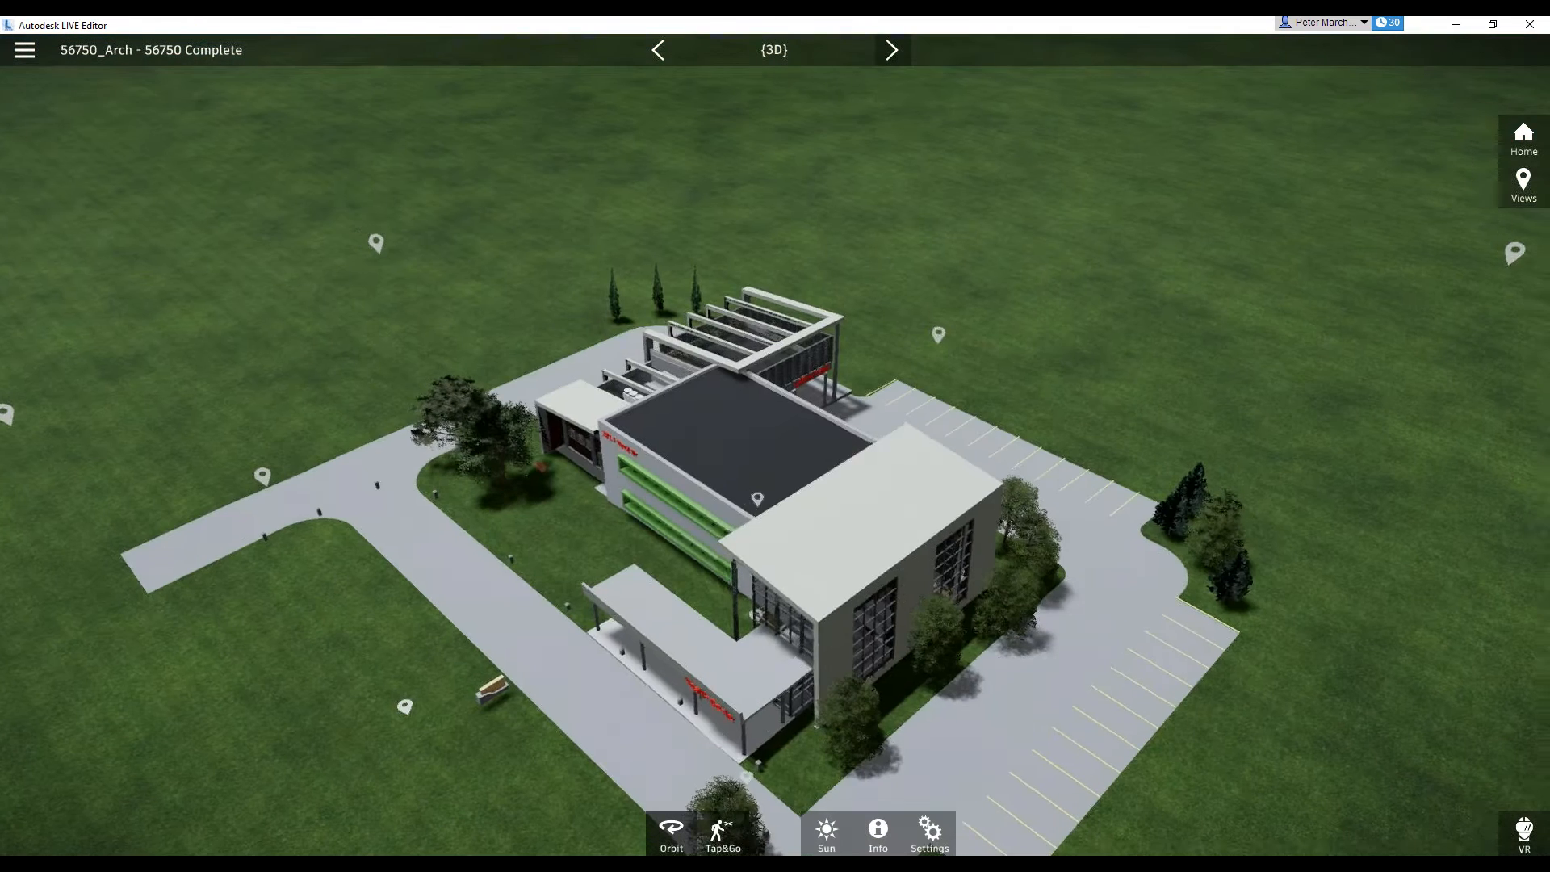
pyautogui.click(892, 50)
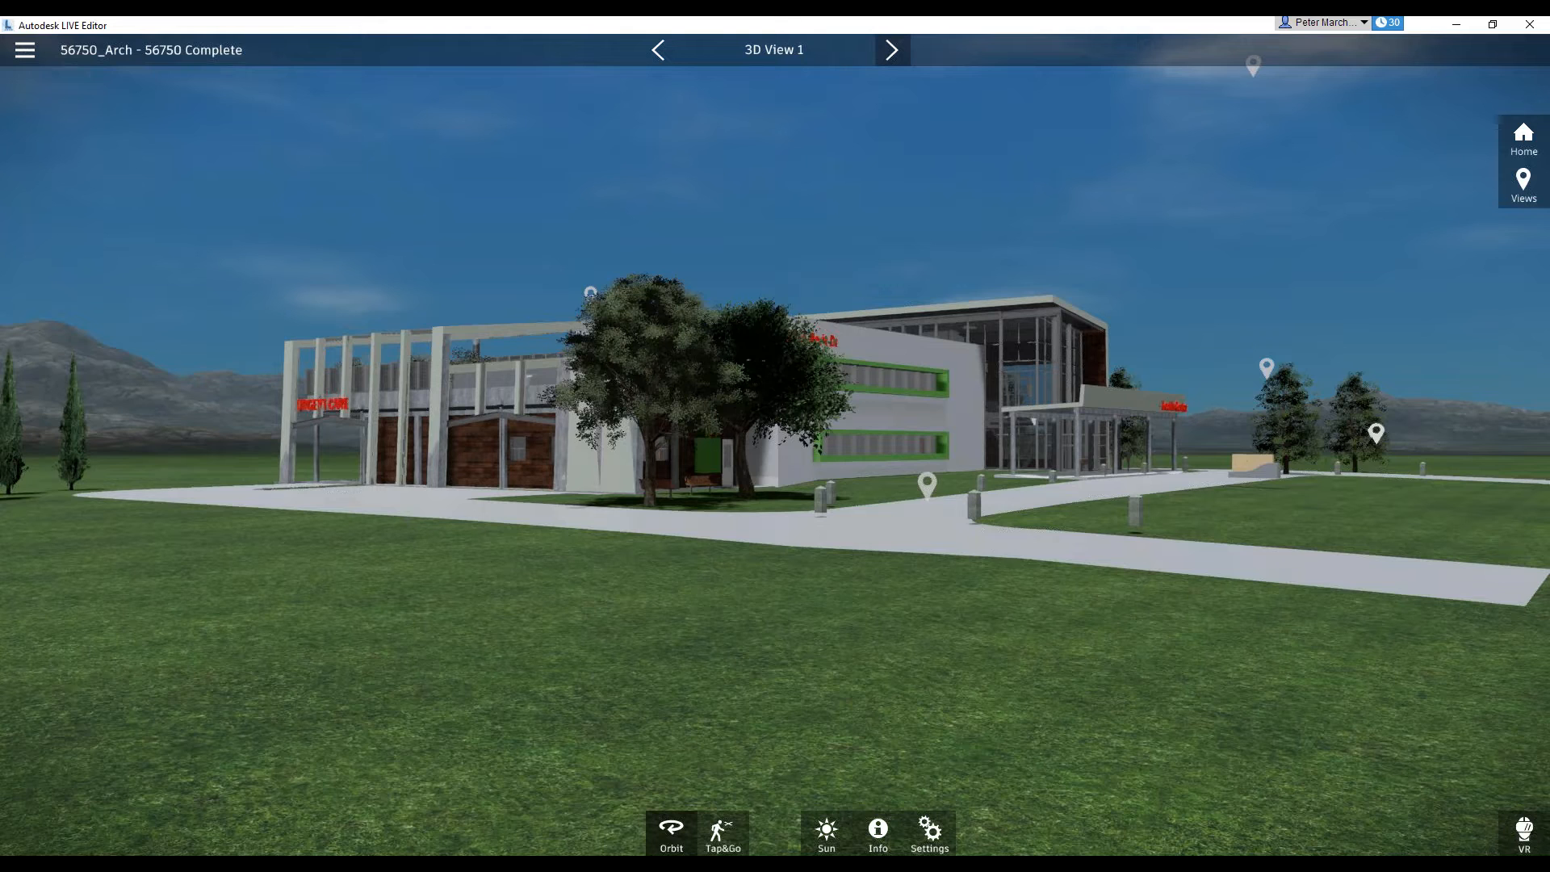
pyautogui.click(892, 50)
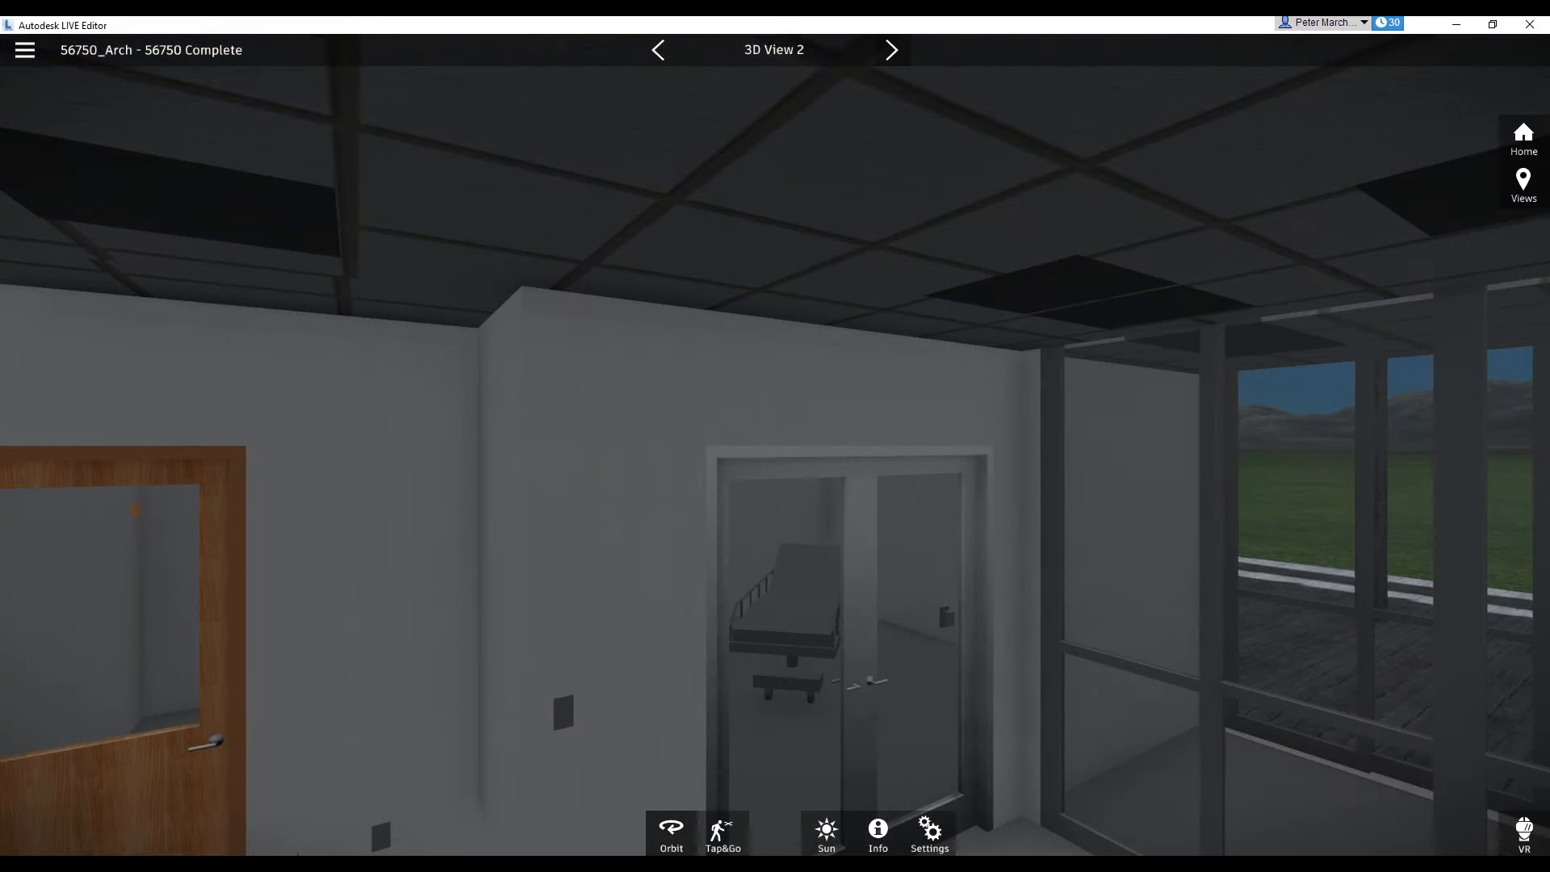
pyautogui.click(892, 50)
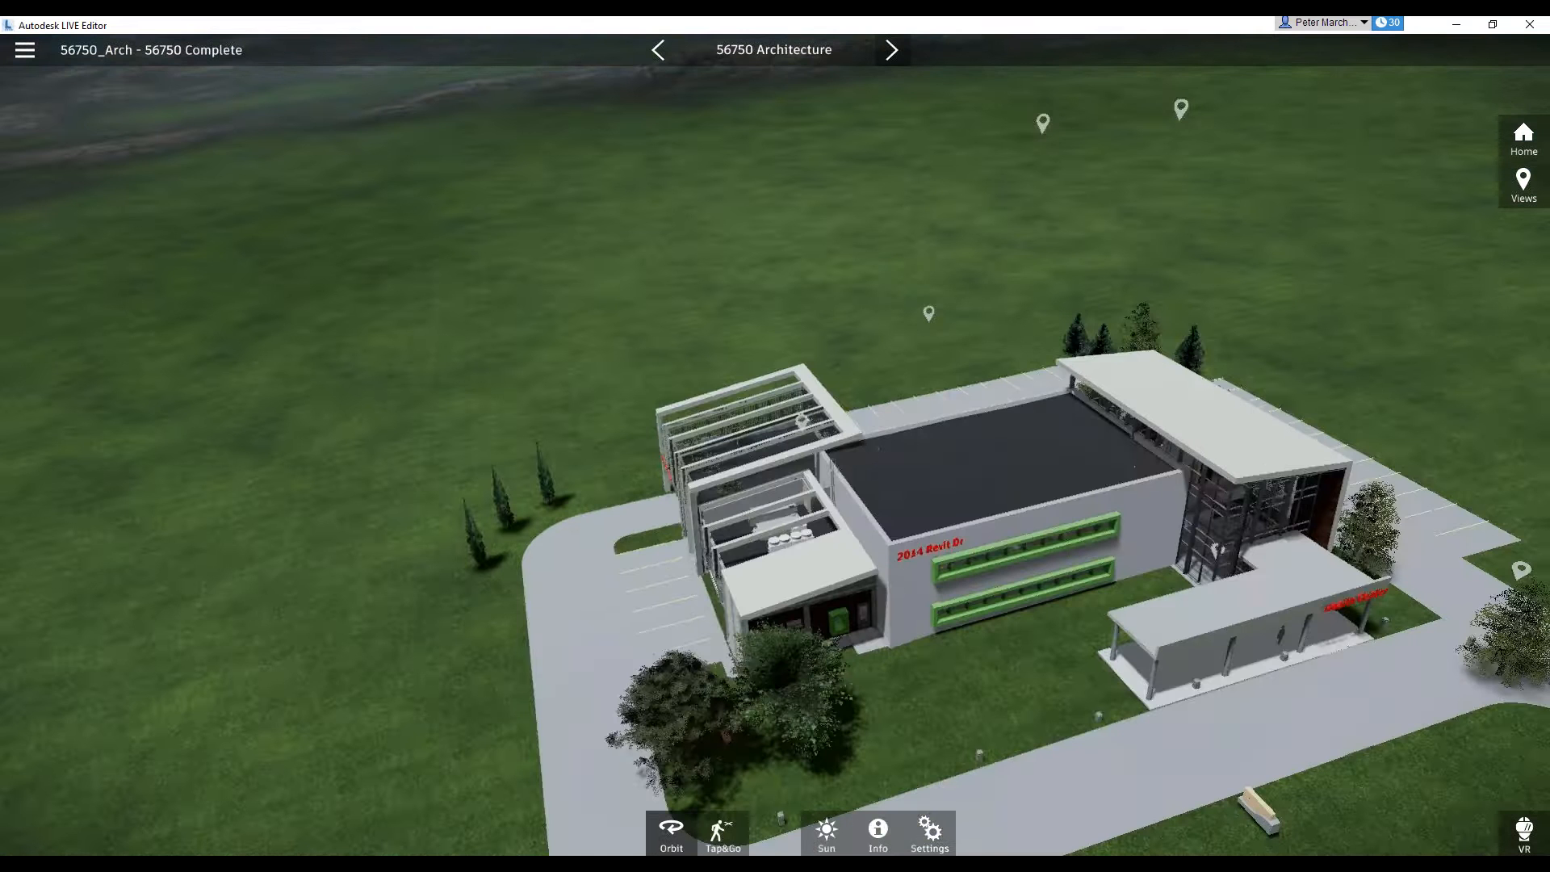
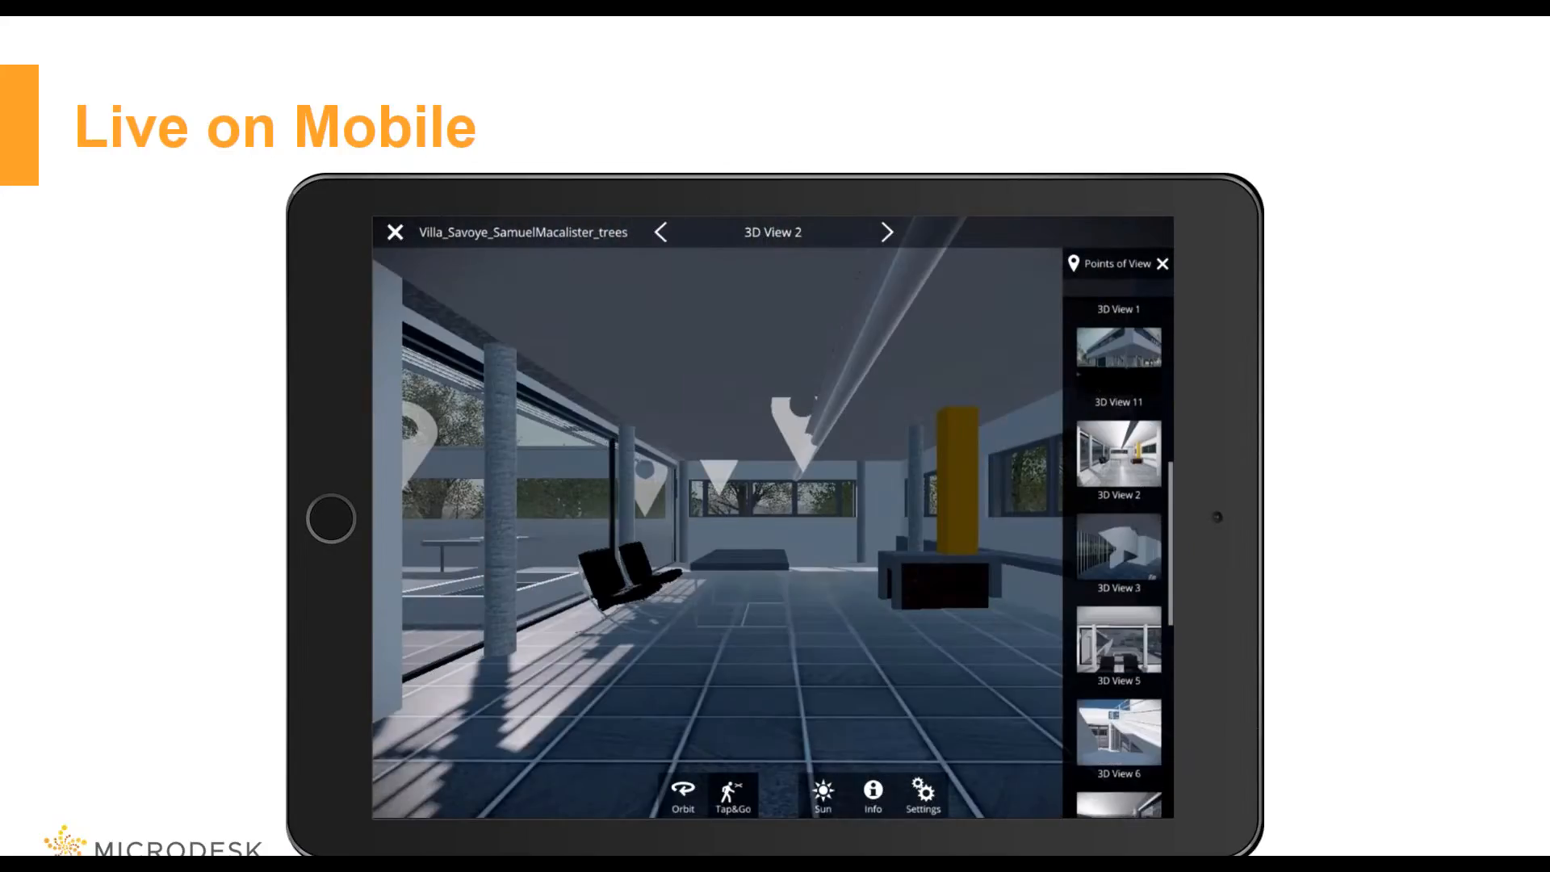
pyautogui.press('Right')
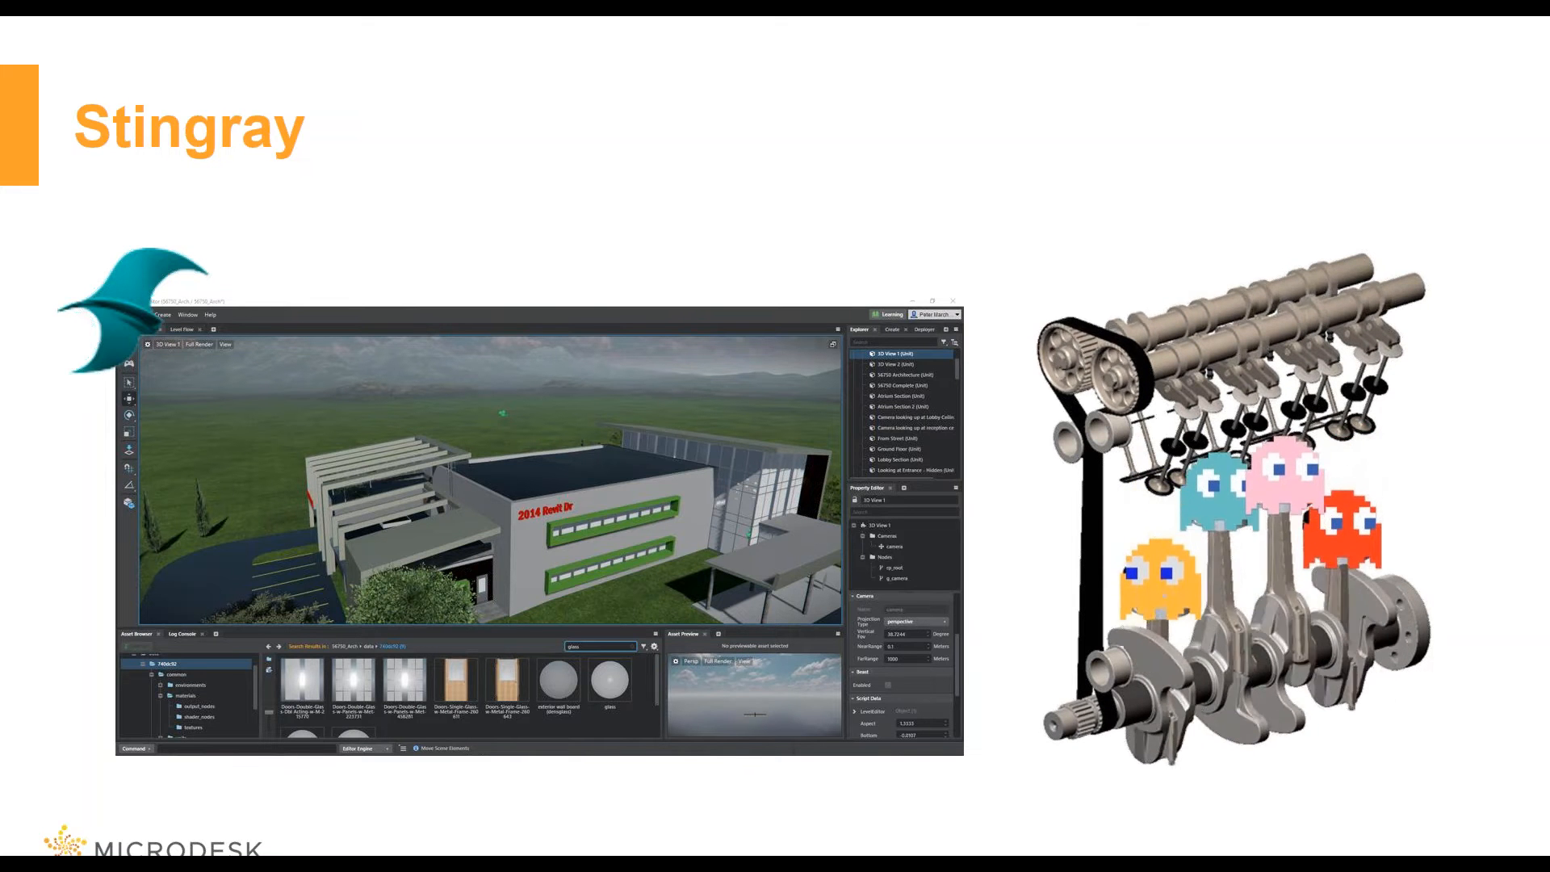
pyautogui.press('Right')
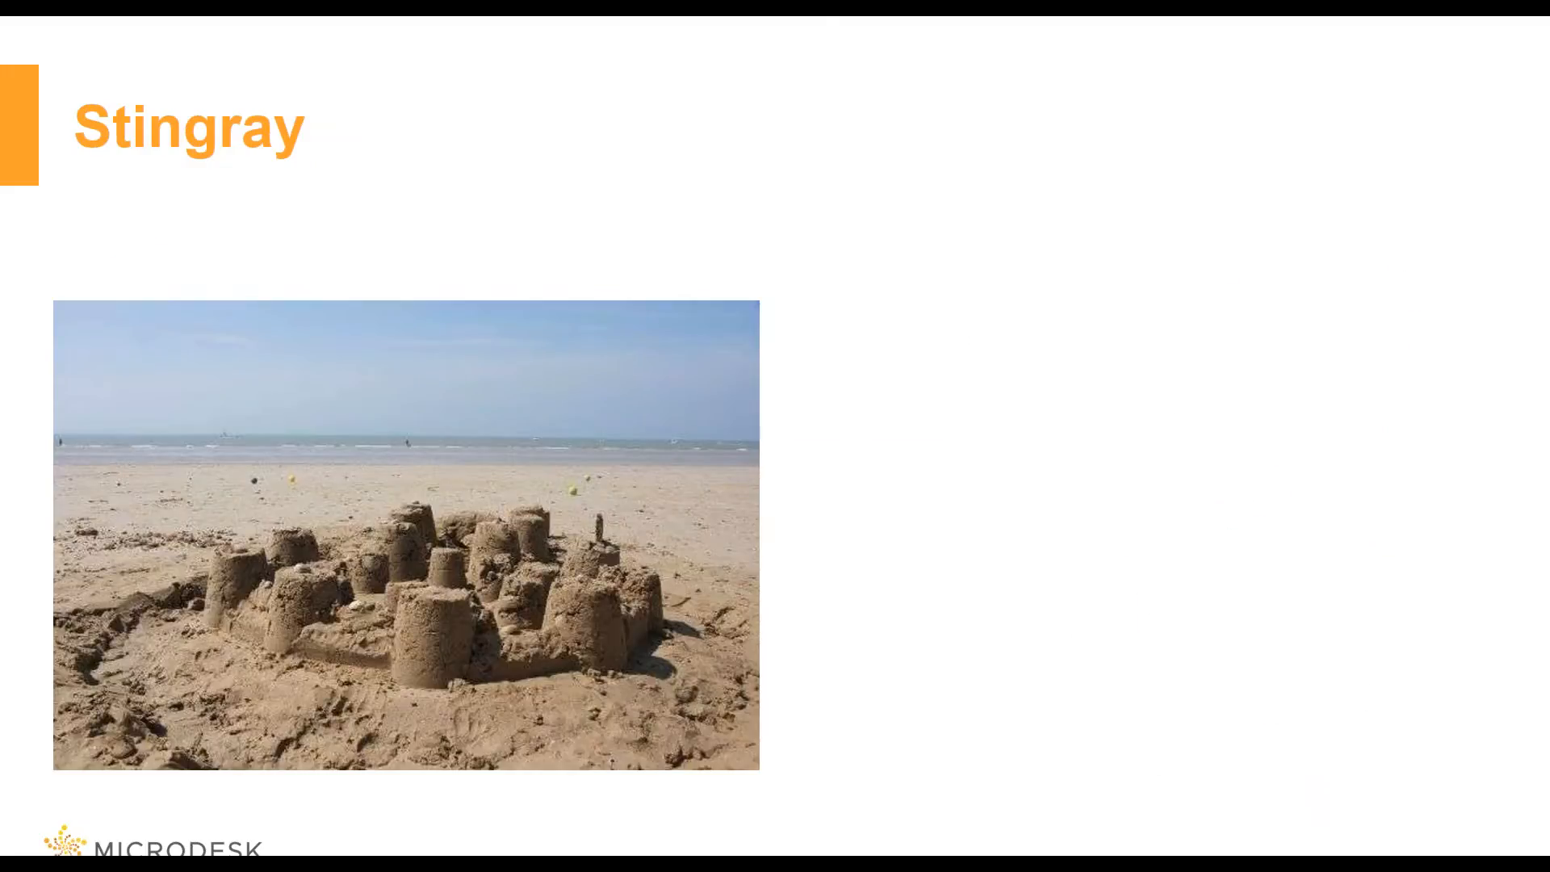
pyautogui.press('Right')
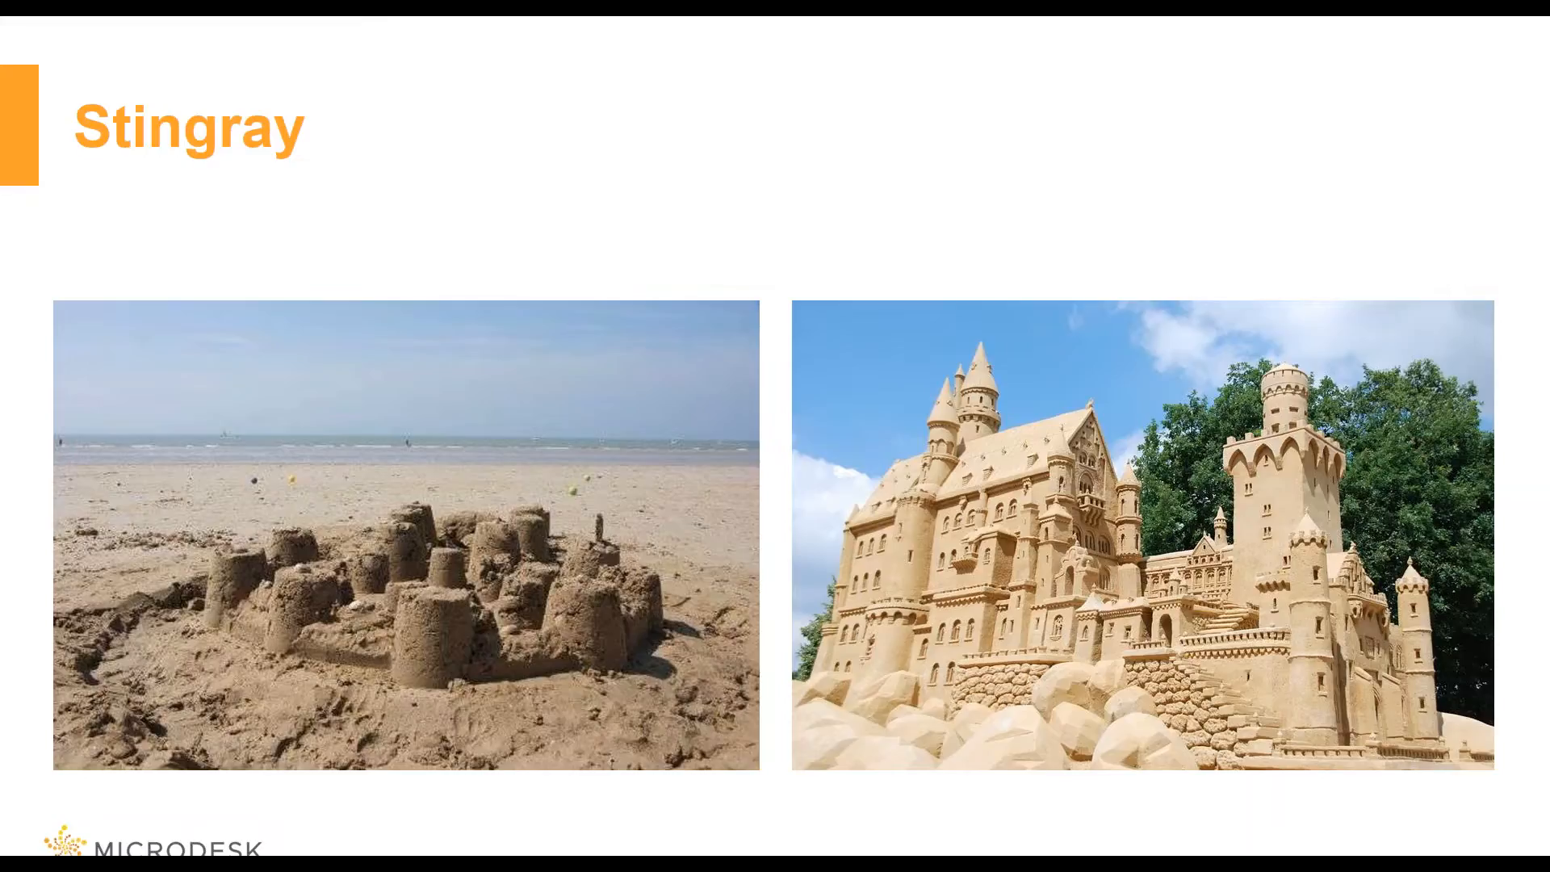
pyautogui.press('Right')
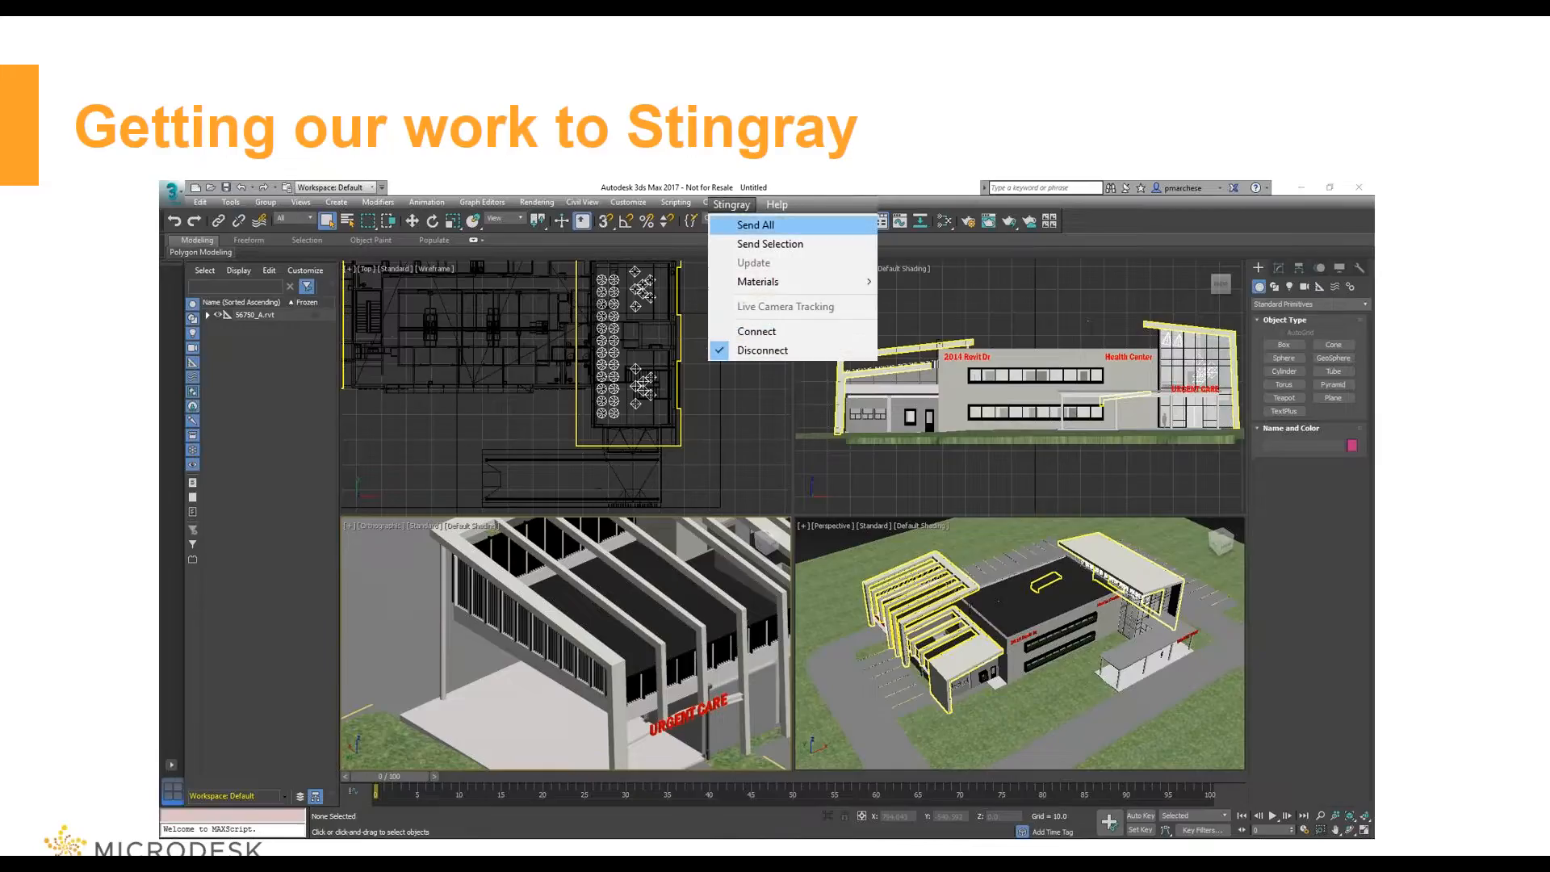
pyautogui.press('Right')
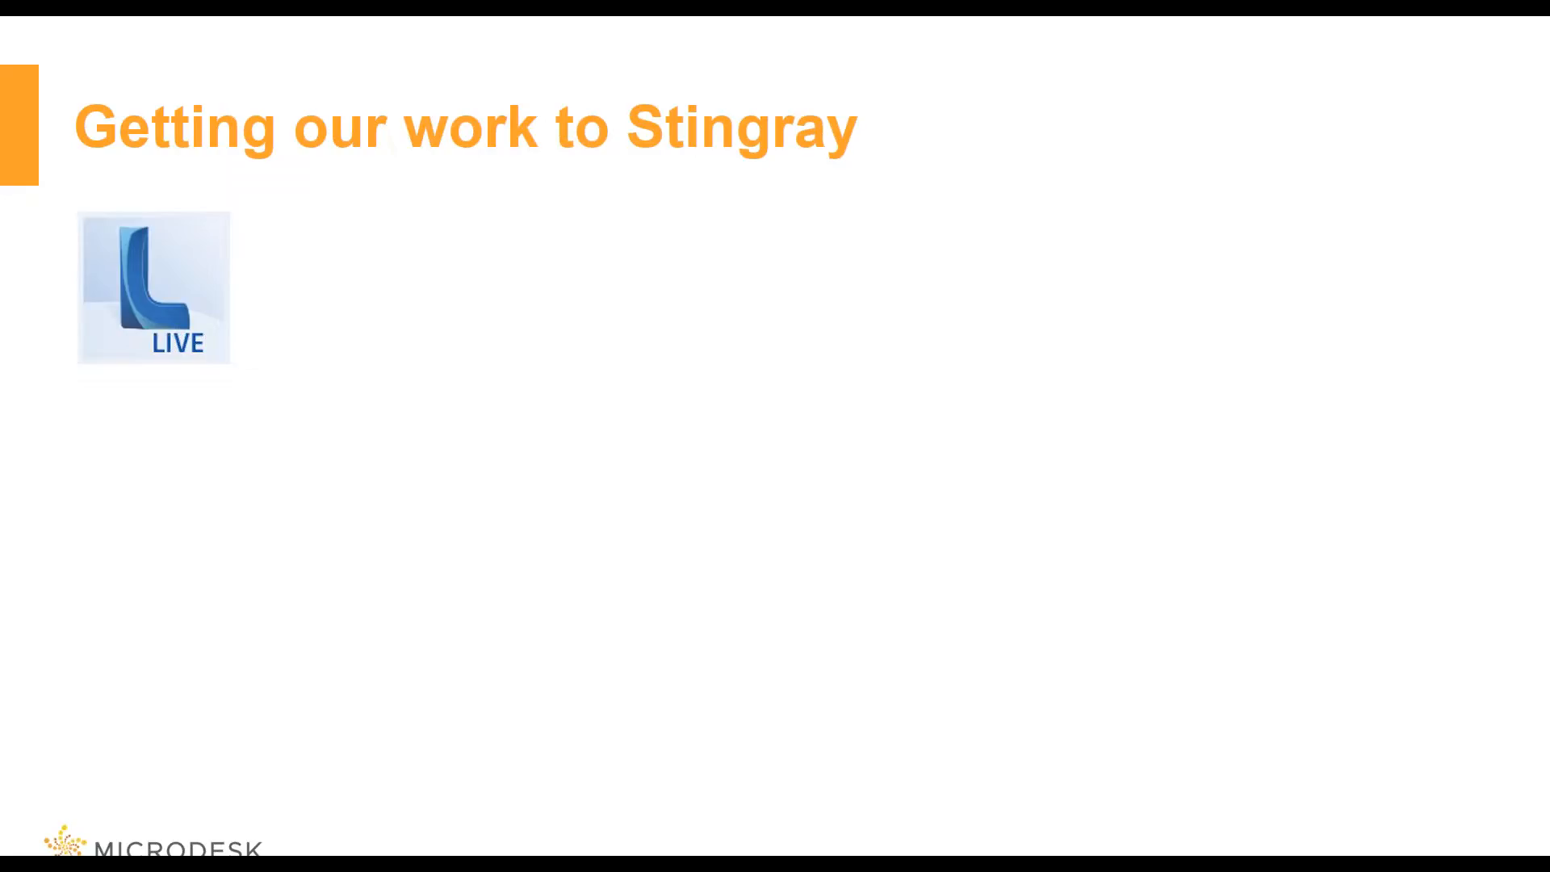
pyautogui.press('Right')
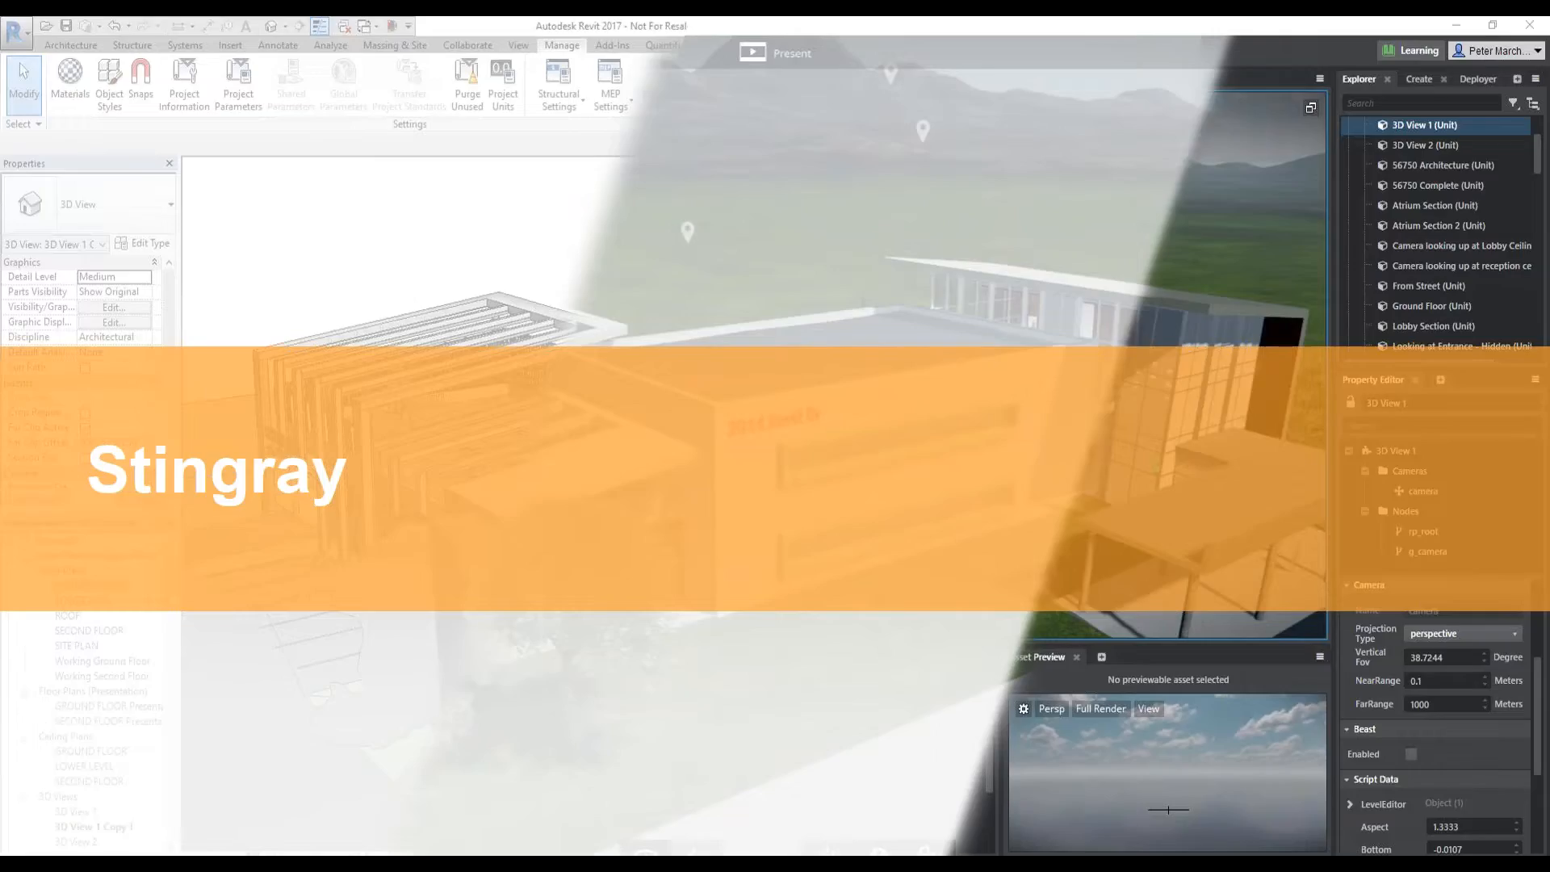
# Switch to the Autodesk Stingray Launcher, maximize its window and bring up the Stingray Editor with the basic_project floorplan level
pyautogui.hotkey('alt', 'Tab')
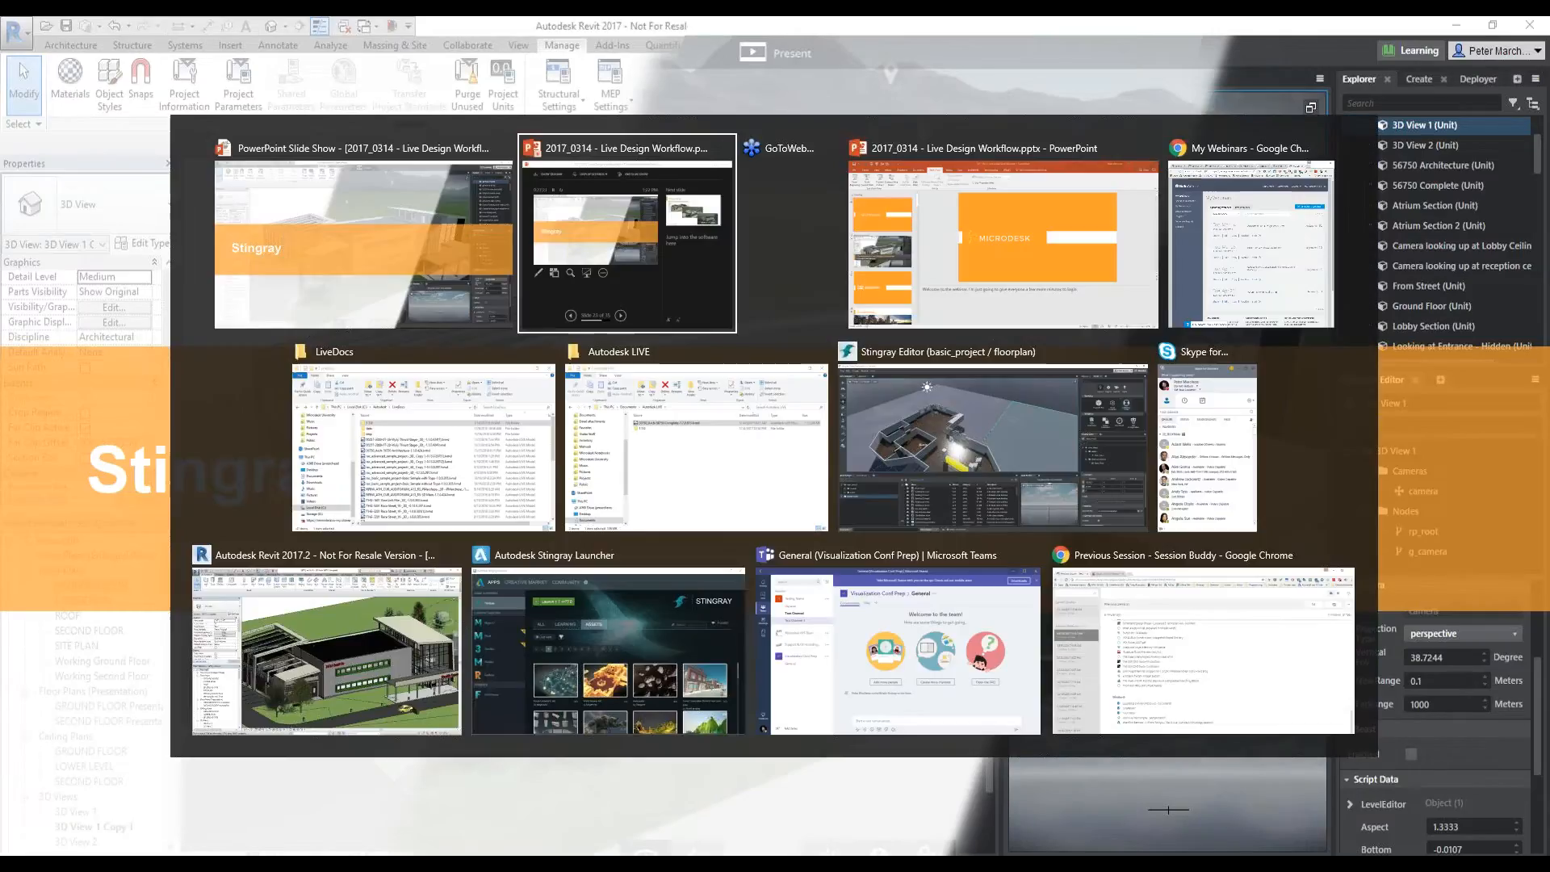
pyautogui.click(623, 695)
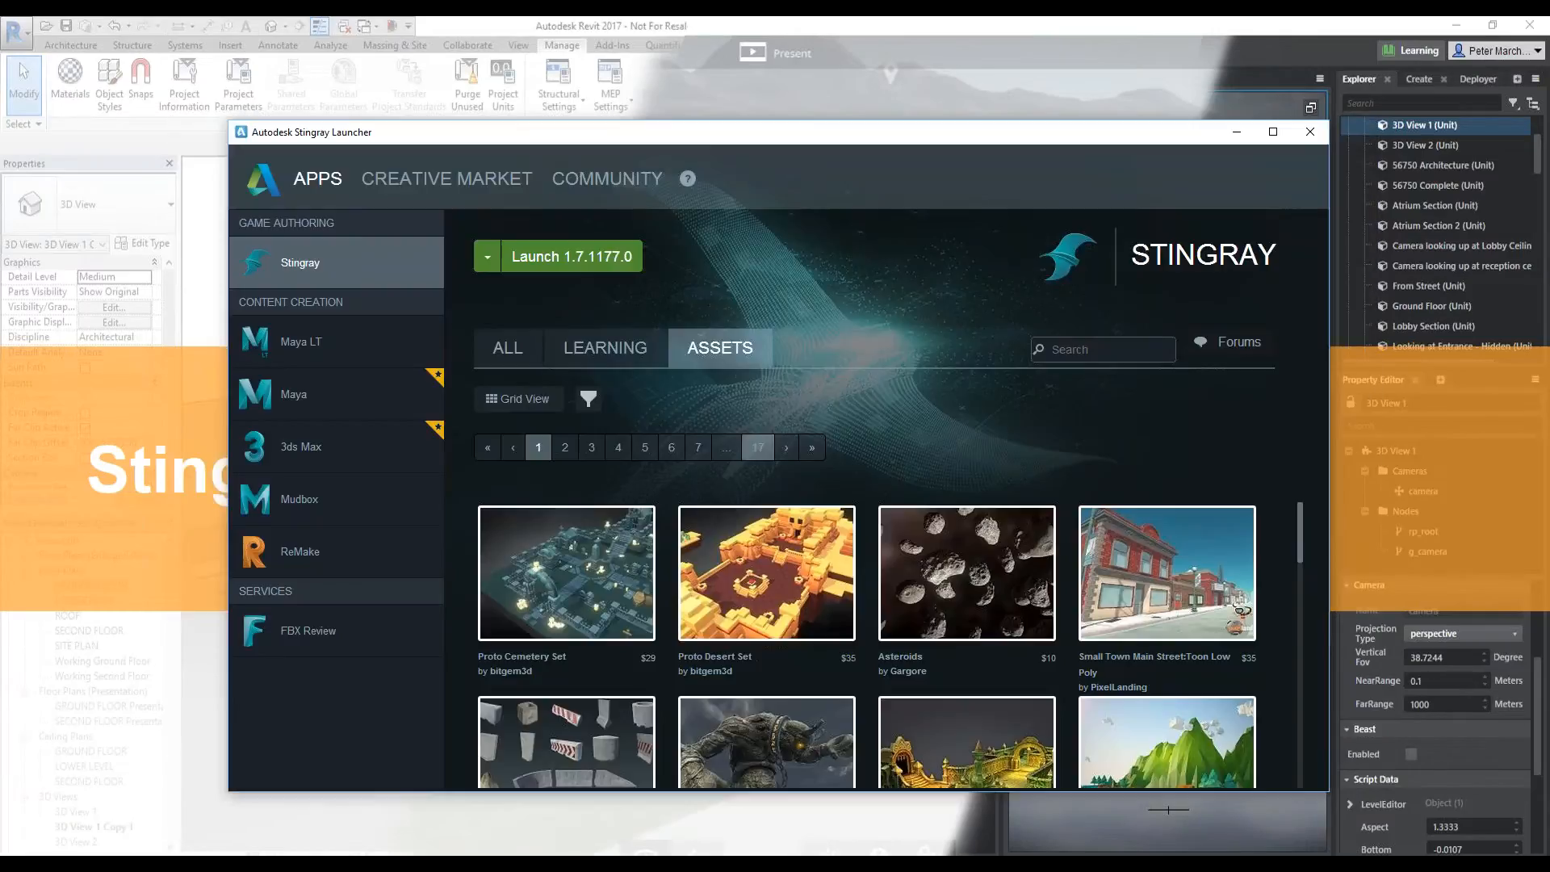
pyautogui.doubleClick(762, 131)
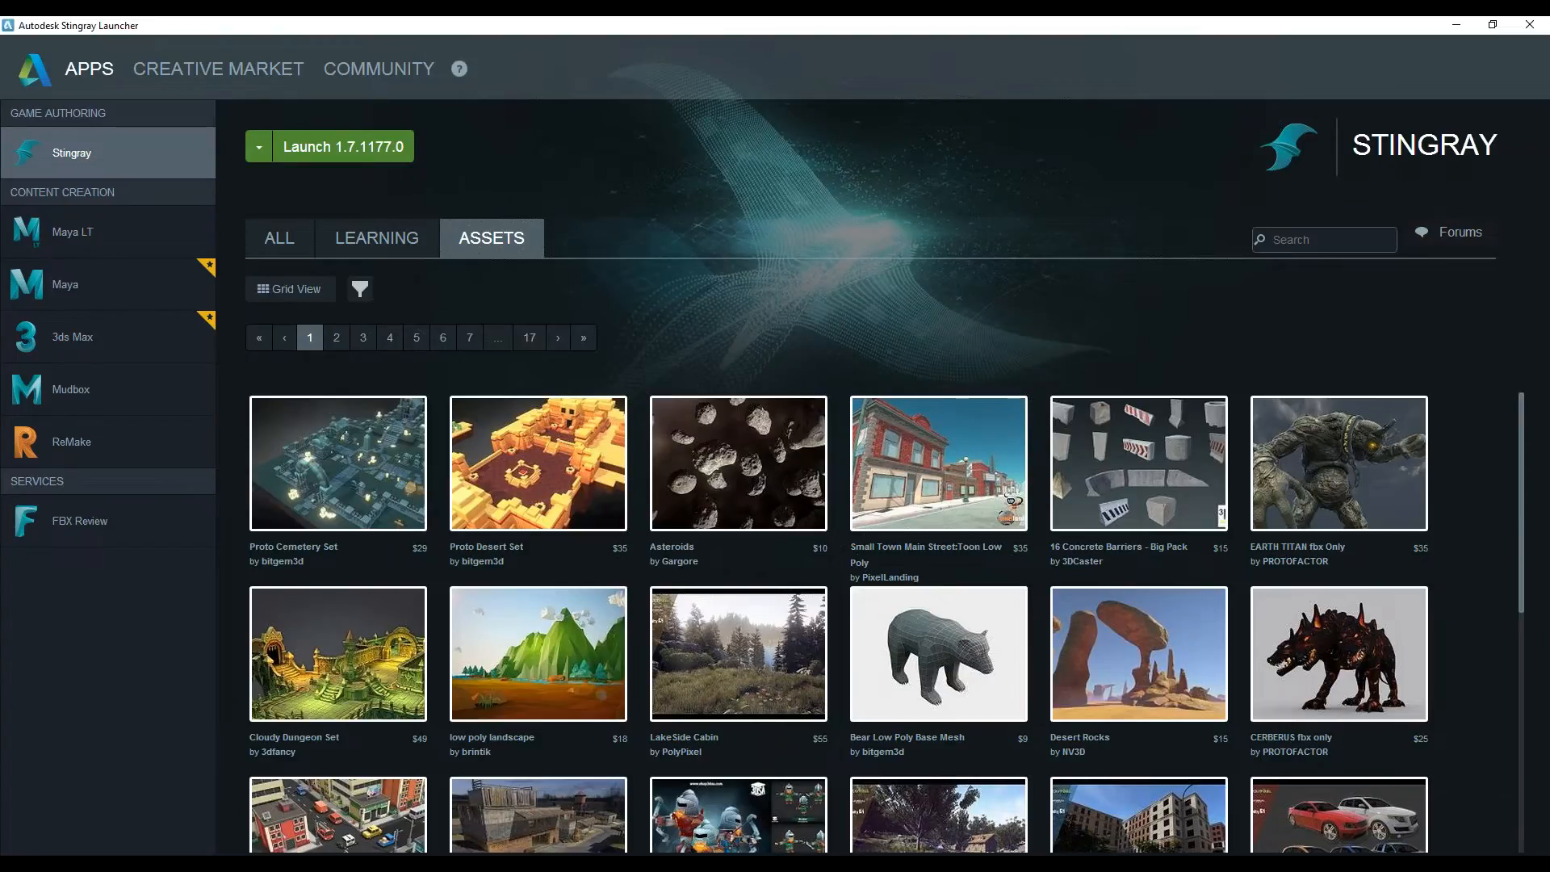
pyautogui.click(262, 155)
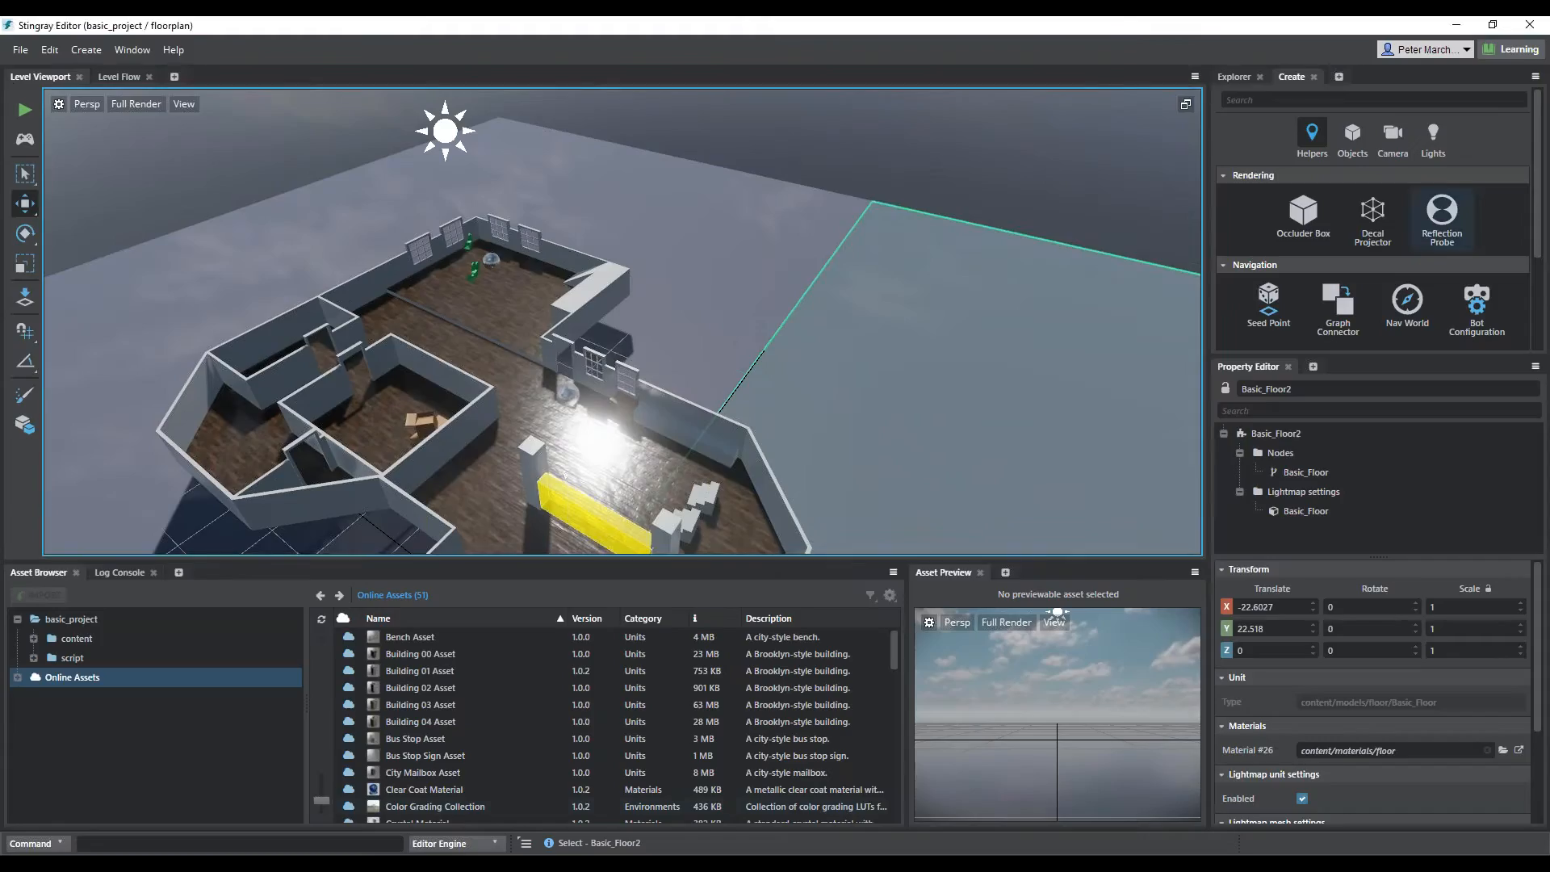
# Review the existing projects, the templates and the online projects in the Project Manager, and close it
pyautogui.click(19, 50)
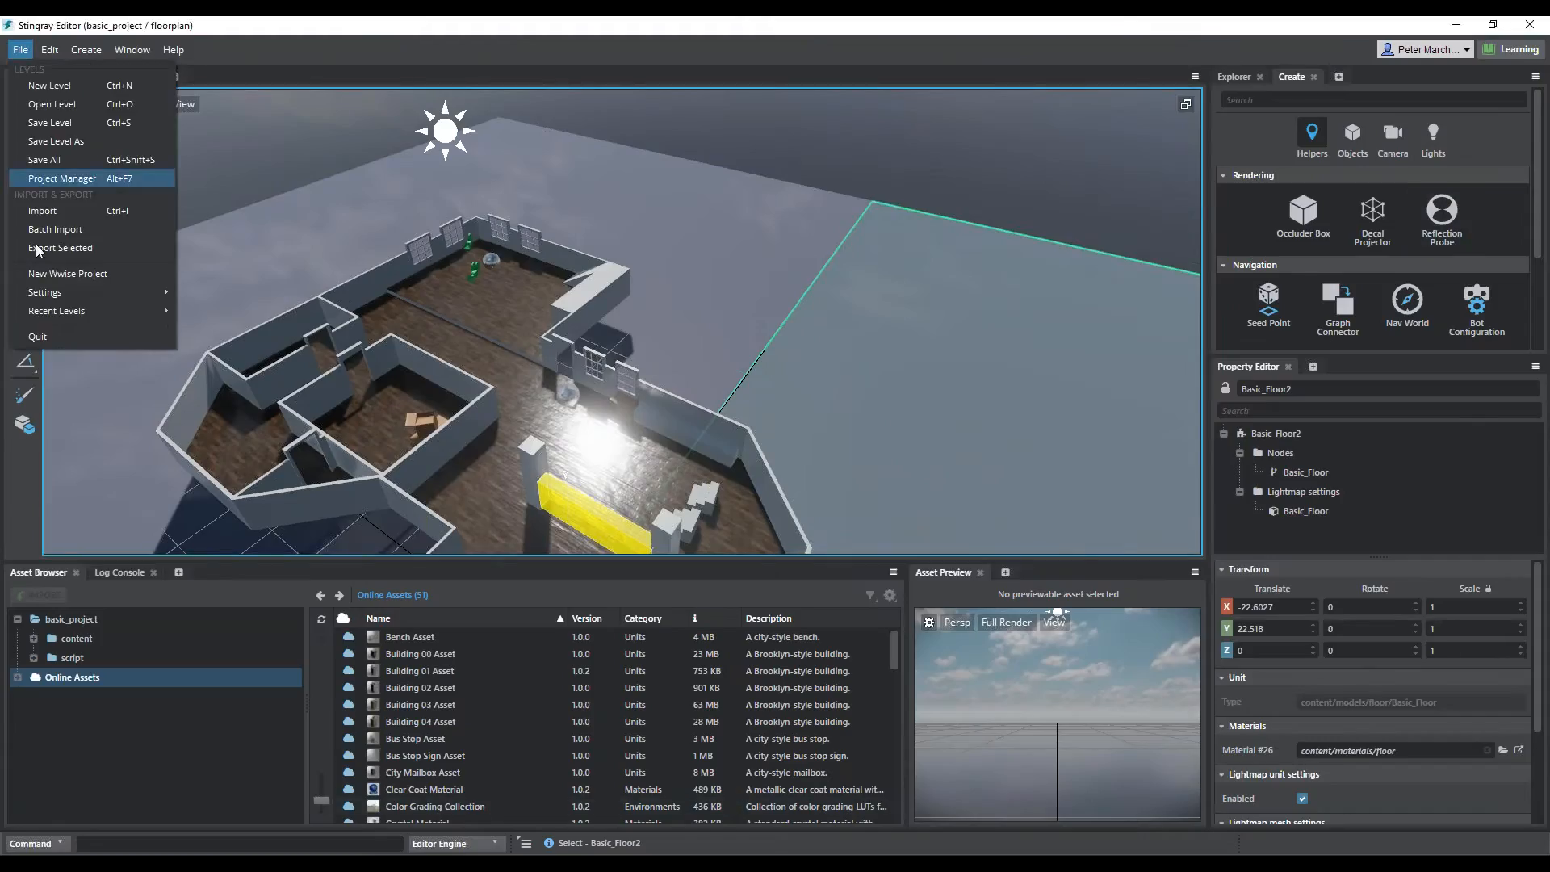
pyautogui.click(66, 178)
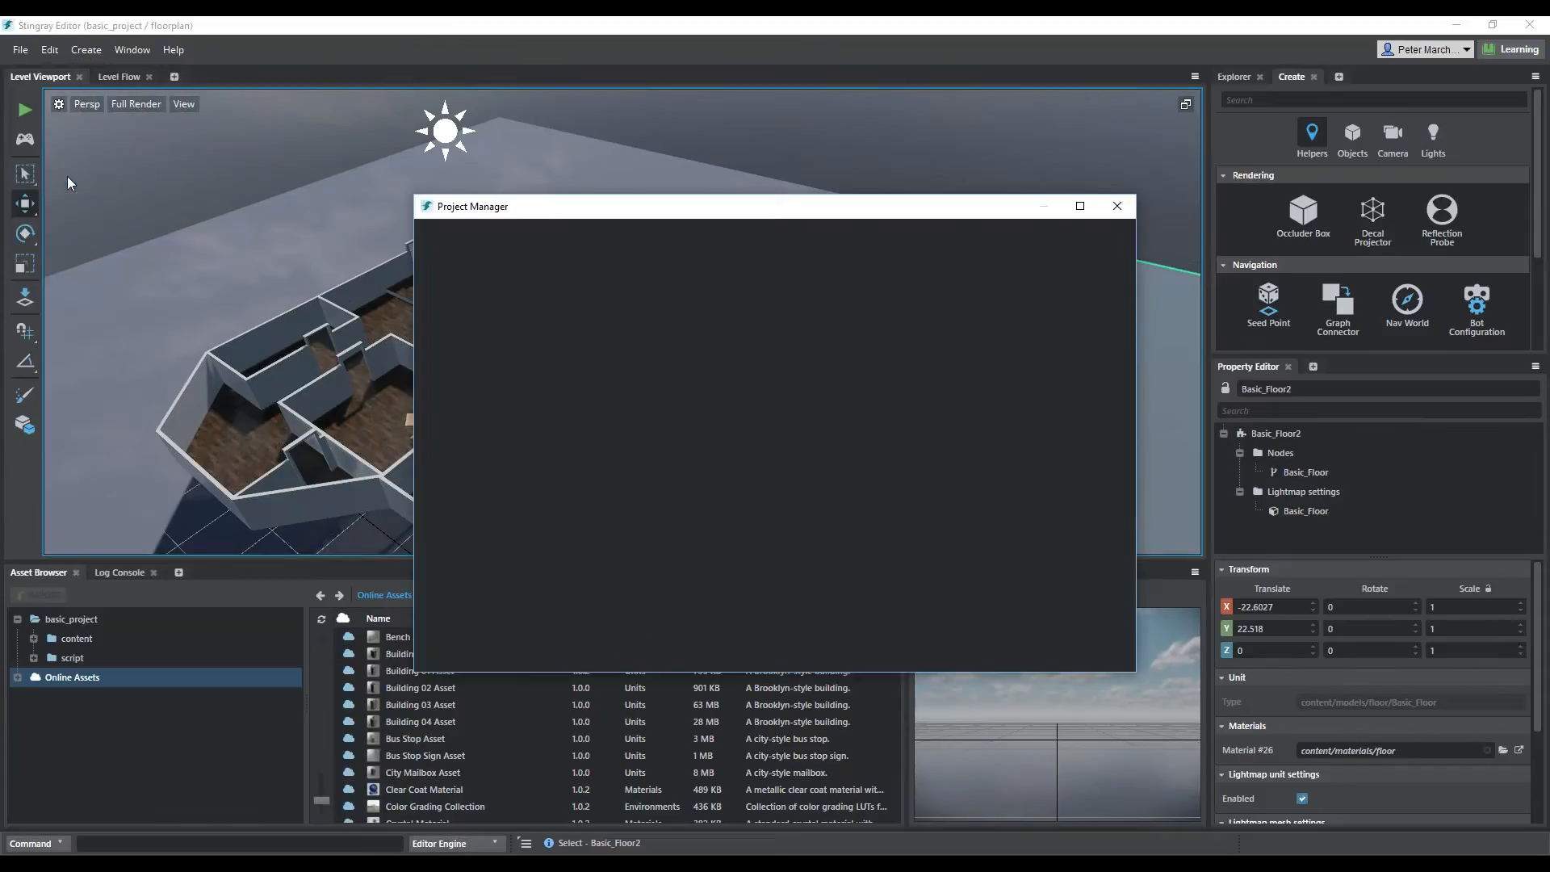
pyautogui.moveTo(675, 209); pyautogui.dragTo(645, 197)
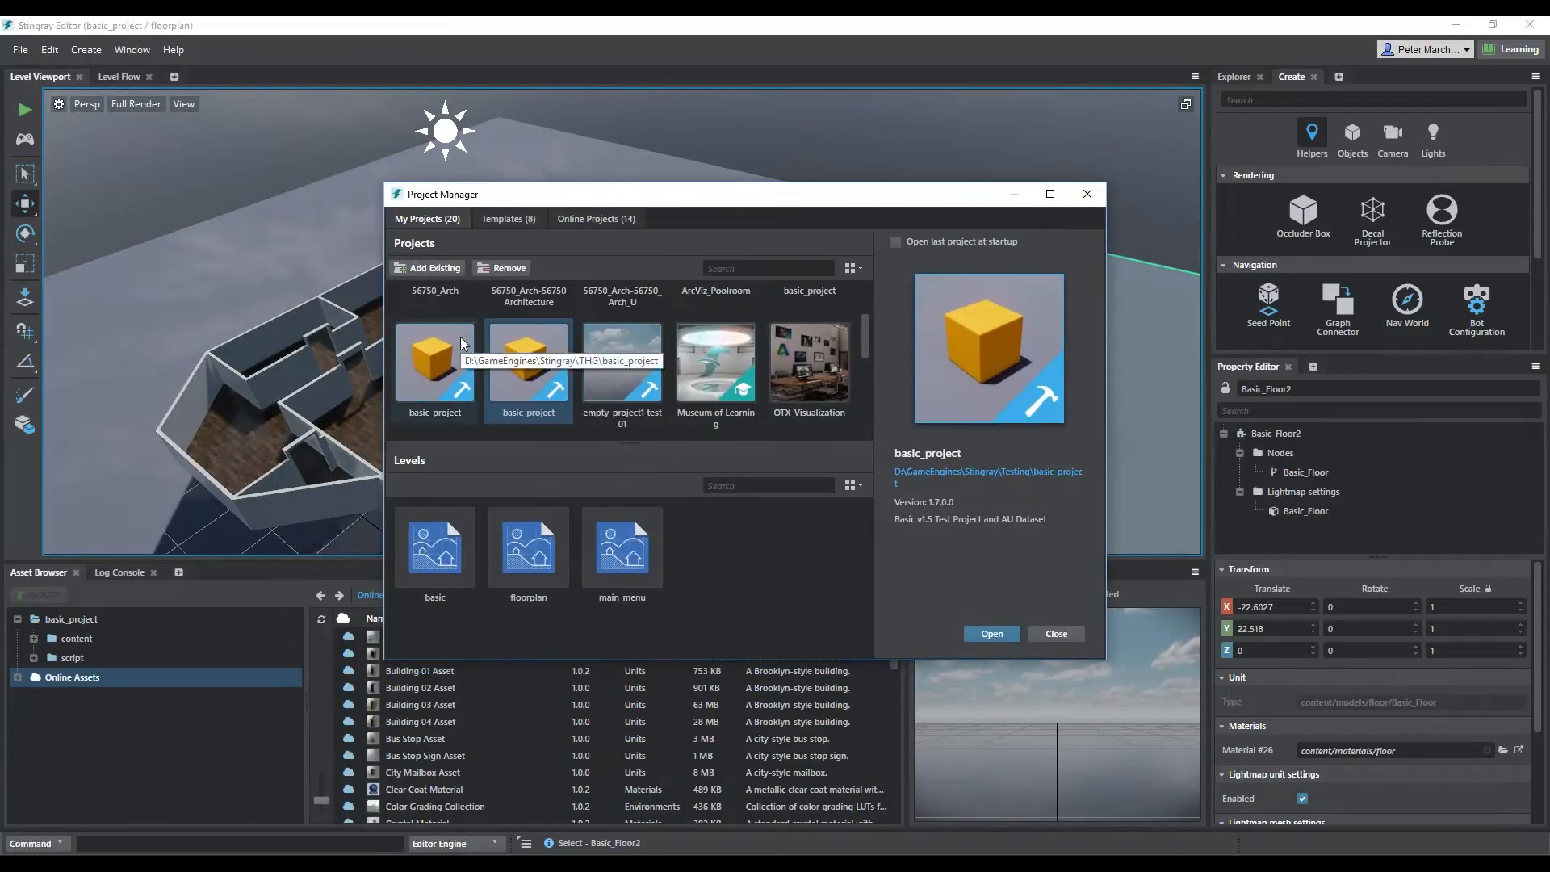
pyautogui.click(961, 518)
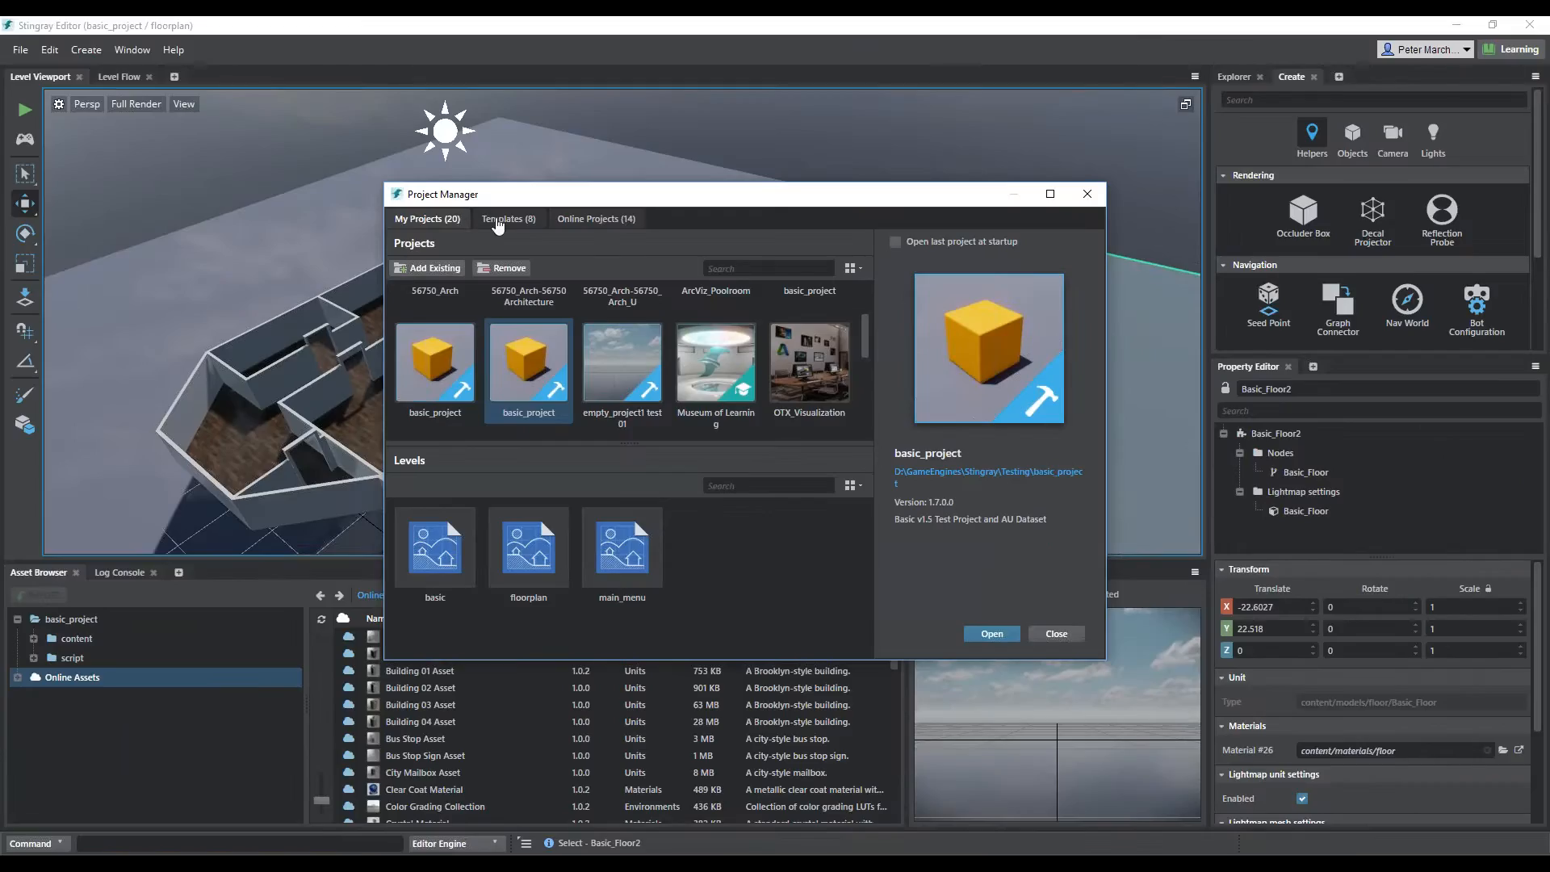
pyautogui.click(498, 225)
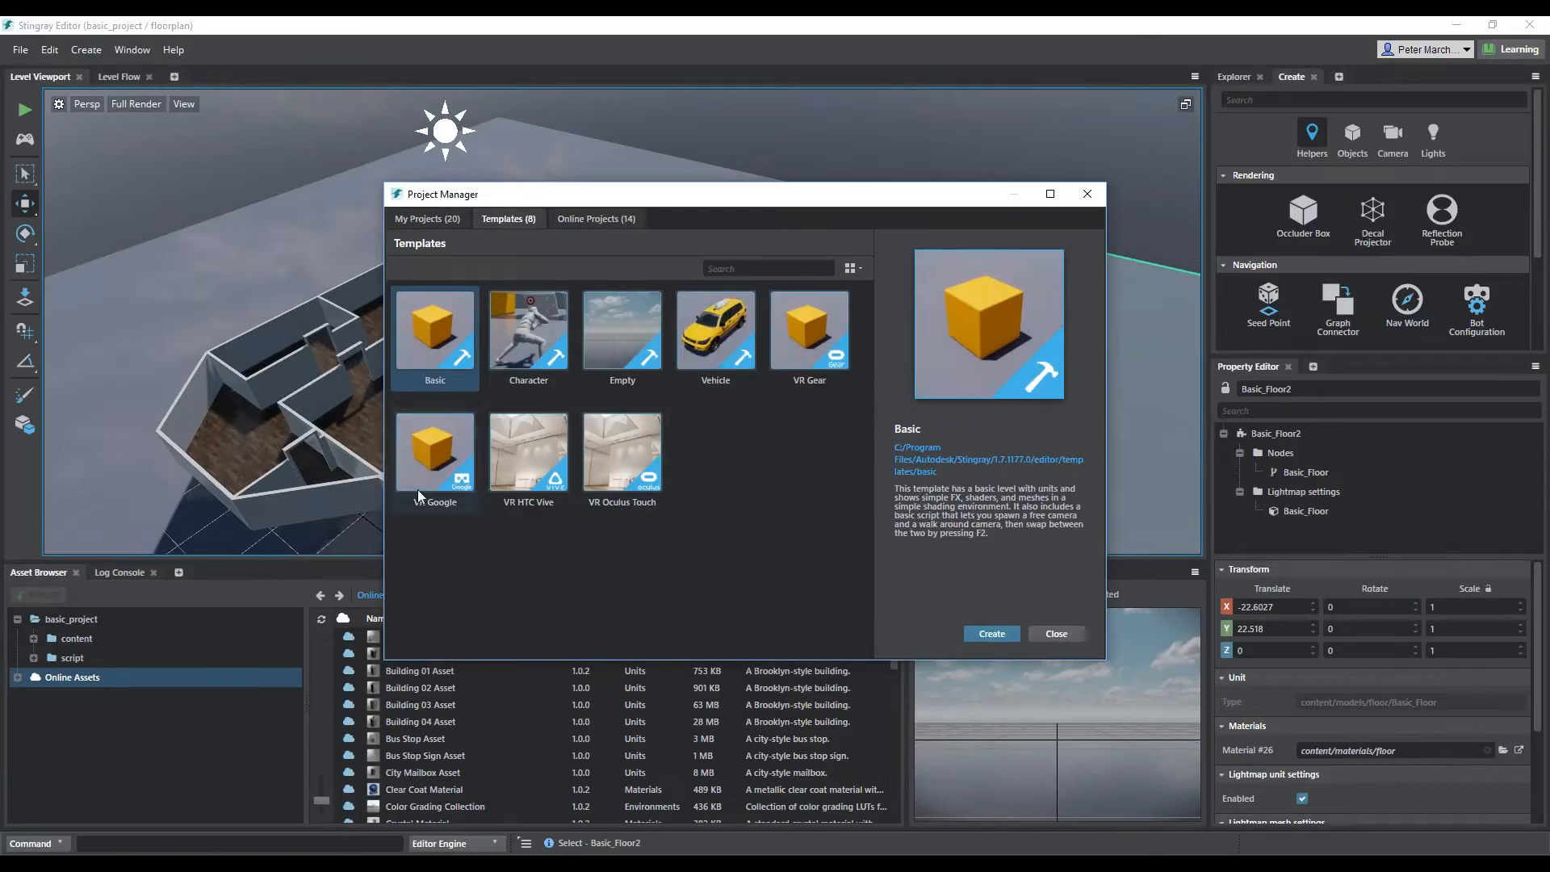
pyautogui.click(595, 221)
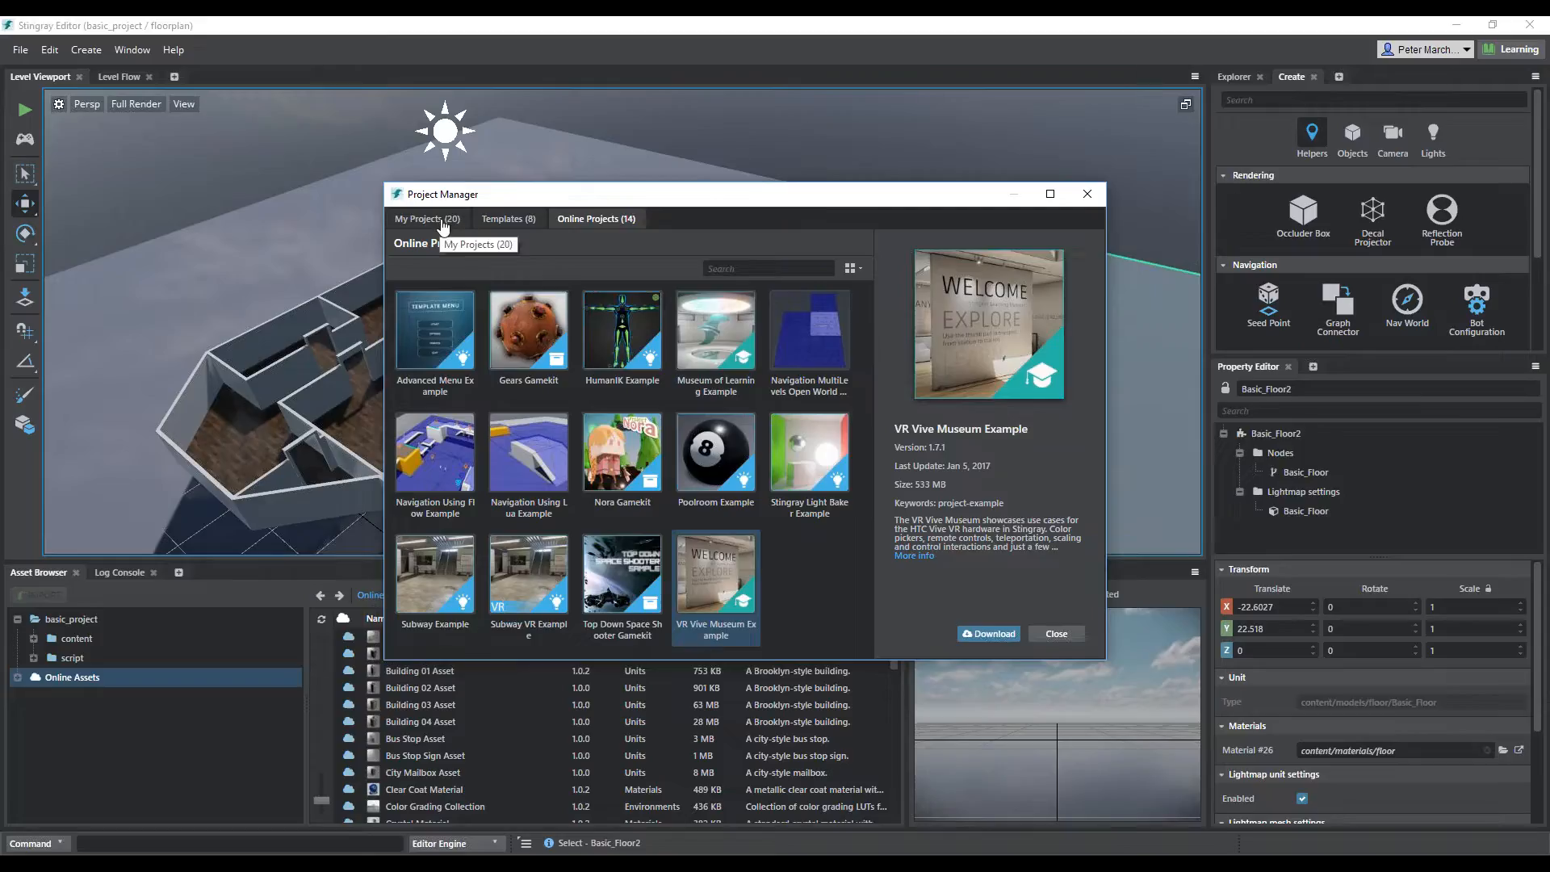
pyautogui.click(1087, 194)
# Add a Story Editor panel beside the Create panel, detach it as a floating window and enlarge it
pyautogui.keyDown('alt'); pyautogui.moveTo(808, 350); pyautogui.dragTo(813, 335, button='middle'); pyautogui.keyUp('alt')
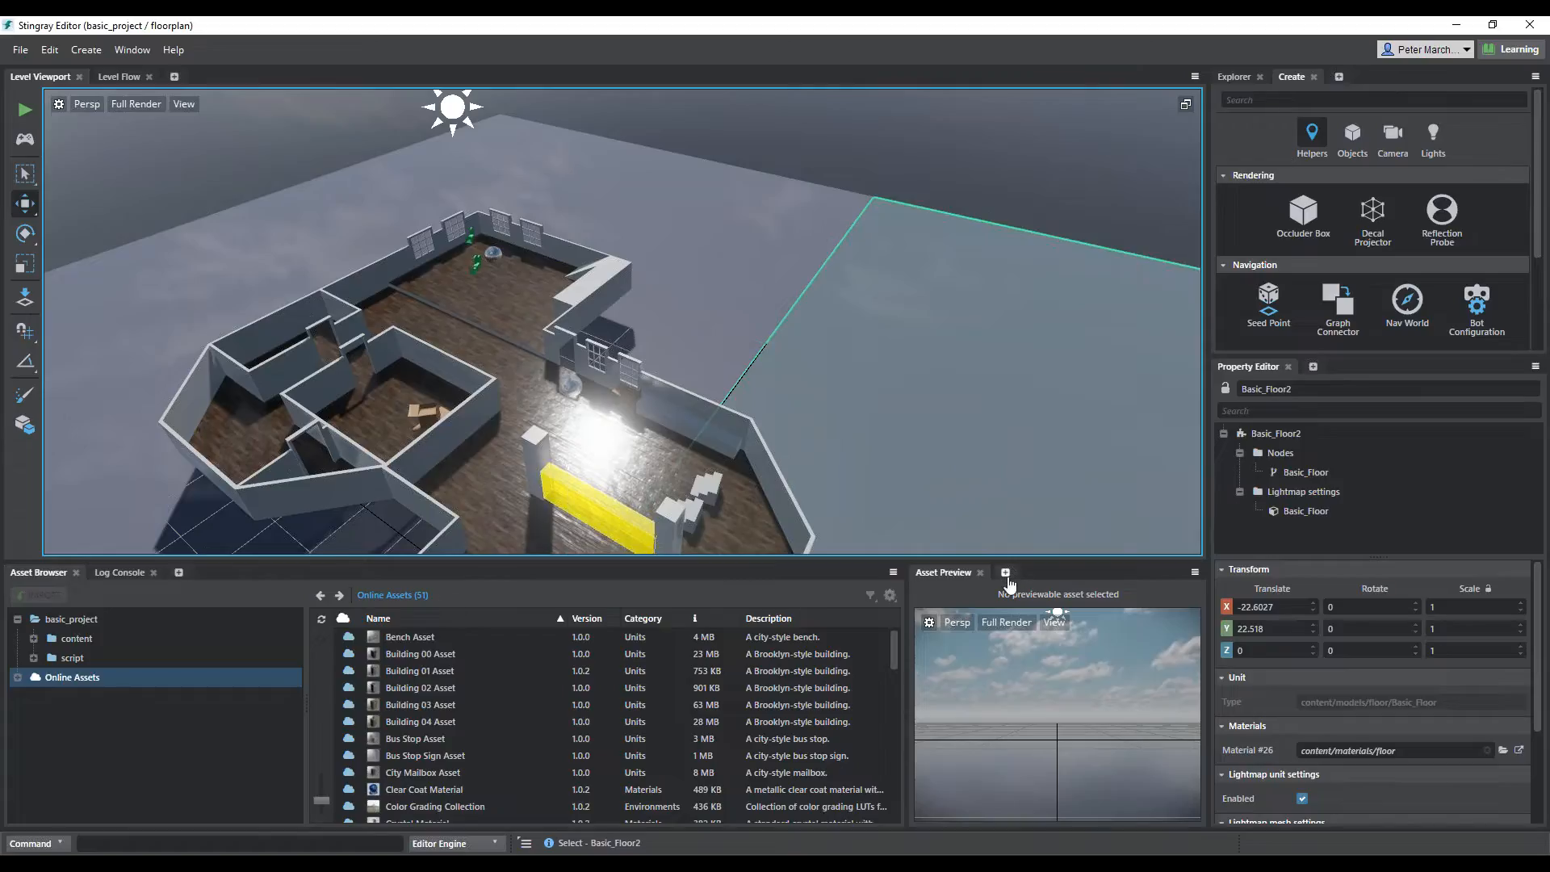
pyautogui.click(1338, 77)
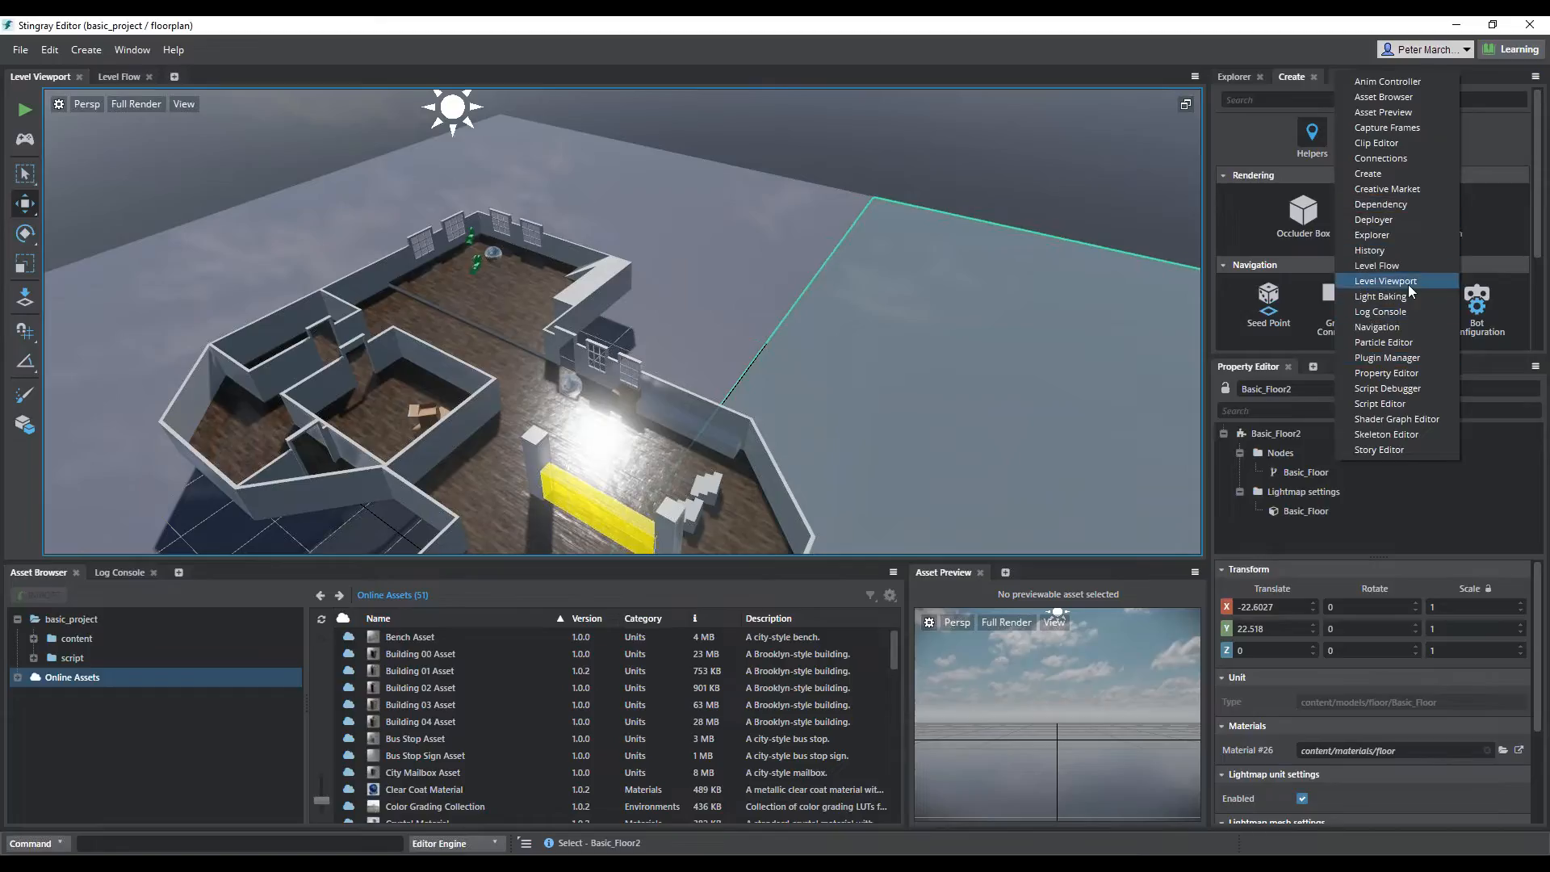
pyautogui.click(1393, 450)
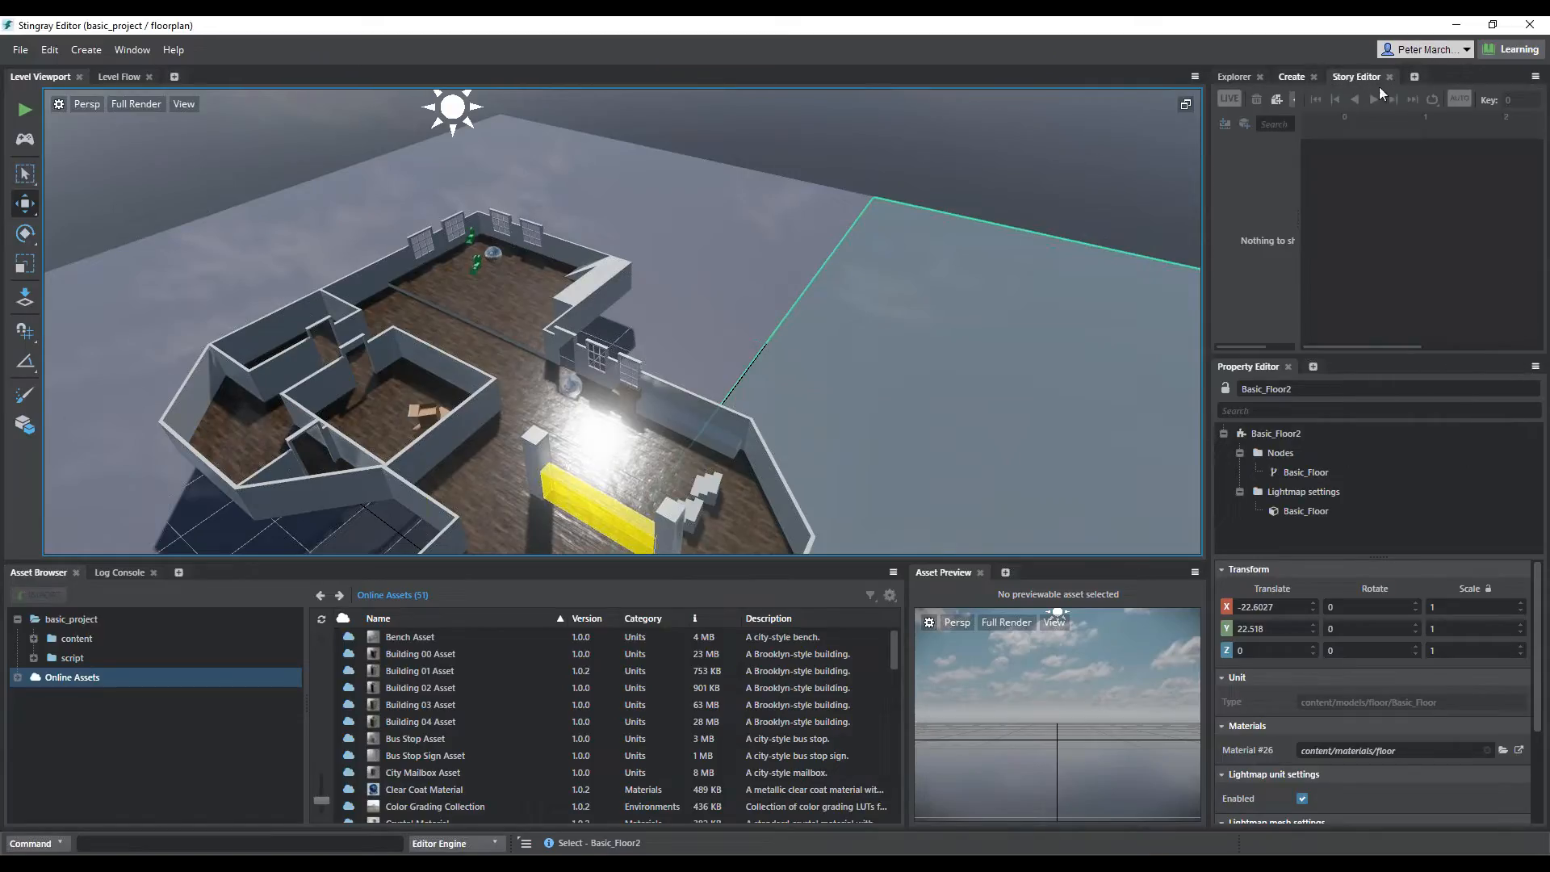
pyautogui.moveTo(1358, 76); pyautogui.dragTo(1392, 186)
pyautogui.moveTo(1387, 568); pyautogui.dragTo(550, 717)
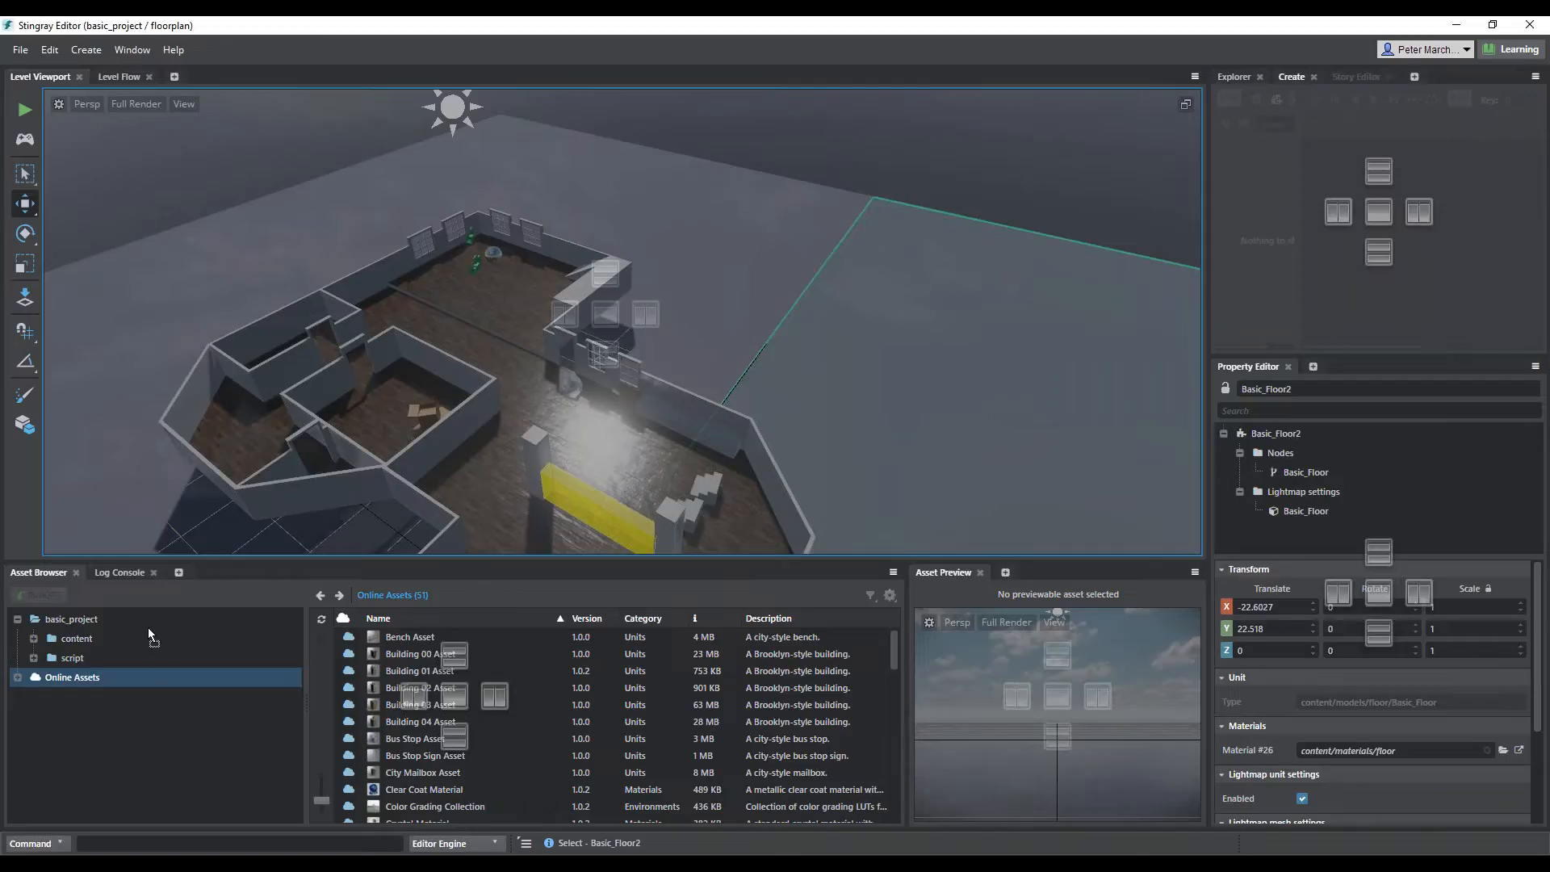
pyautogui.moveTo(724, 234); pyautogui.dragTo(724, 236)
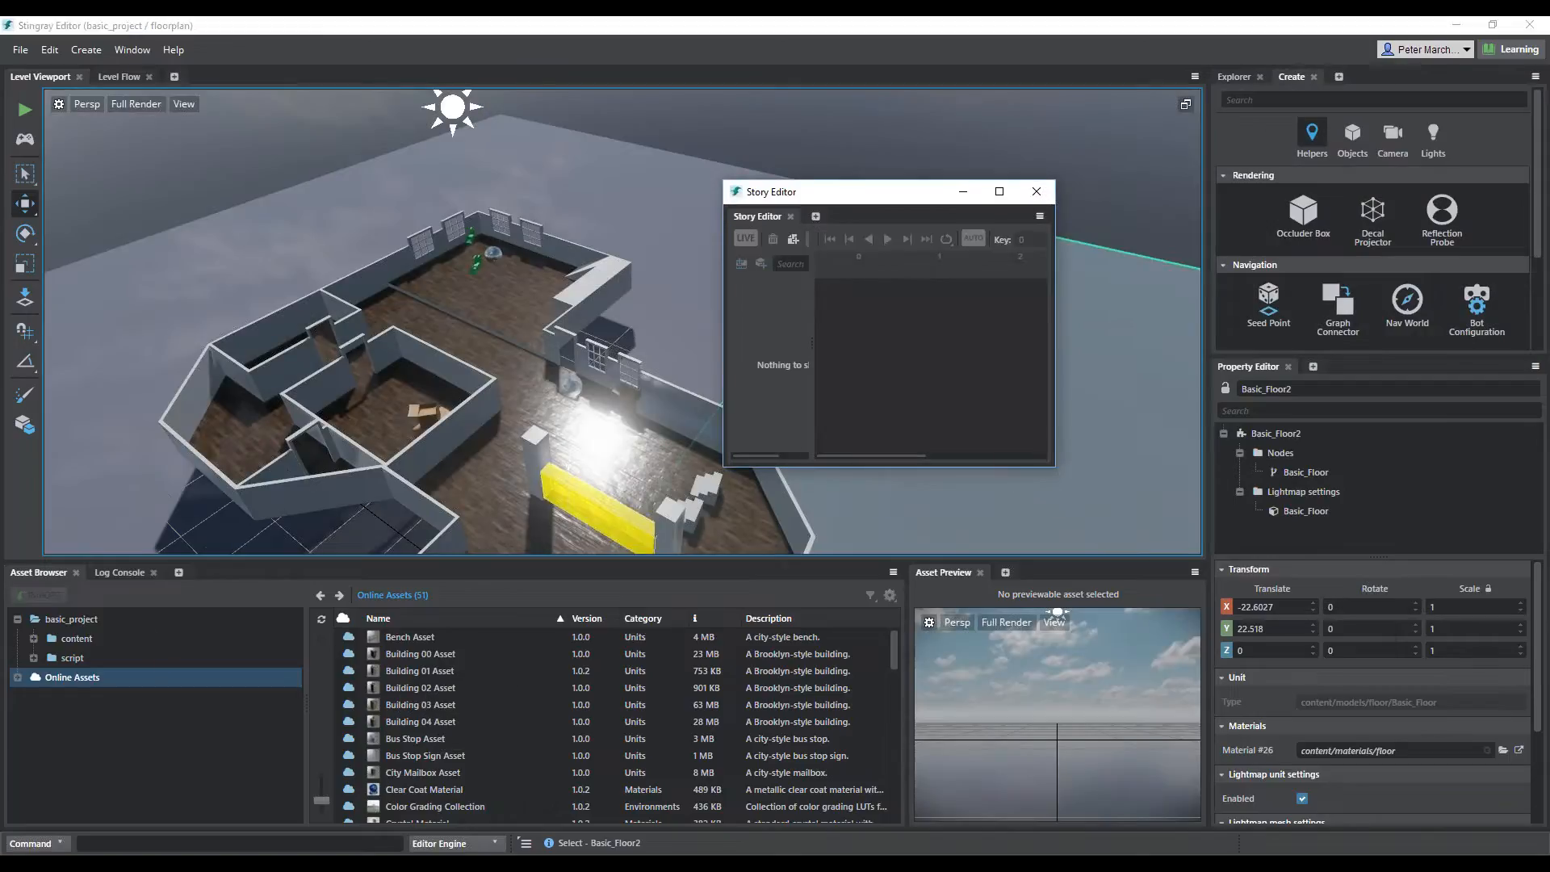
pyautogui.moveTo(1054, 466); pyautogui.dragTo(1510, 692)
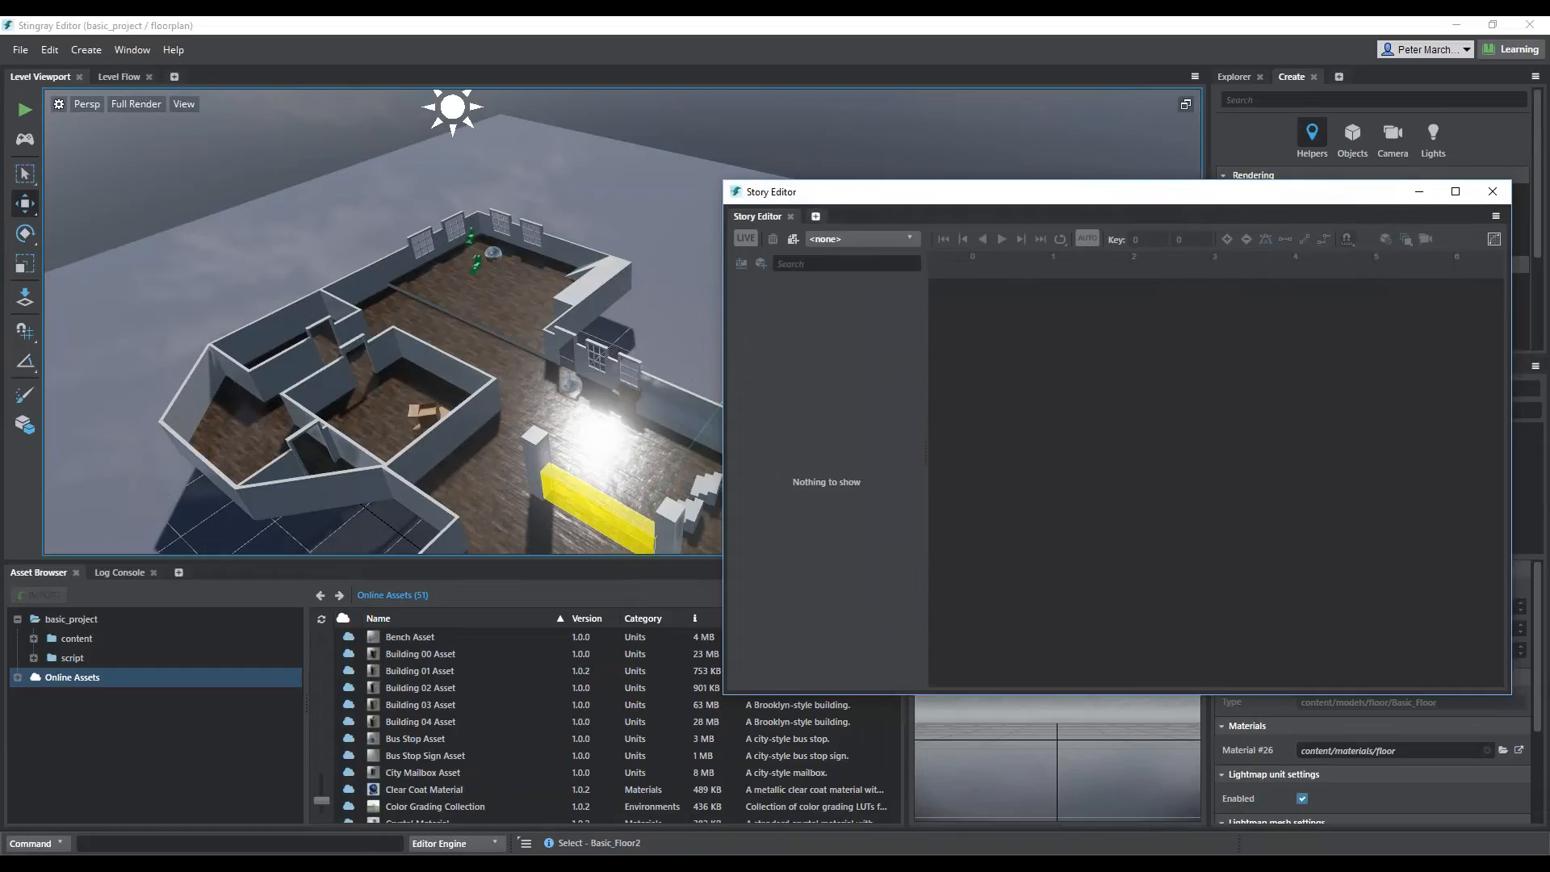
# Look through the panels that can be added to the floating Story Editor window, and close the window
pyautogui.click(816, 217)
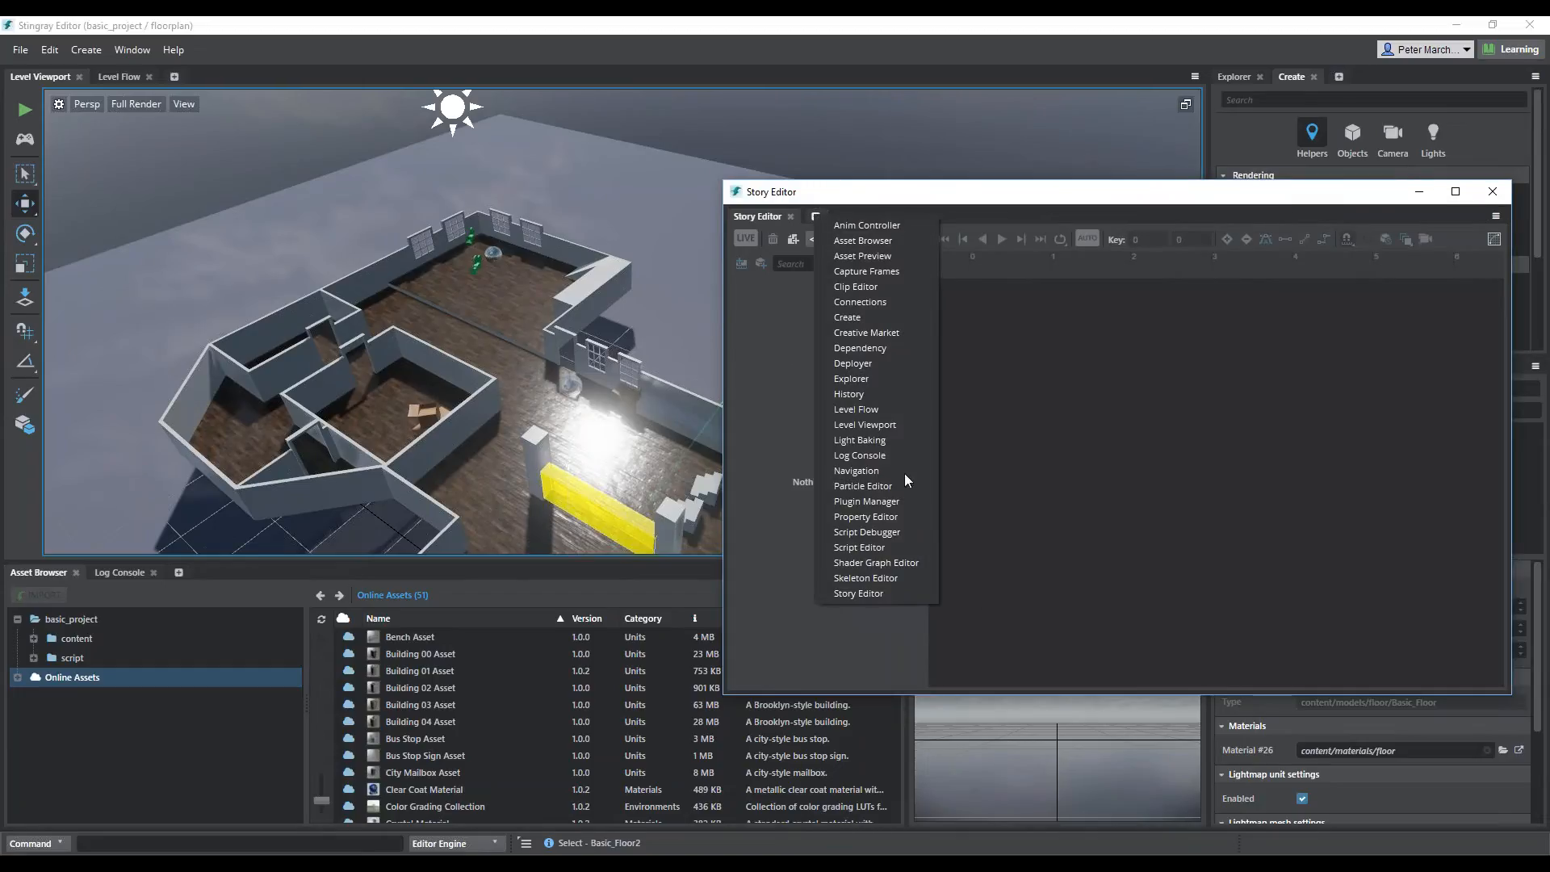
pyautogui.click(1116, 440)
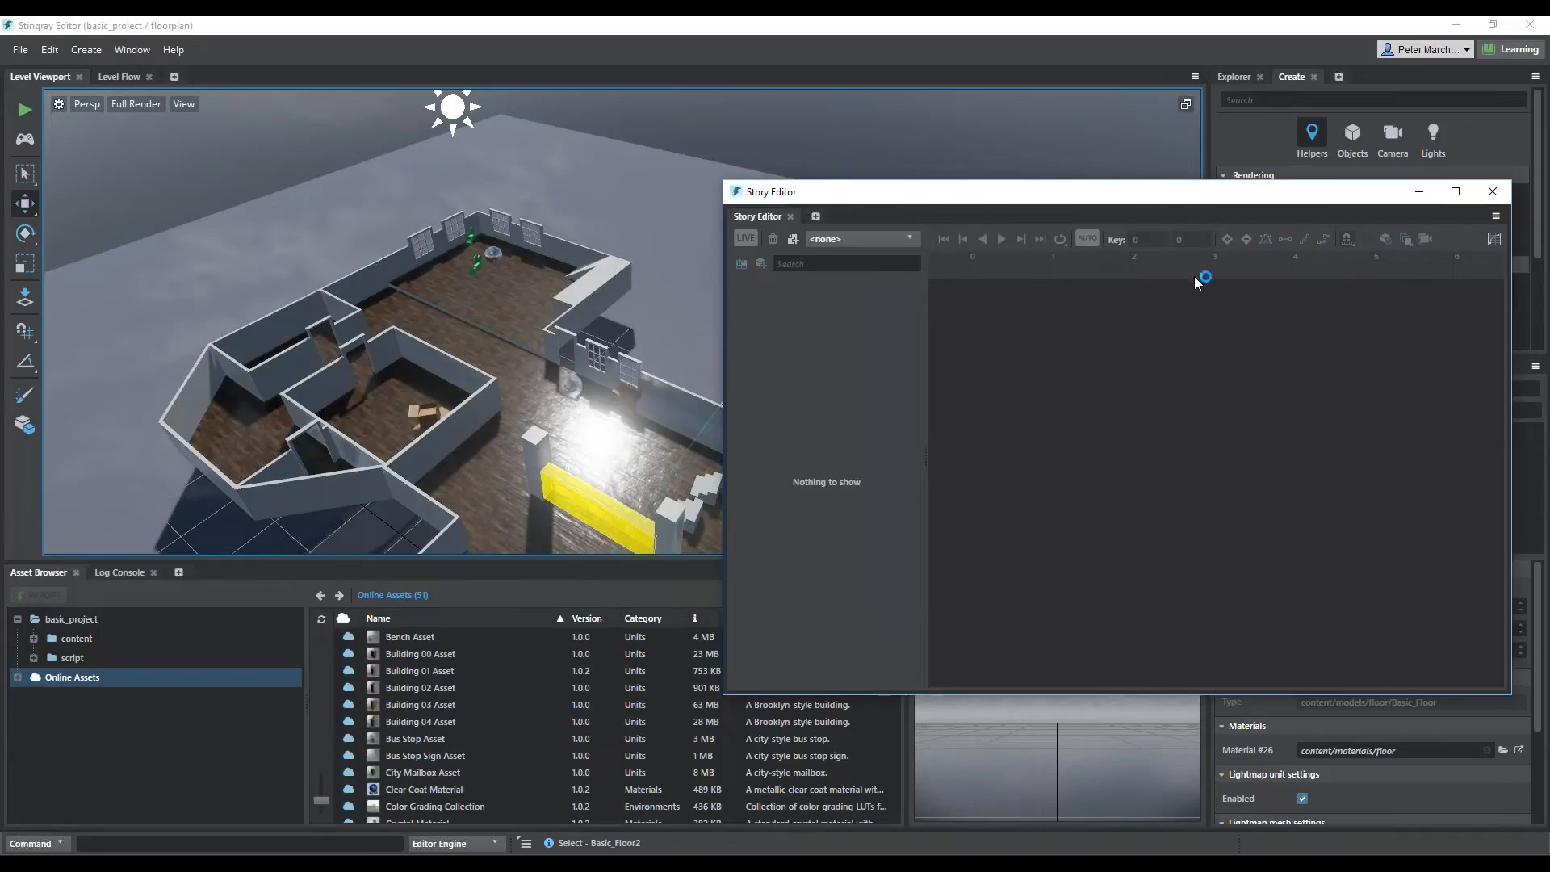
pyautogui.click(1490, 194)
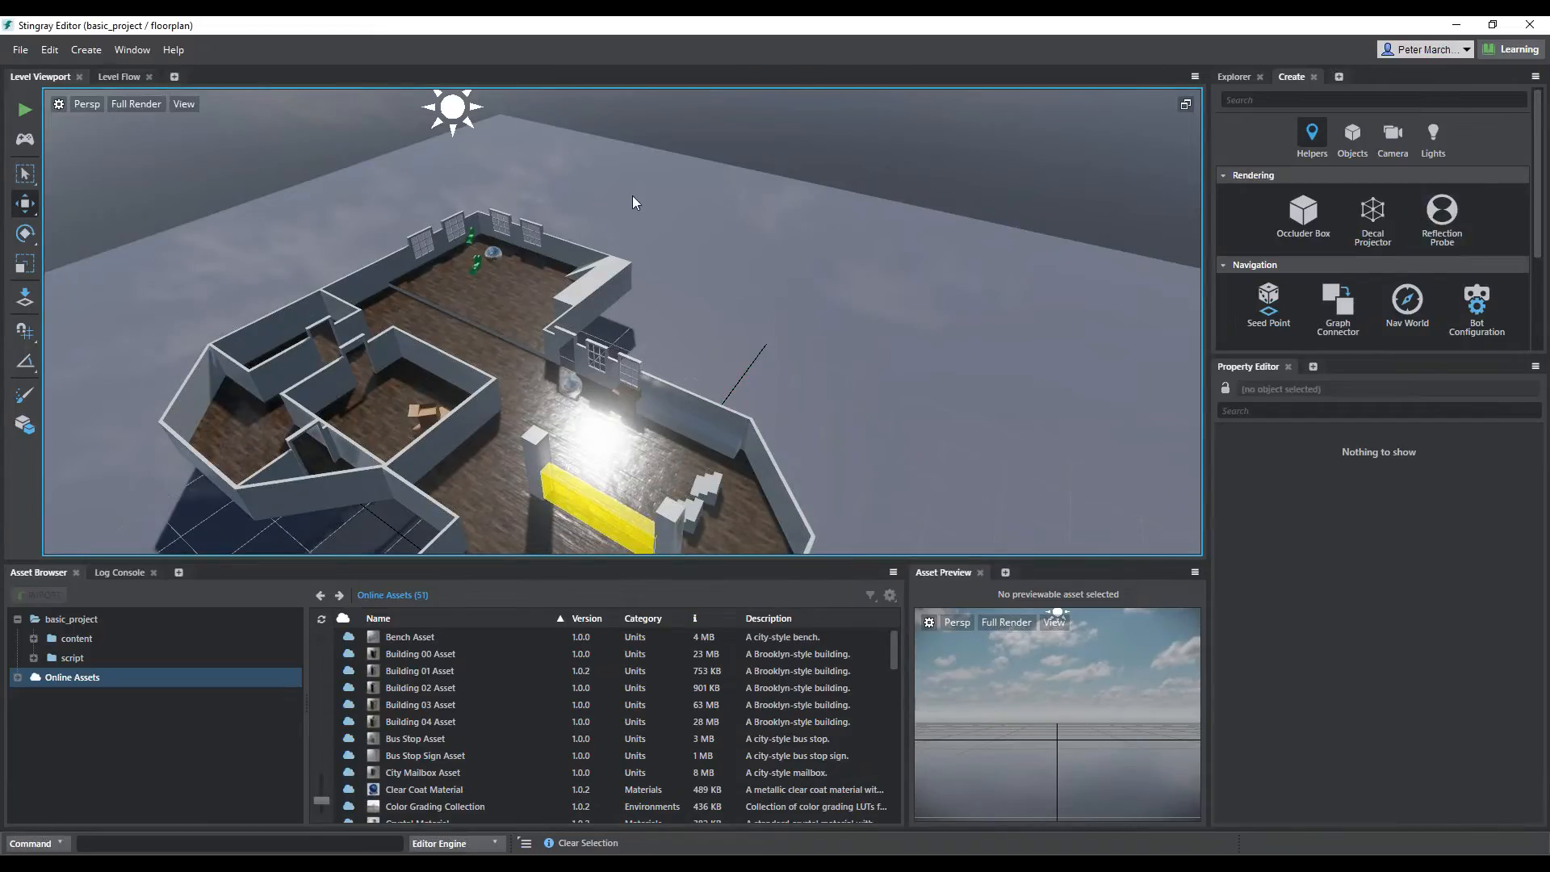
# Inspect the properties of the yellow trigger box, the blue cylinder beside it and the Basic_Floor2 floor in the level
pyautogui.moveTo(571, 410); pyautogui.dragTo(572, 341, button='middle')
pyautogui.moveTo(388, 267); pyautogui.dragTo(493, 356, button='right')
pyautogui.moveTo(493, 356); pyautogui.dragTo(1050, 60, button='middle')
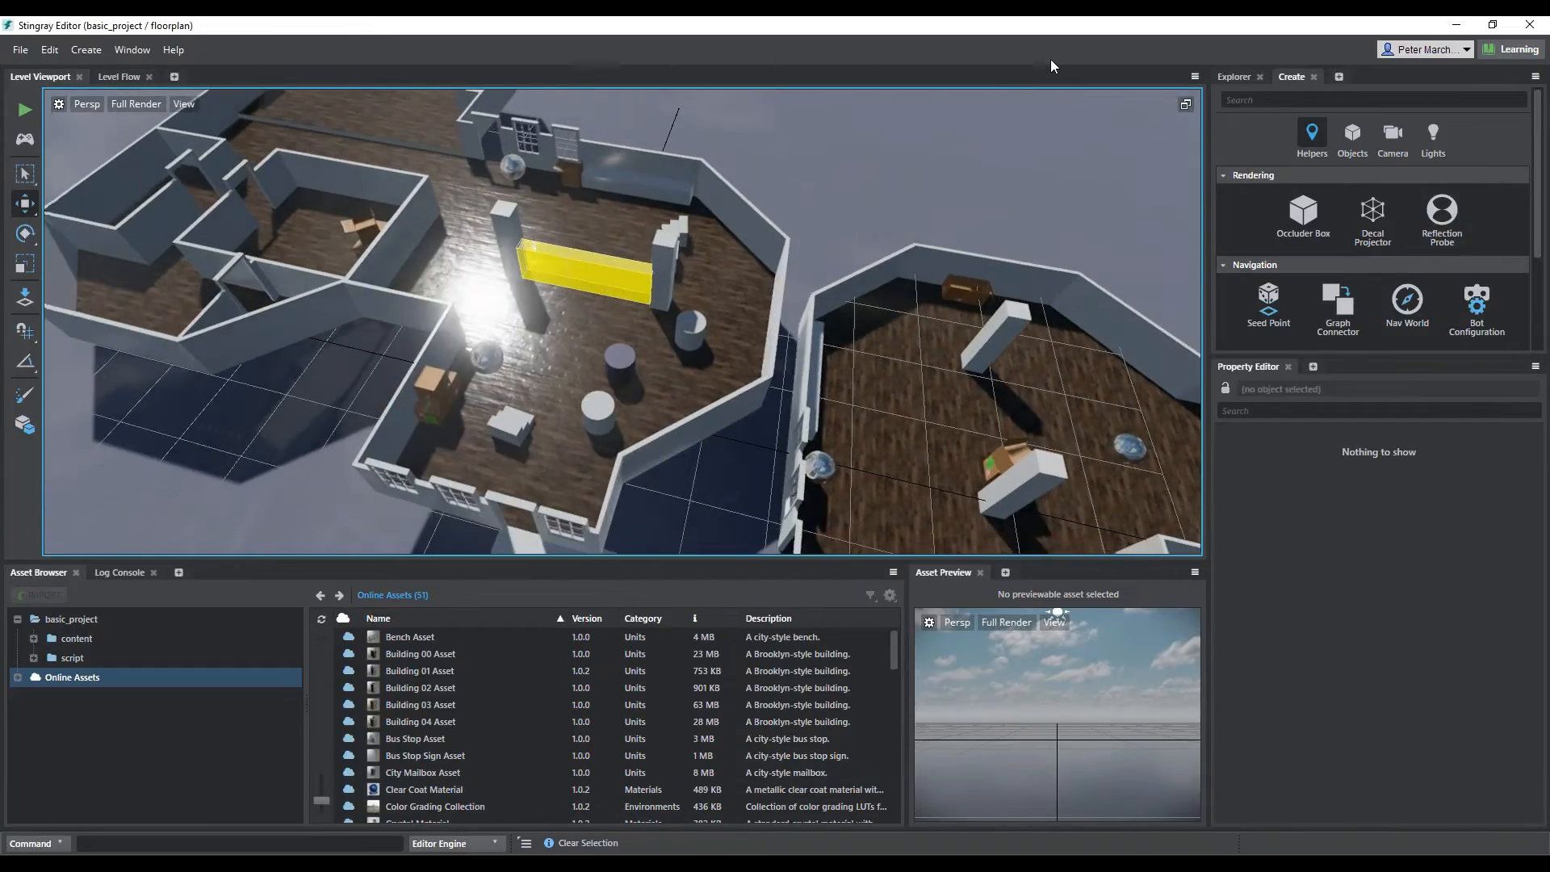
pyautogui.click(601, 275)
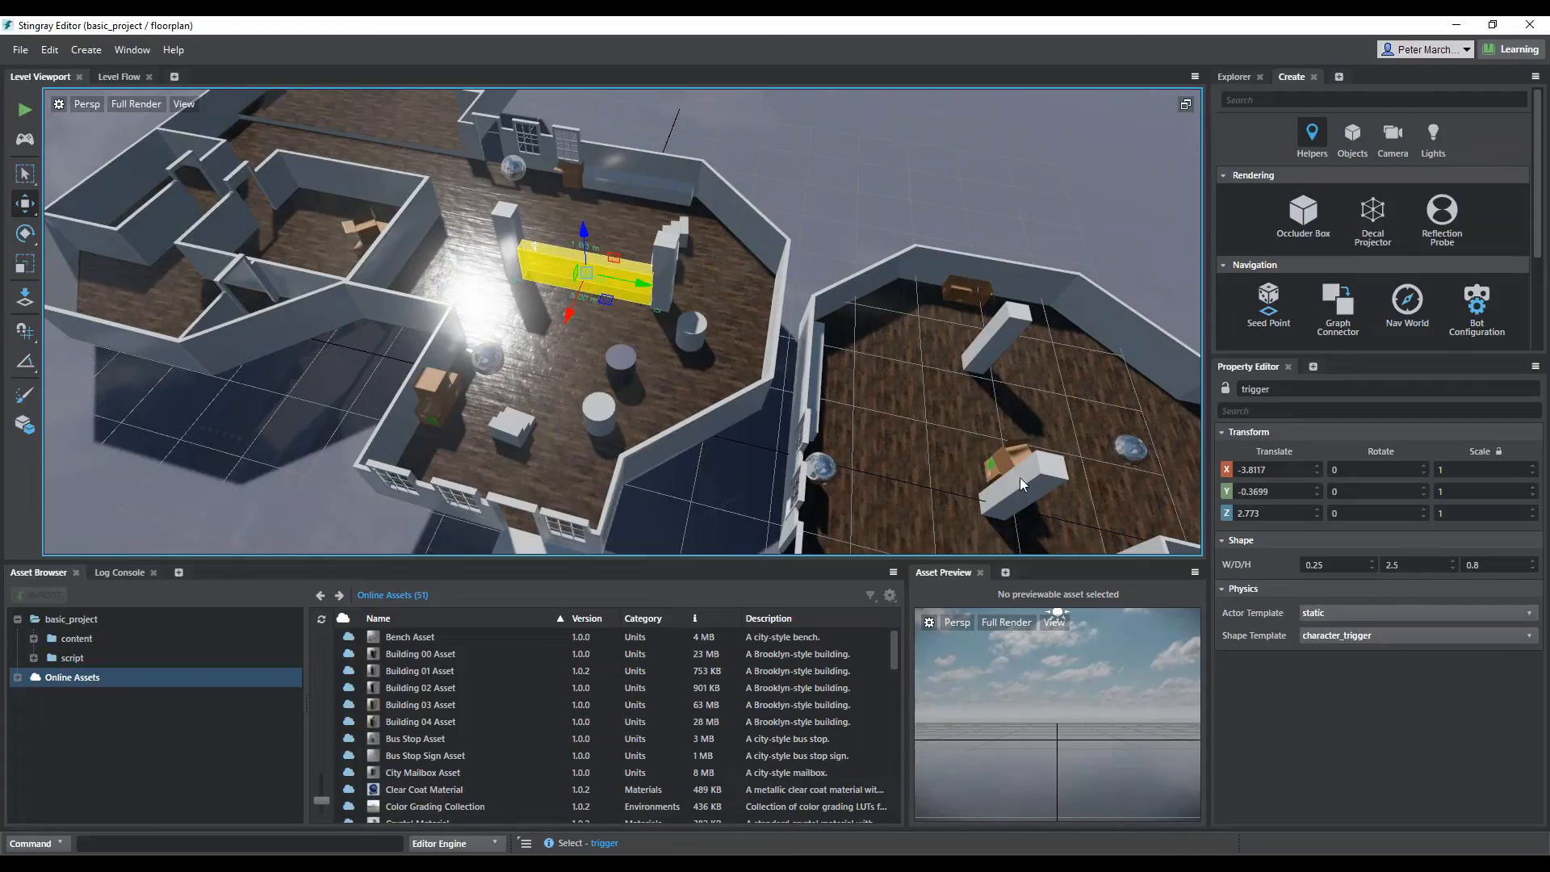
pyautogui.click(632, 373)
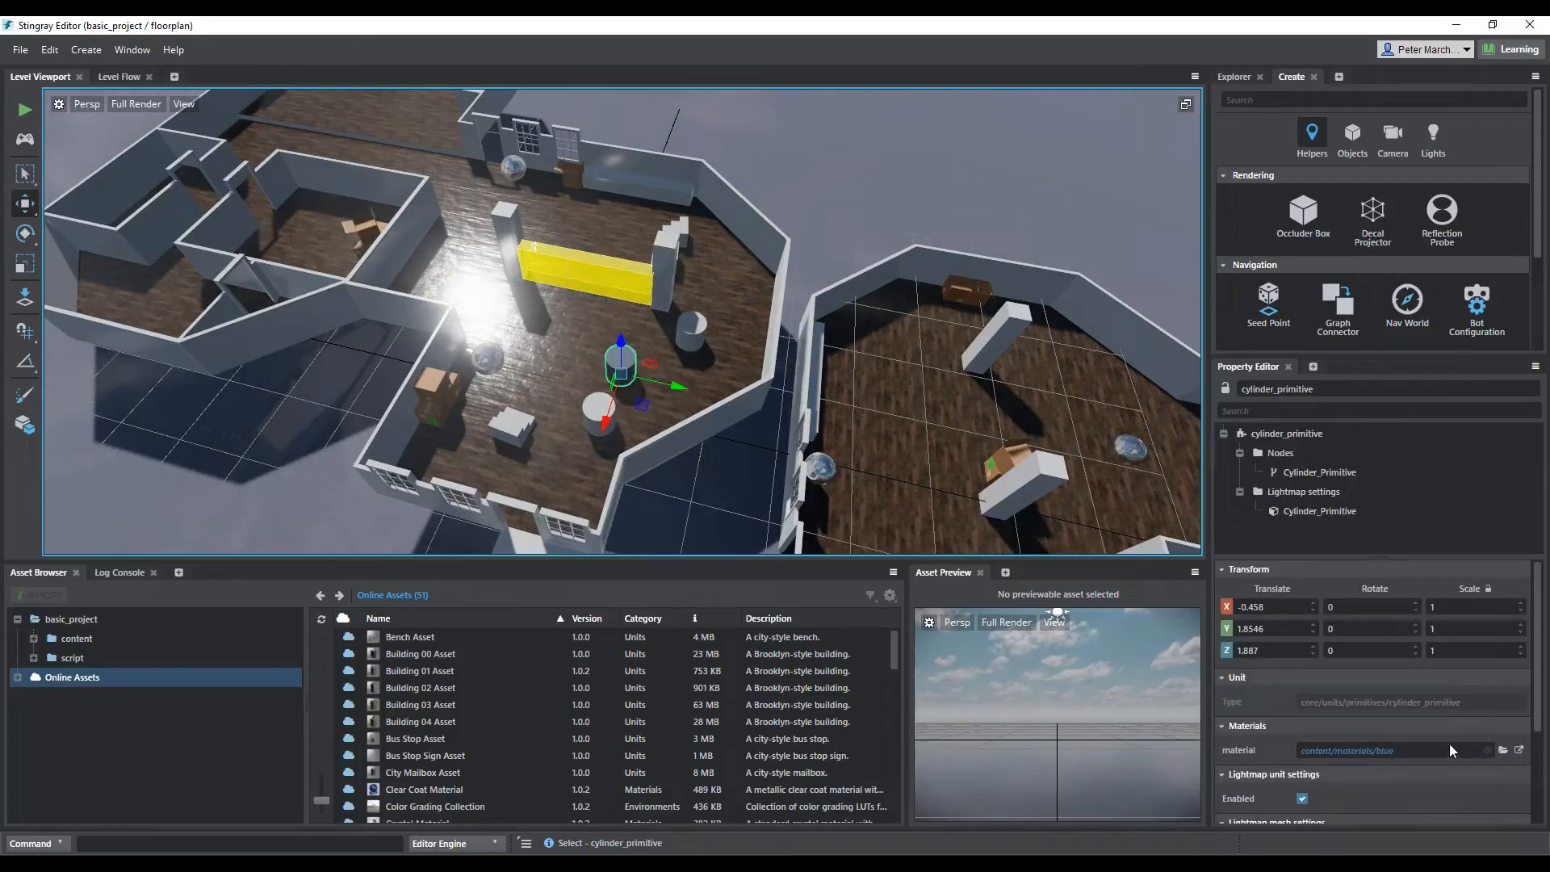
pyautogui.click(850, 151)
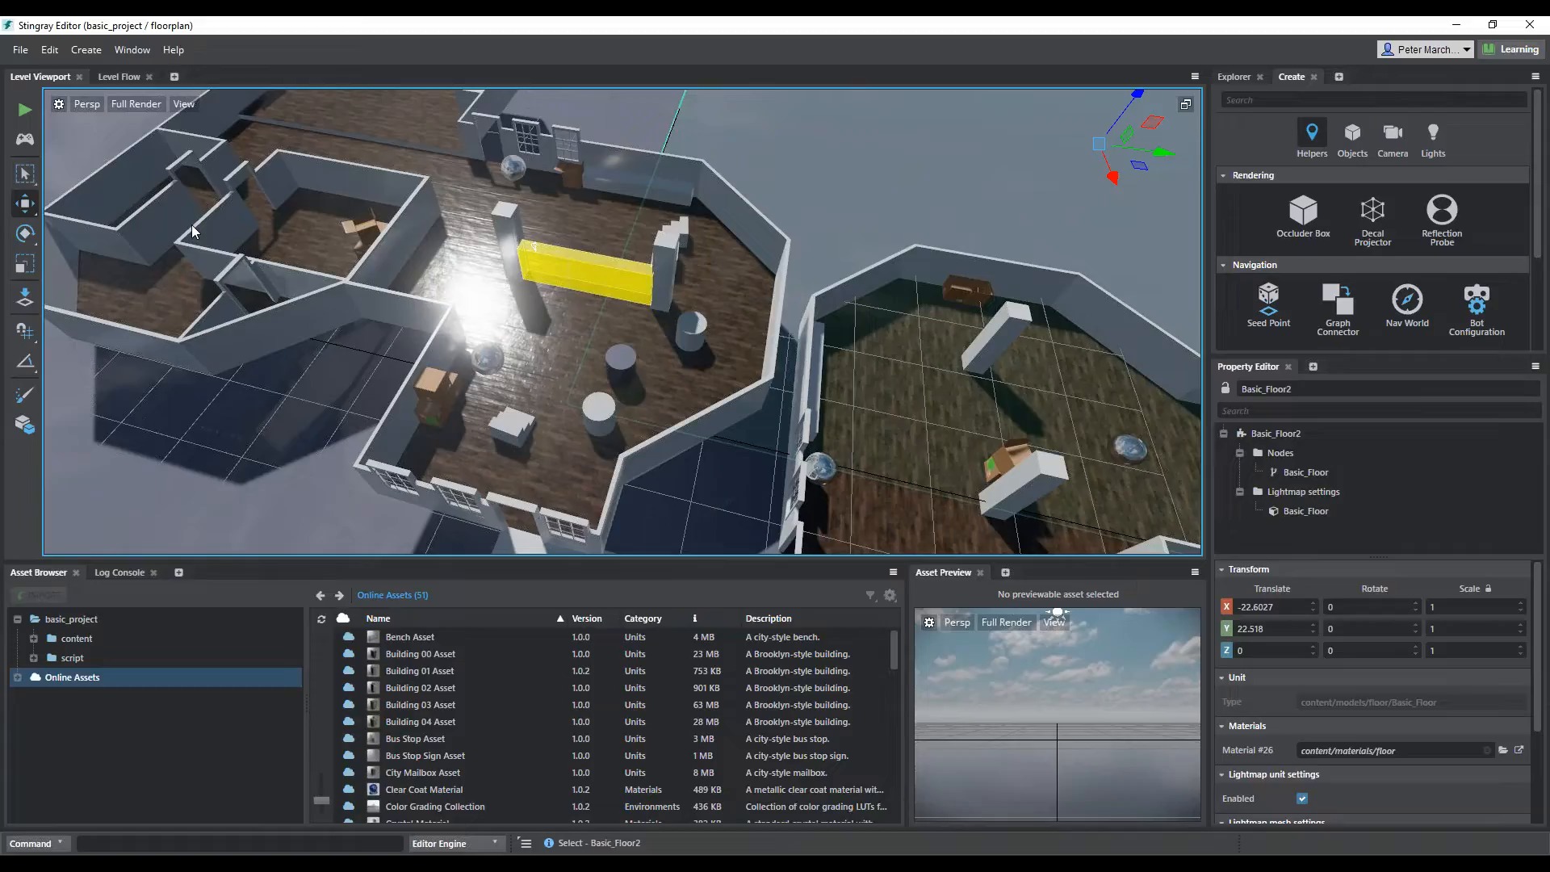
# Examine the Trigger node group in the level flow graph and compare it with the yellow trigger box in the level
pyautogui.click(117, 77)
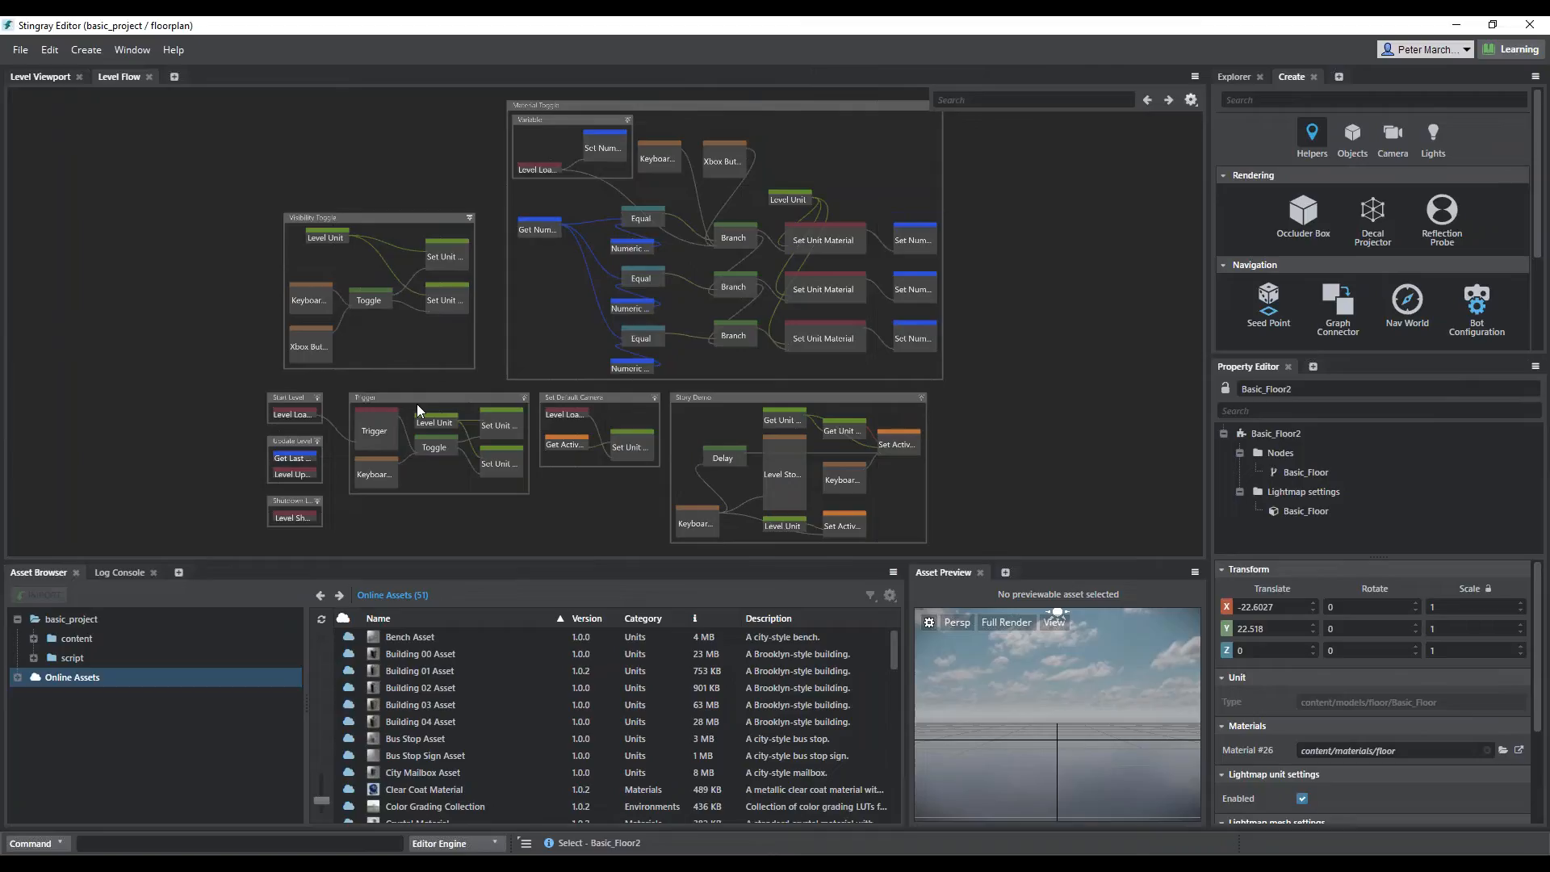
pyautogui.scroll(5, 428, 461)
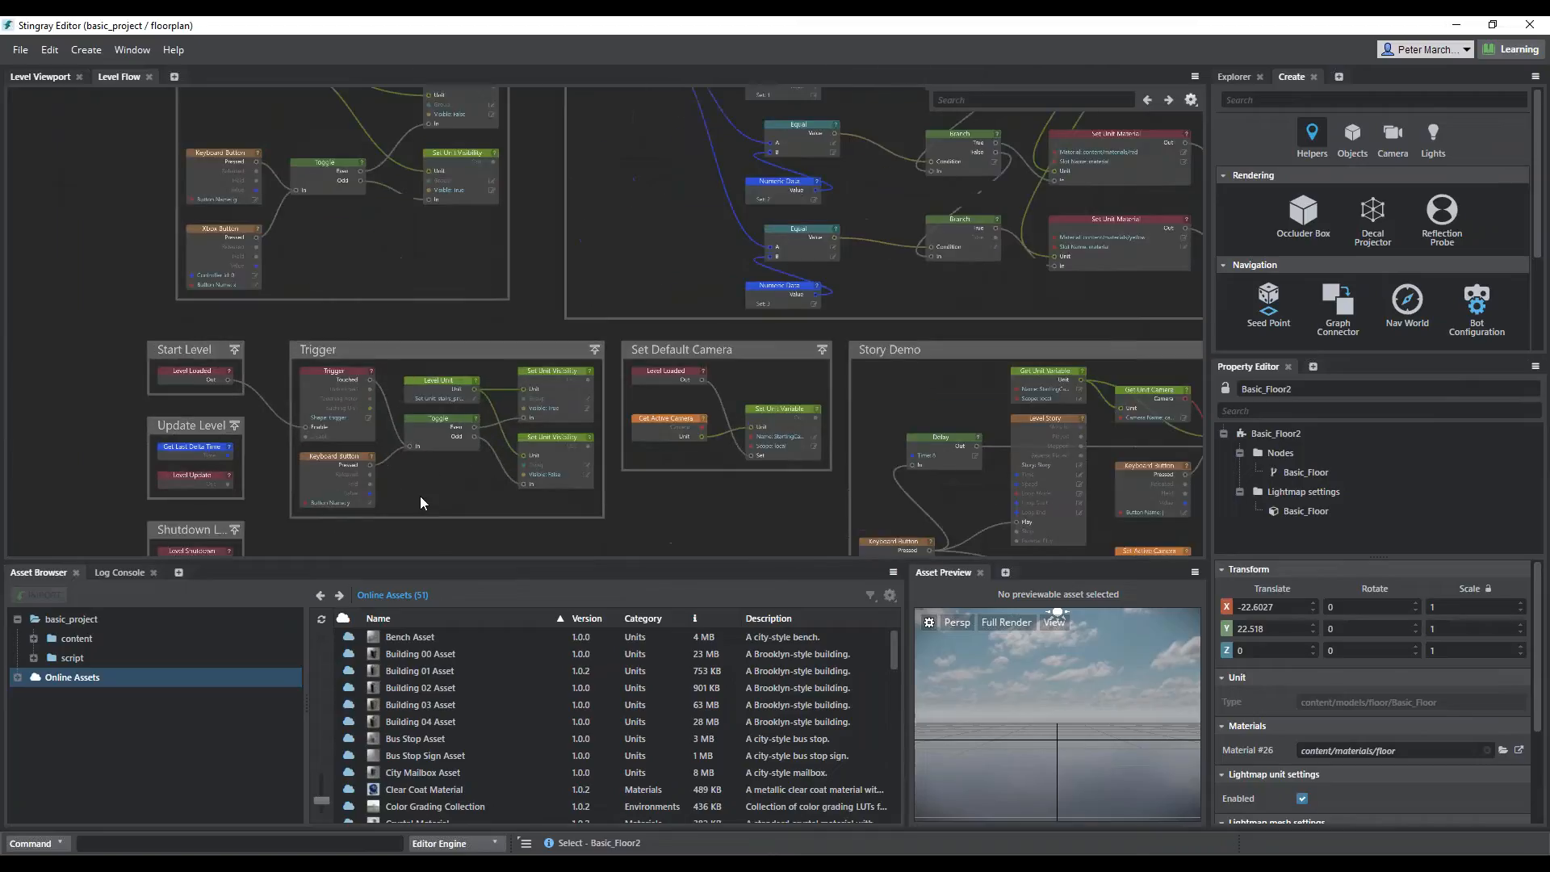
pyautogui.scroll(3, 419, 497)
pyautogui.moveTo(415, 495); pyautogui.dragTo(568, 419, button='middle')
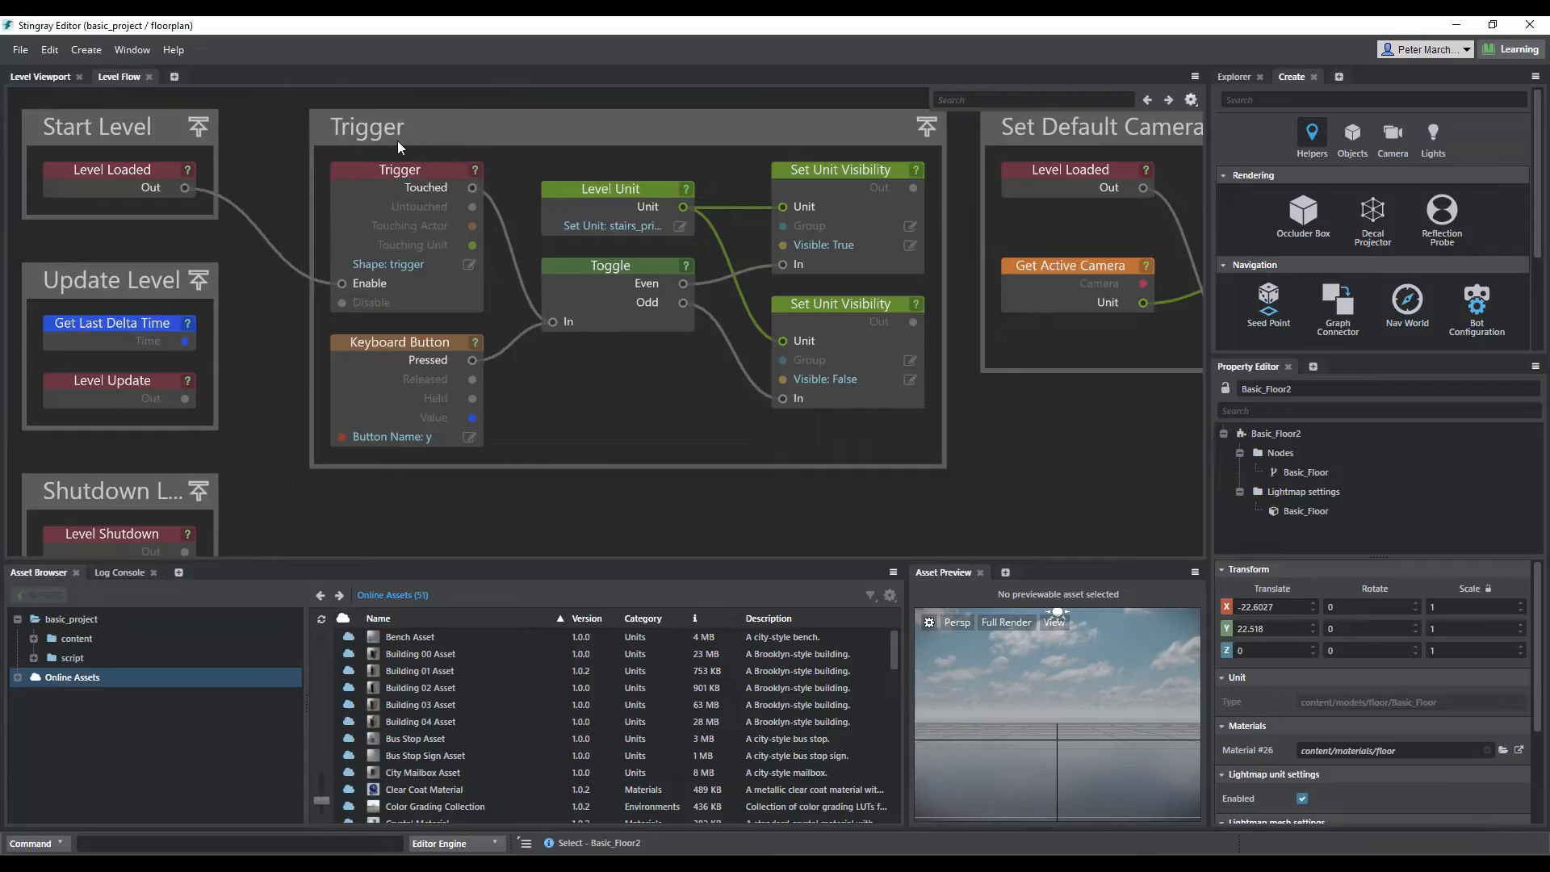
pyautogui.click(35, 75)
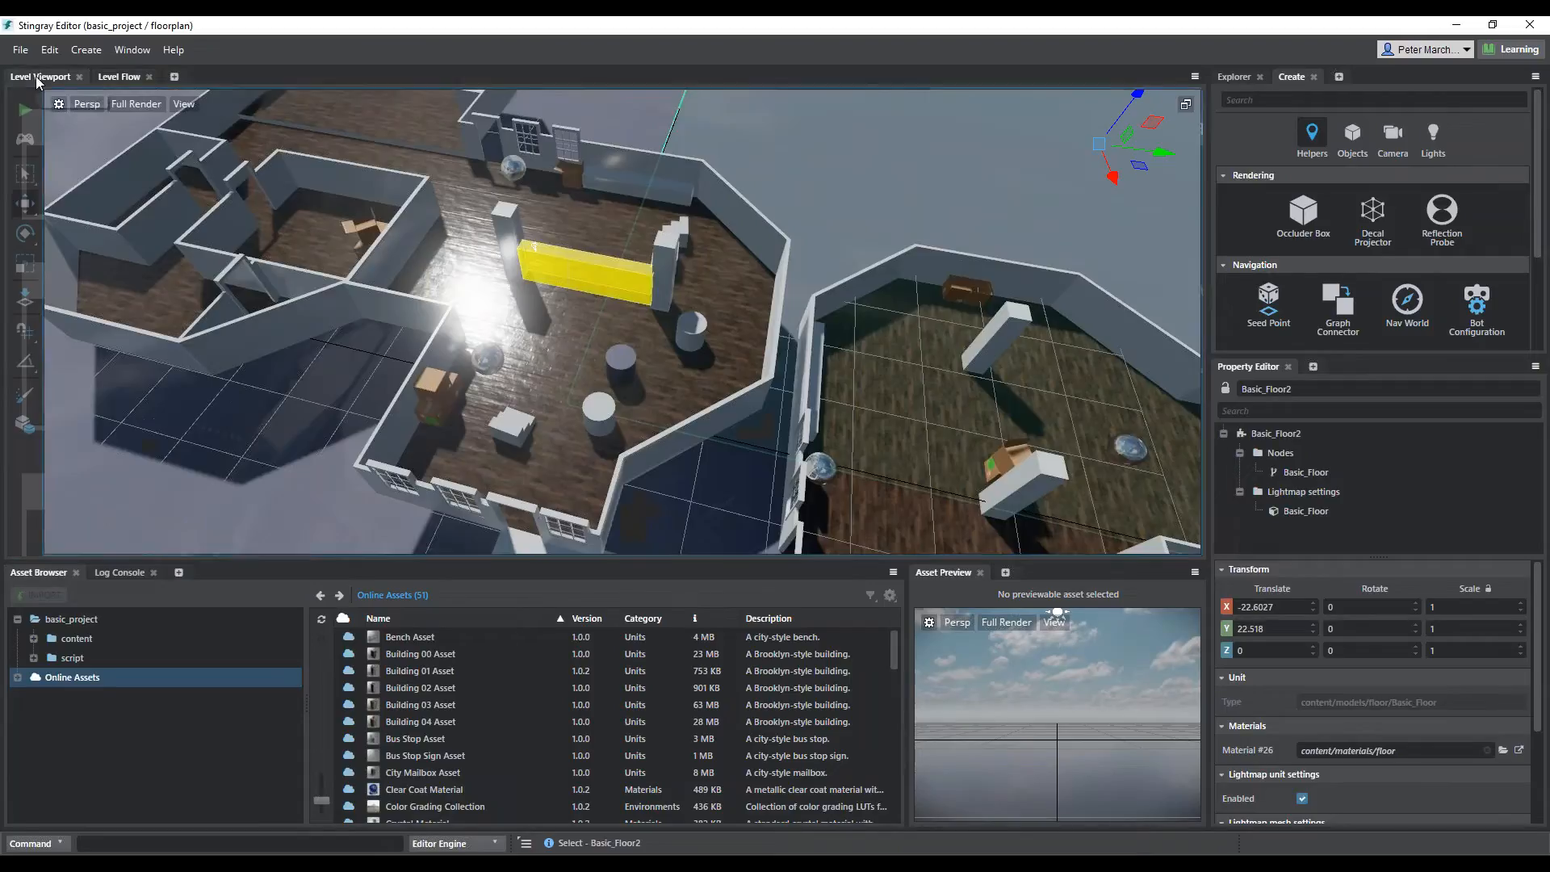
pyautogui.click(586, 279)
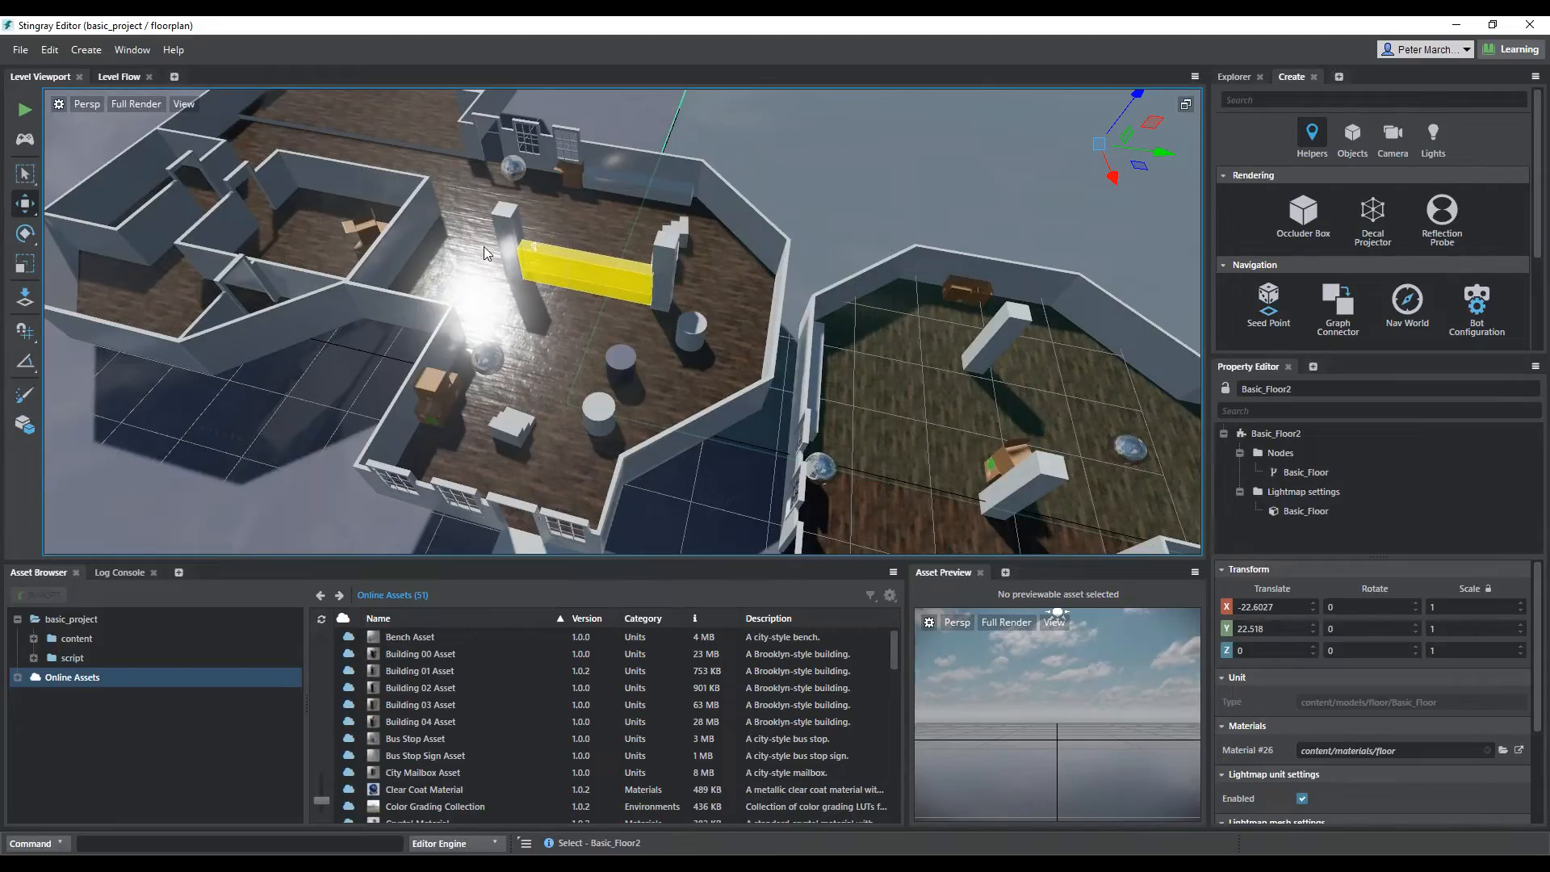
pyautogui.click(120, 77)
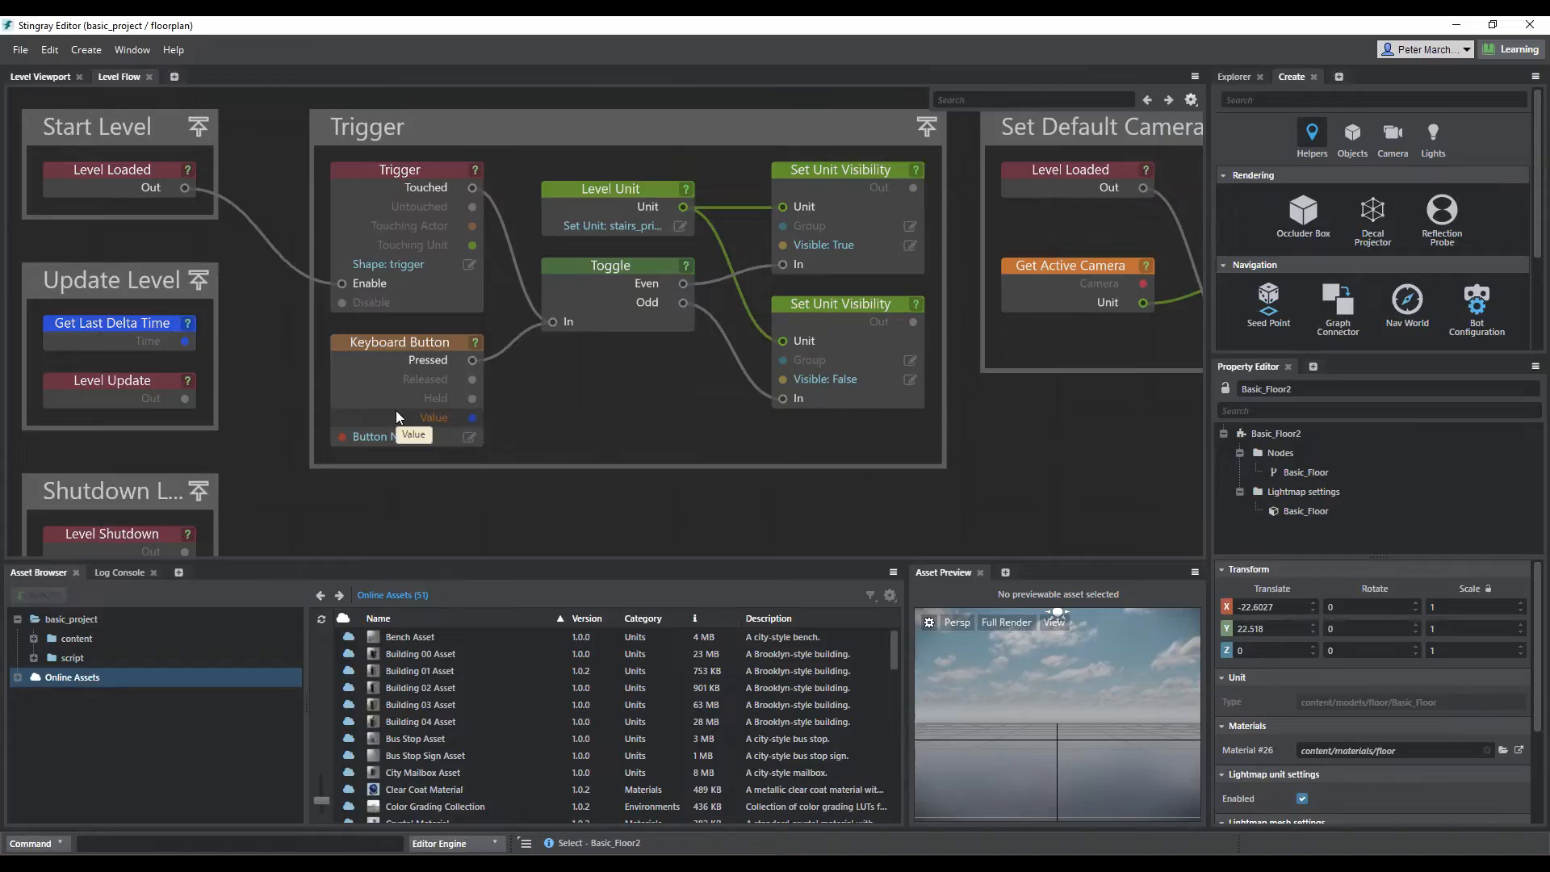
# Examine the camera story nodes and the Visibility Toggle group with its keyboard and Xbox button nodes in the level flow graph
pyautogui.moveTo(991, 425); pyautogui.dragTo(428, 502, button='middle')
pyautogui.moveTo(1058, 518); pyautogui.dragTo(634, 368, button='middle')
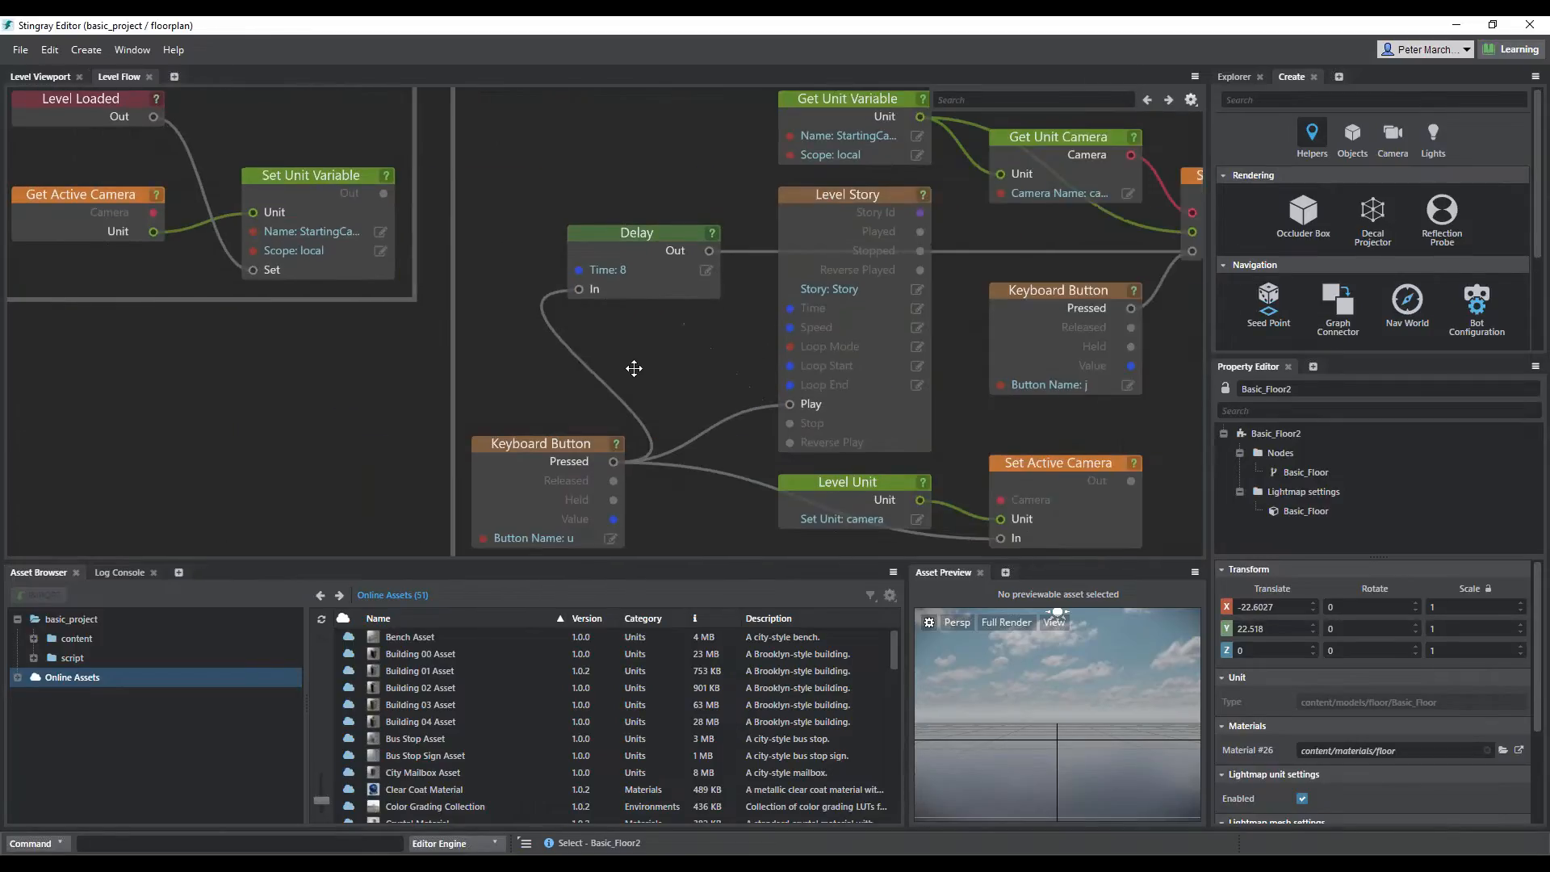
pyautogui.click(578, 544)
pyautogui.scroll(-1, 694, 218)
pyautogui.moveTo(686, 212); pyautogui.dragTo(1195, 556, button='middle')
pyautogui.moveTo(625, 255); pyautogui.dragTo(772, 418, button='middle')
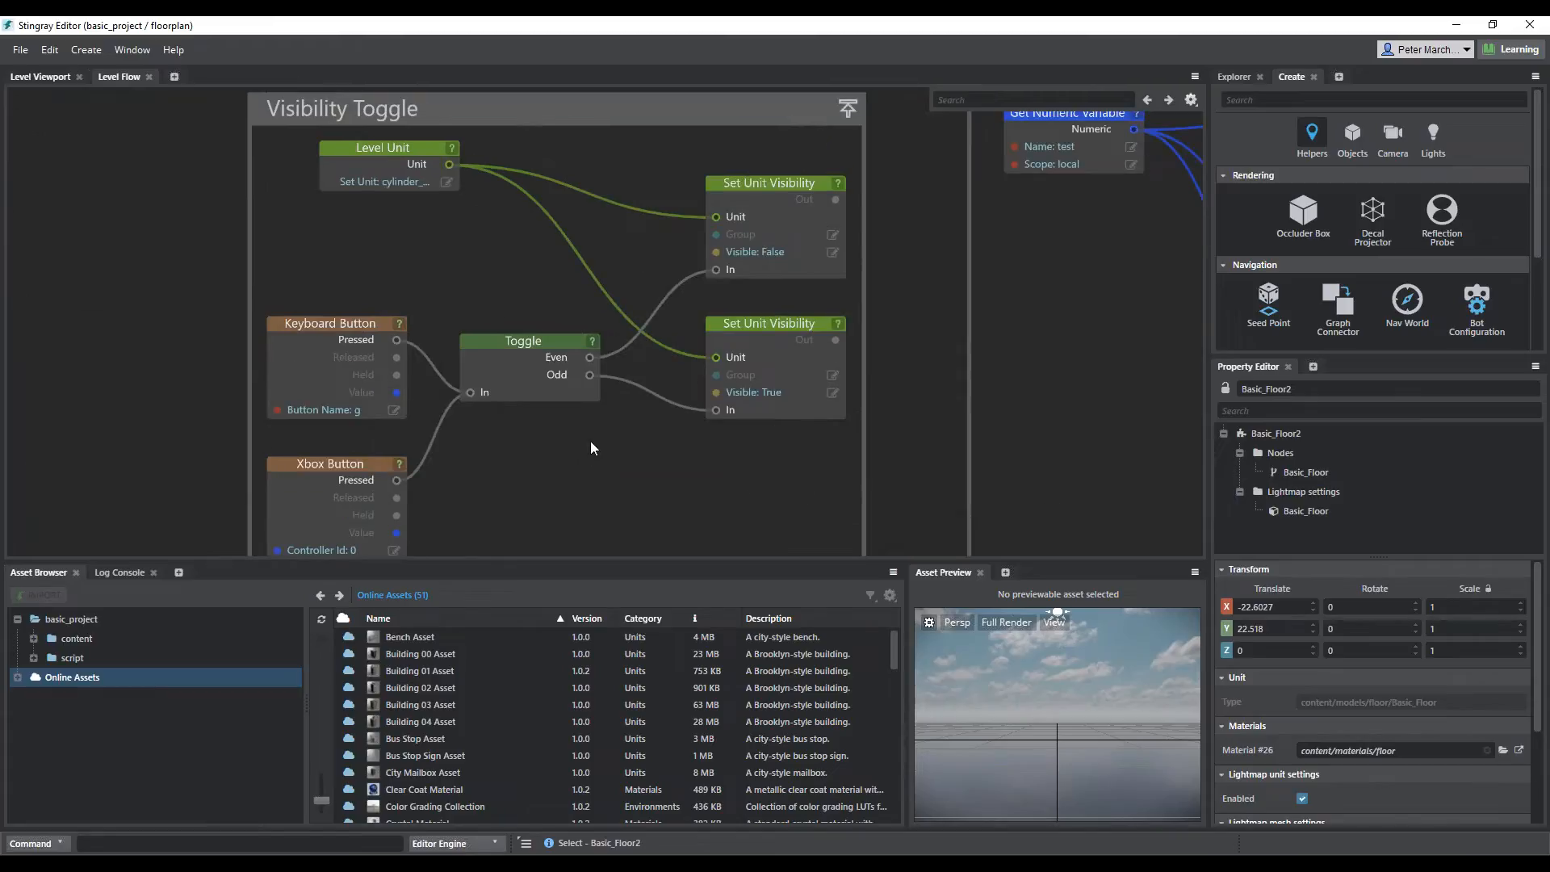
pyautogui.click(354, 471)
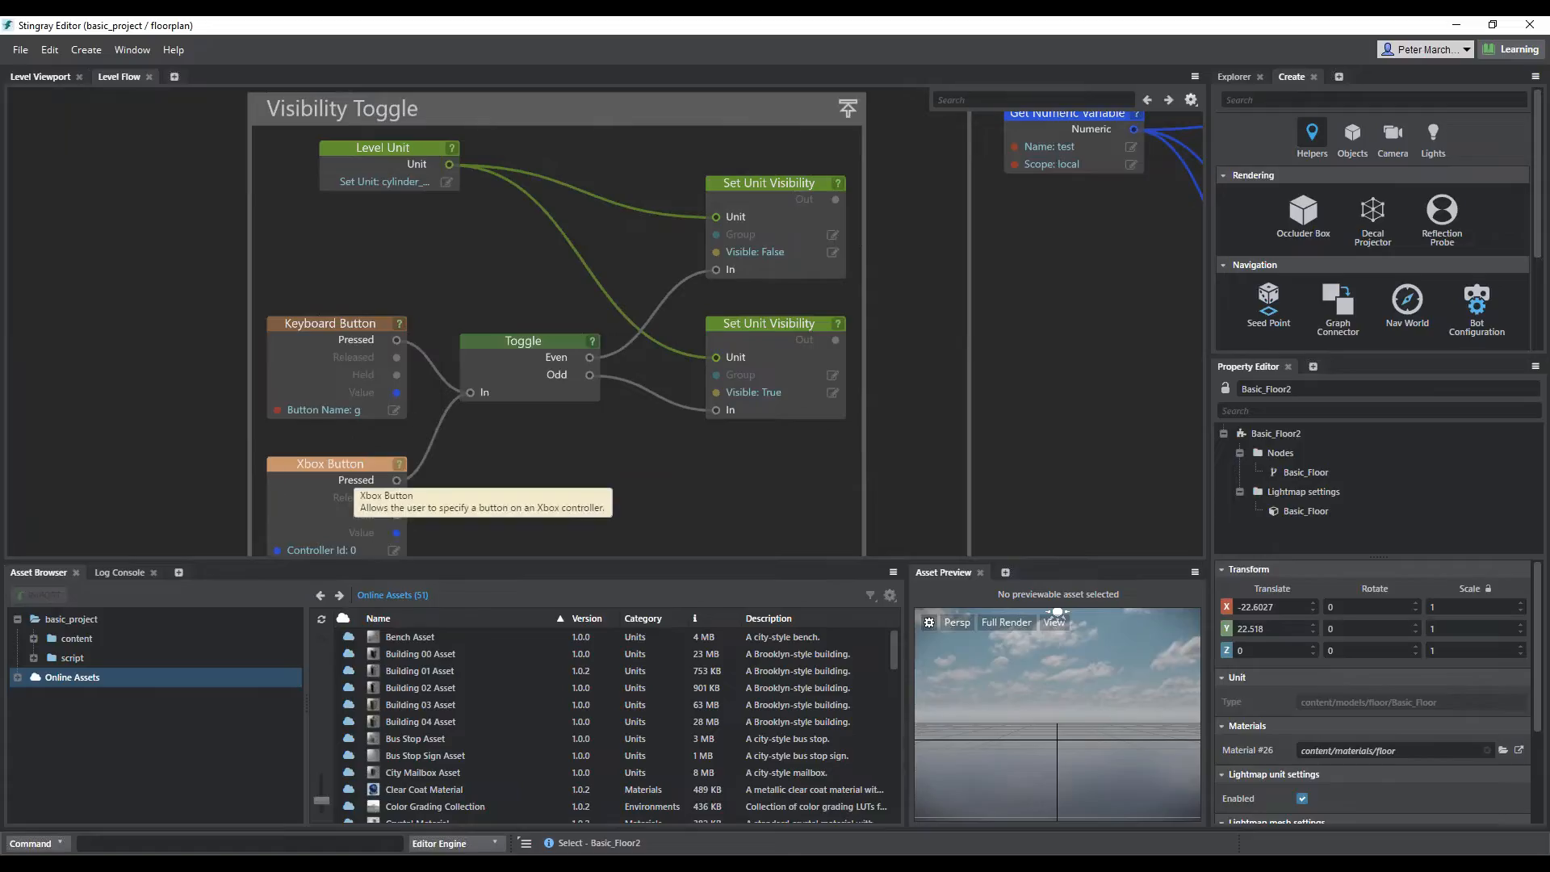
# Examine the flow nodes that switch the cylinder's material between blue, red and yellow with a numeric variable
pyautogui.moveTo(916, 475); pyautogui.dragTo(407, 501, button='middle')
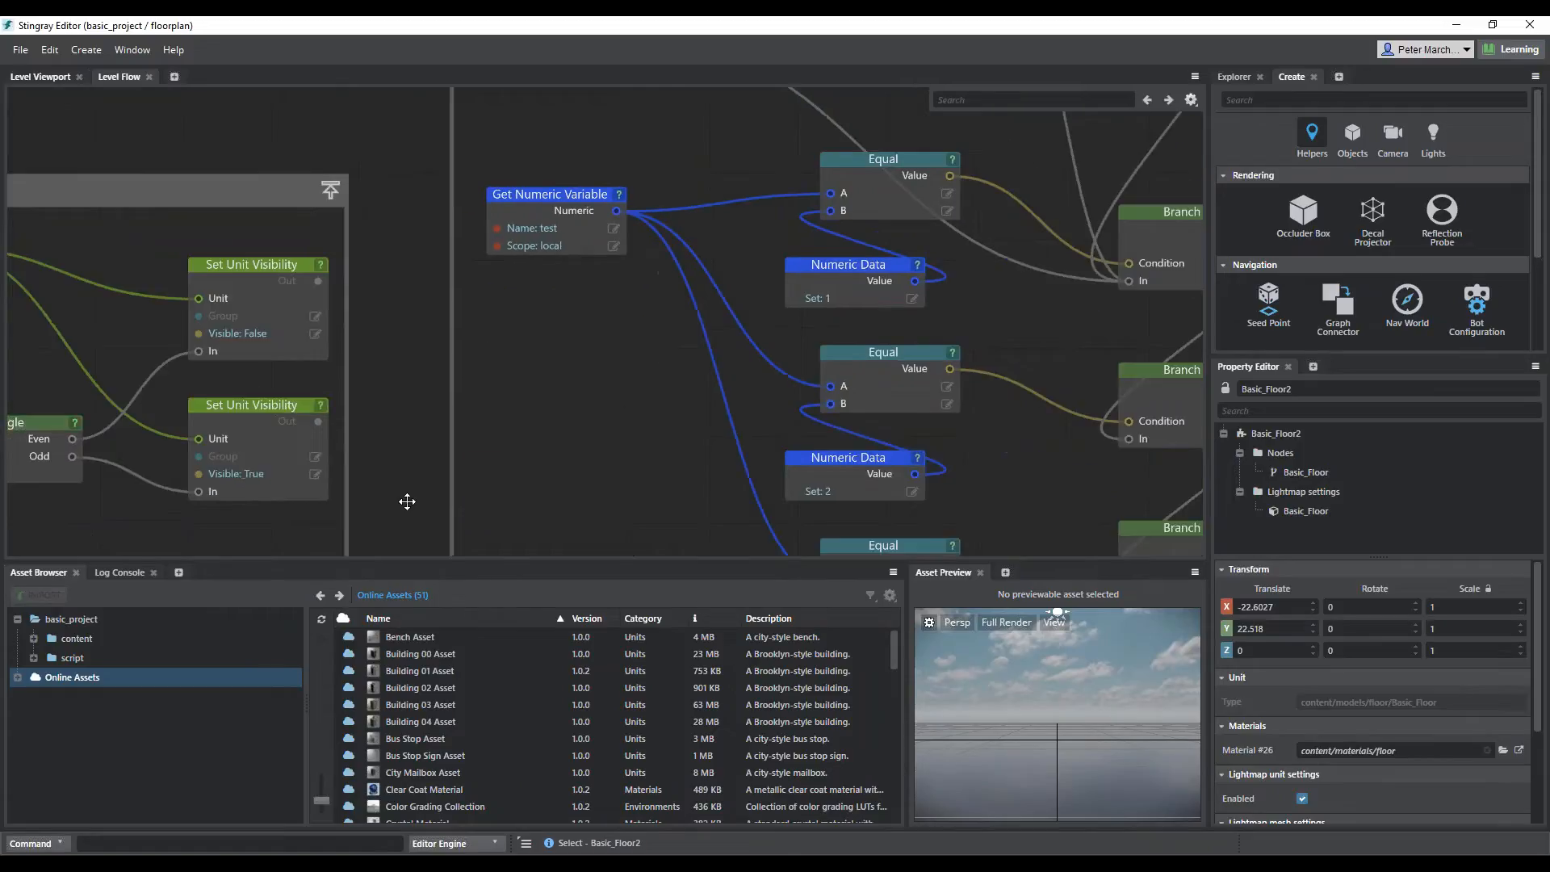
pyautogui.scroll(-3, 407, 501)
pyautogui.moveTo(1048, 247); pyautogui.dragTo(782, 307, button='middle')
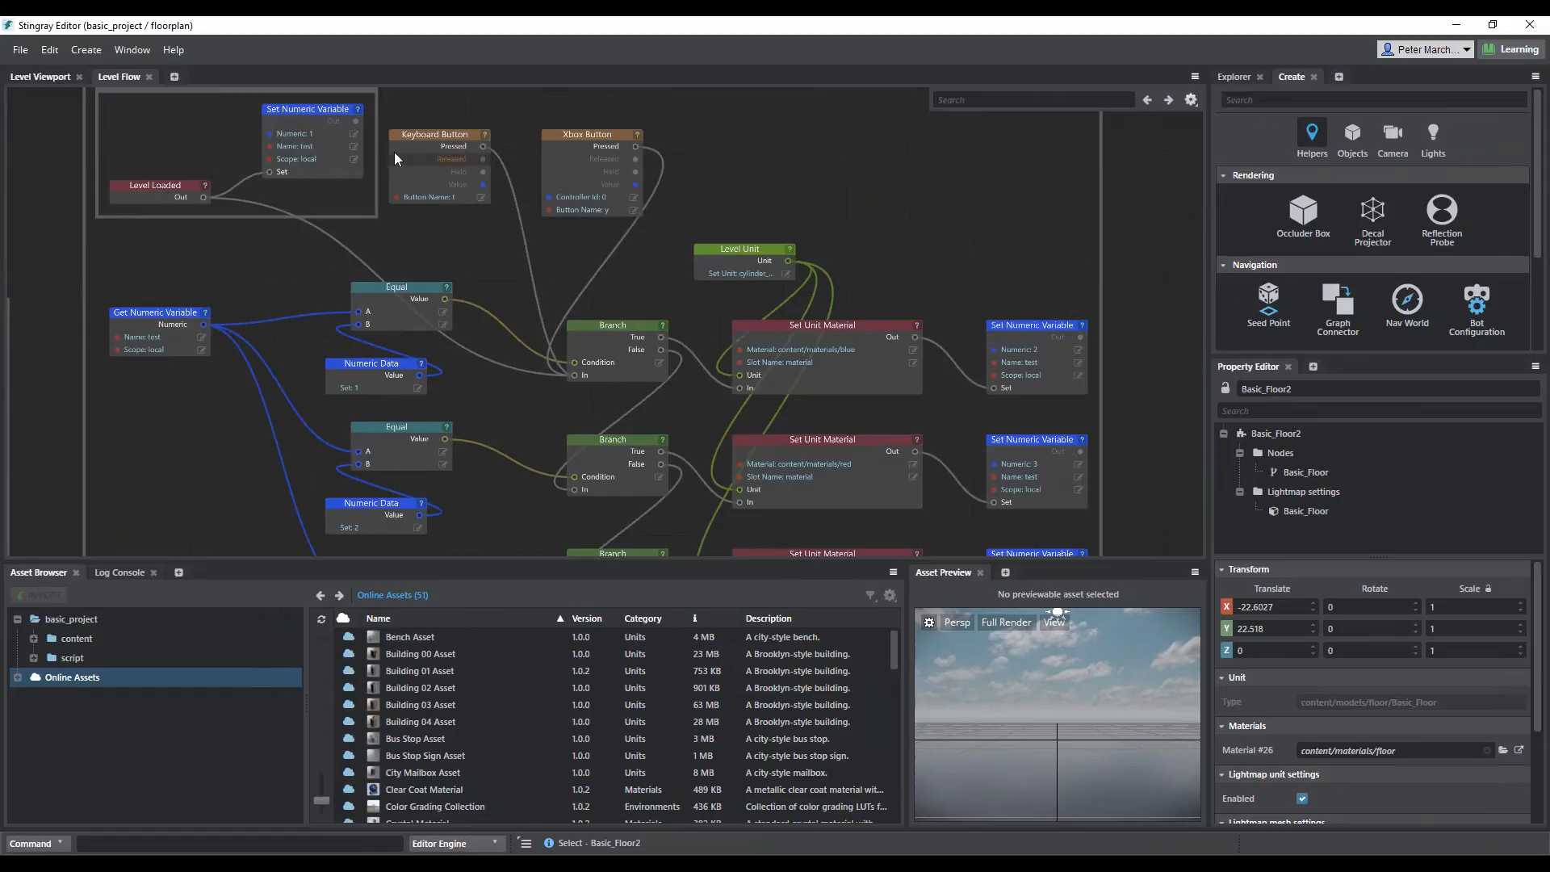
pyautogui.click(438, 200)
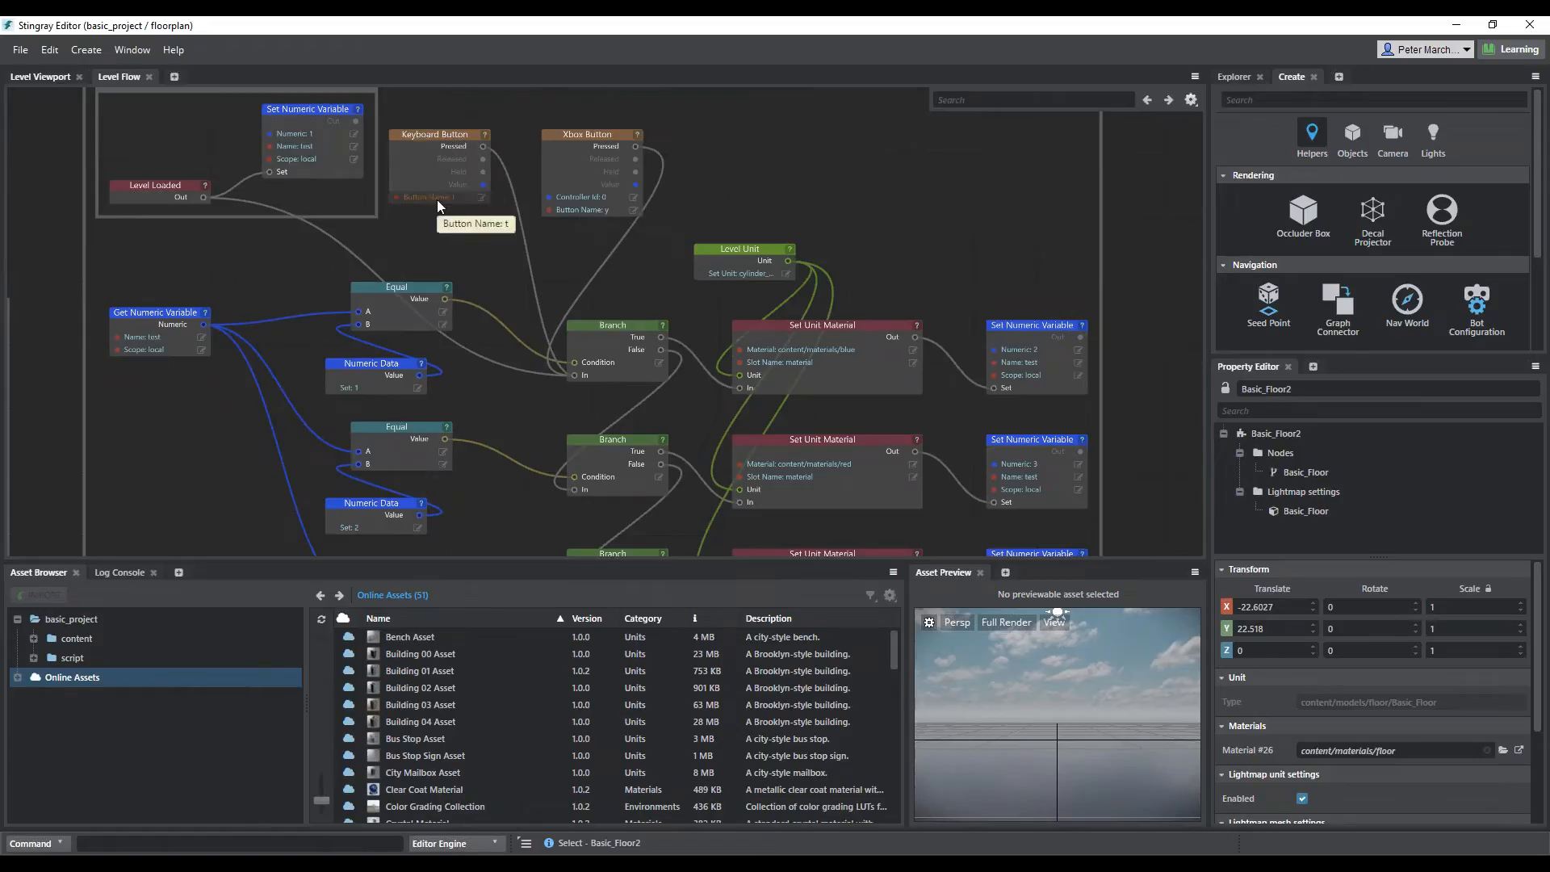
pyautogui.moveTo(739, 472); pyautogui.dragTo(725, 390, button='middle')
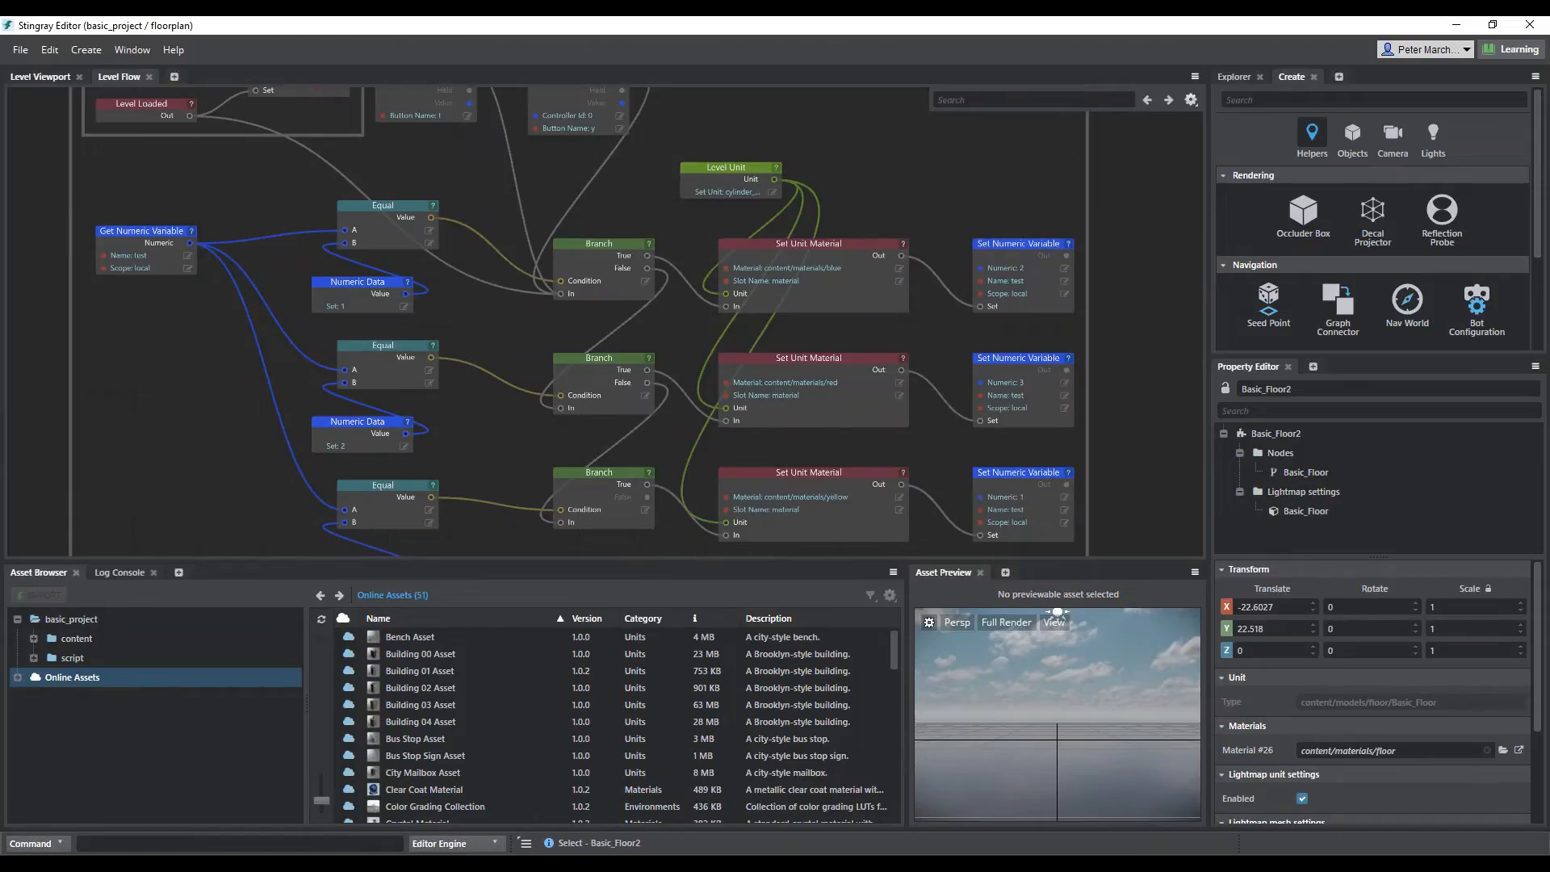
pyautogui.scroll(-1, 851, 242)
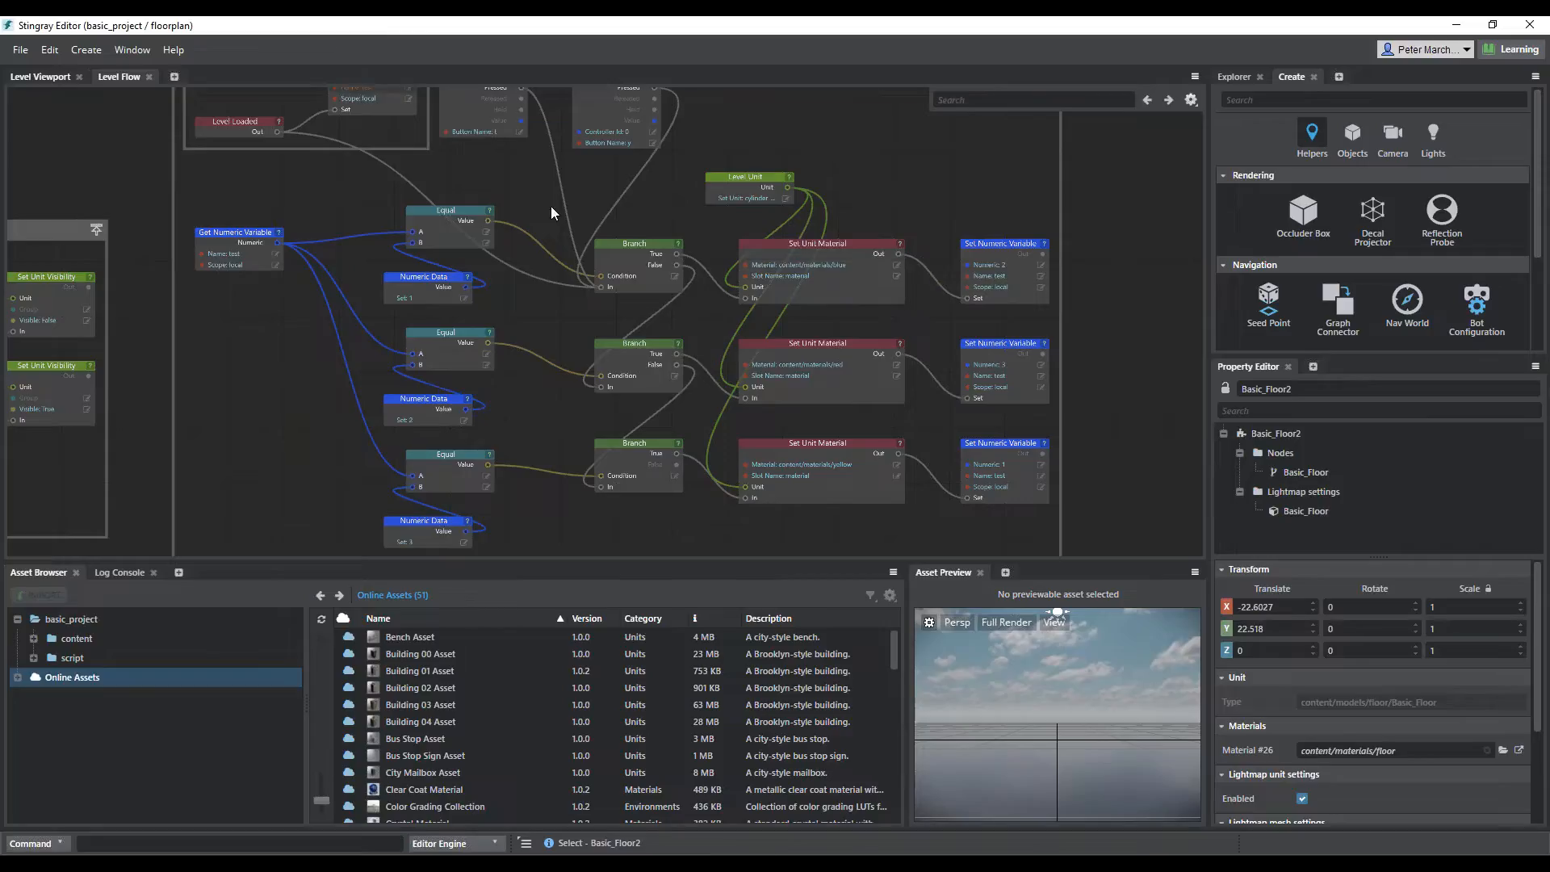
pyautogui.click(467, 344)
pyautogui.moveTo(343, 200); pyautogui.dragTo(952, 311, button='middle')
pyautogui.scroll(-2, 953, 310)
# Return to the level viewport, run a test of the floorplan level, move the camera towards the stairs and switch to walking mode
pyautogui.click(64, 76)
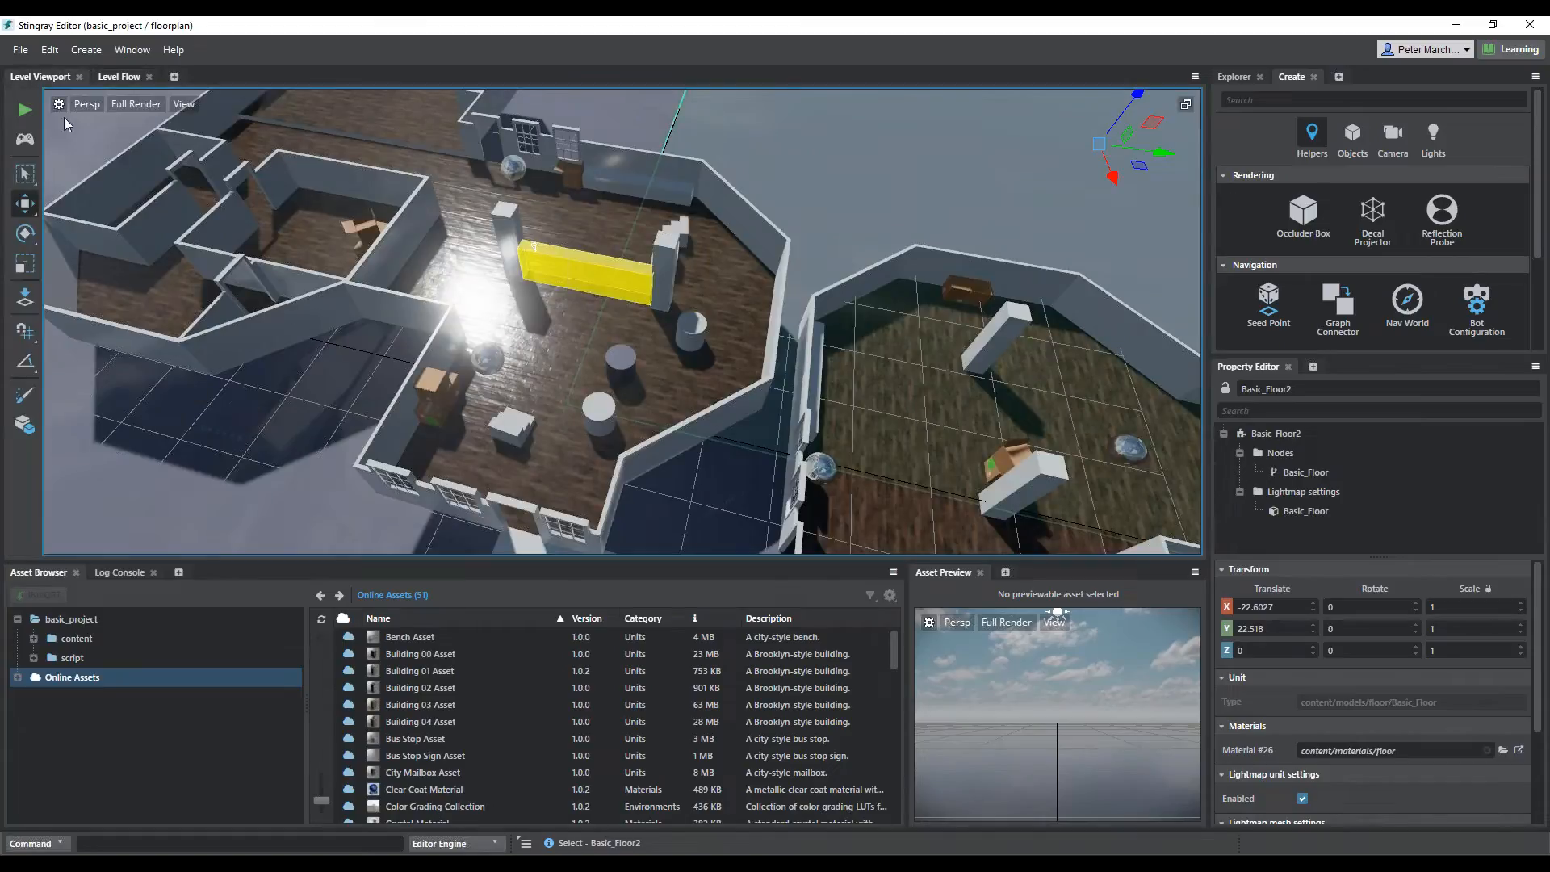
pyautogui.click(22, 111)
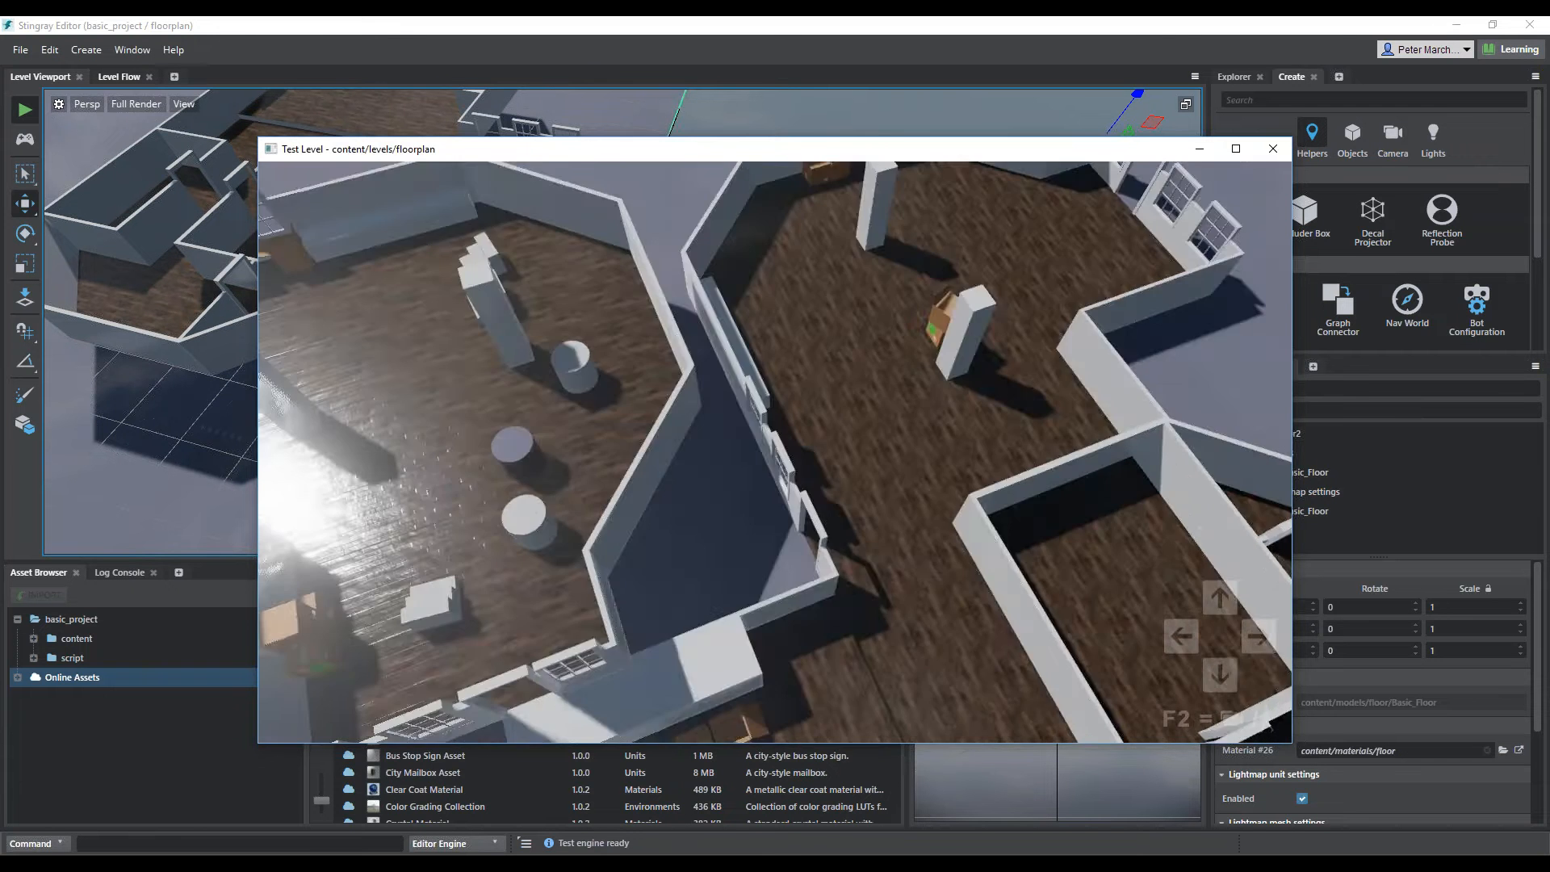
pyautogui.press('a')
pyautogui.press('w')
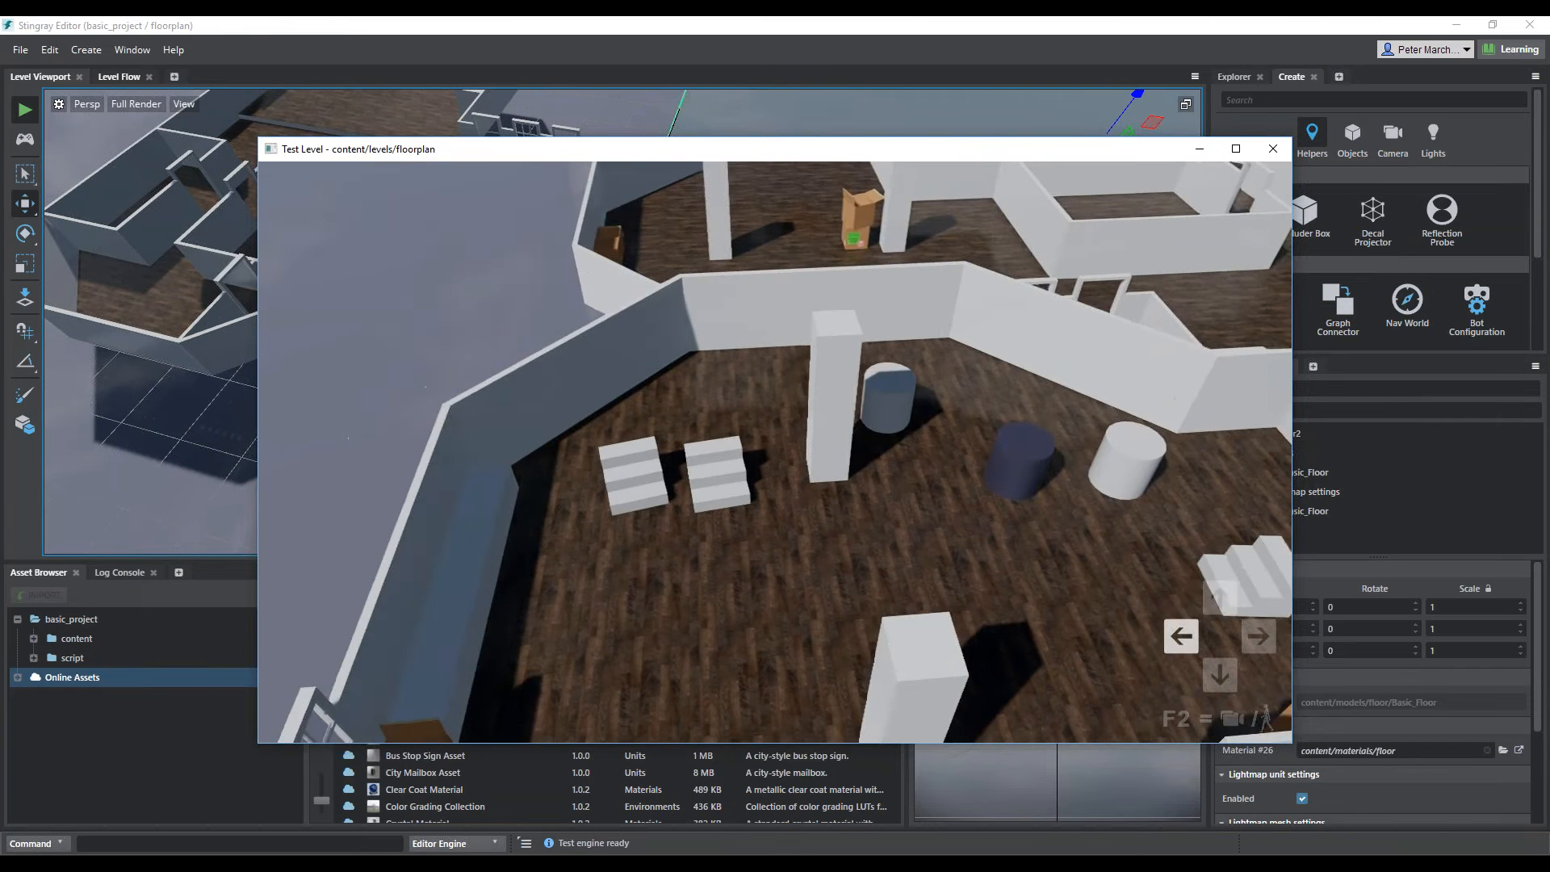
pyautogui.press('F2')
# Walk back and forth through the trigger area near the stairs to toggle the second staircase's visibility
pyautogui.press('a')
pyautogui.press('d')
pyautogui.press('a')
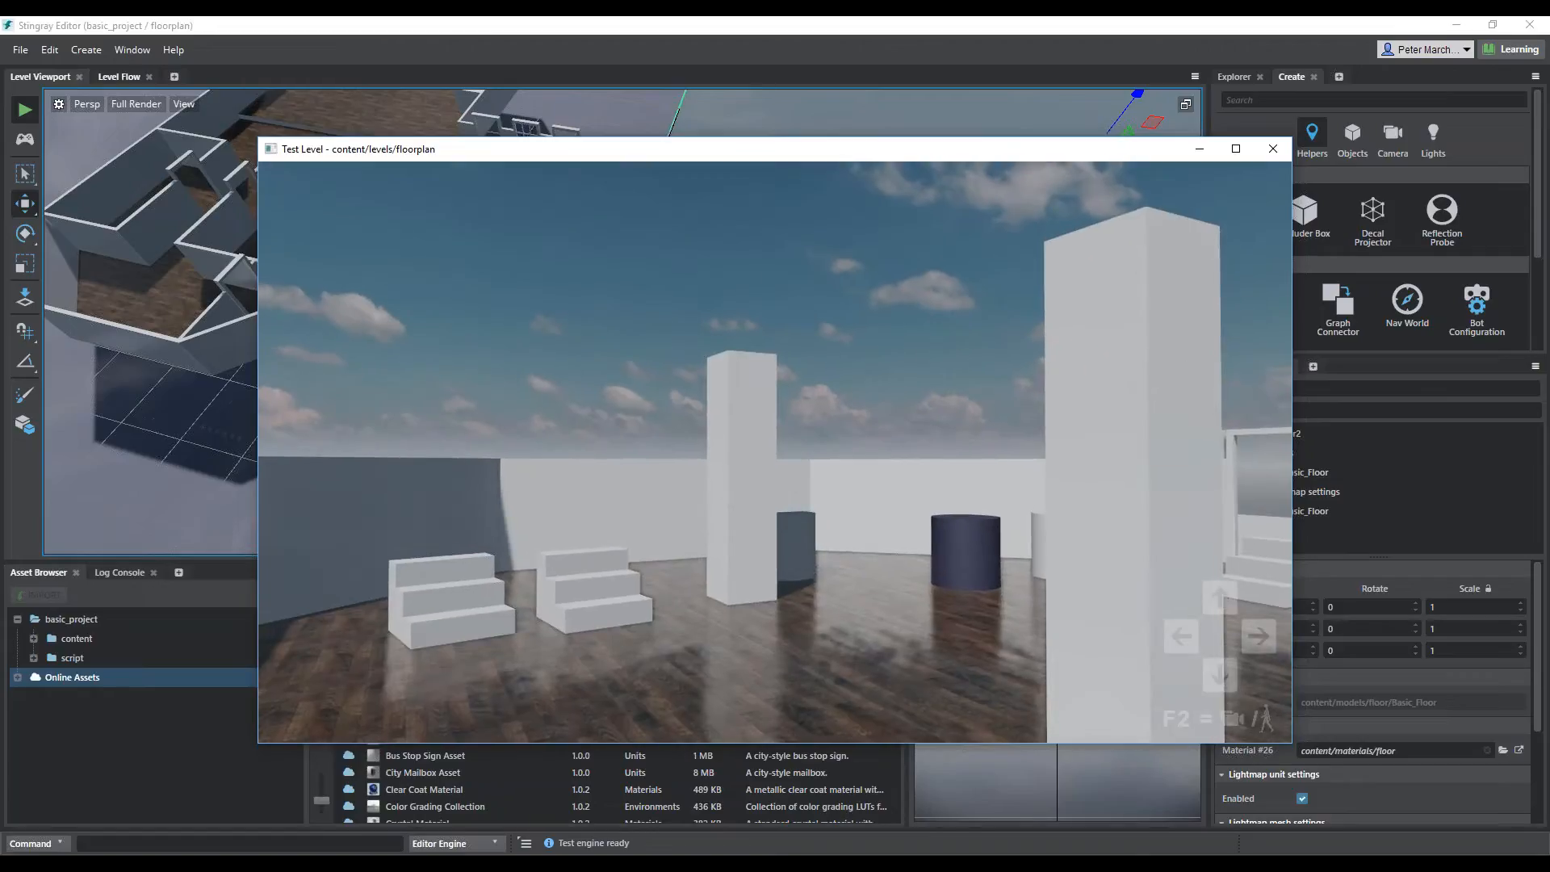
pyautogui.press('d')
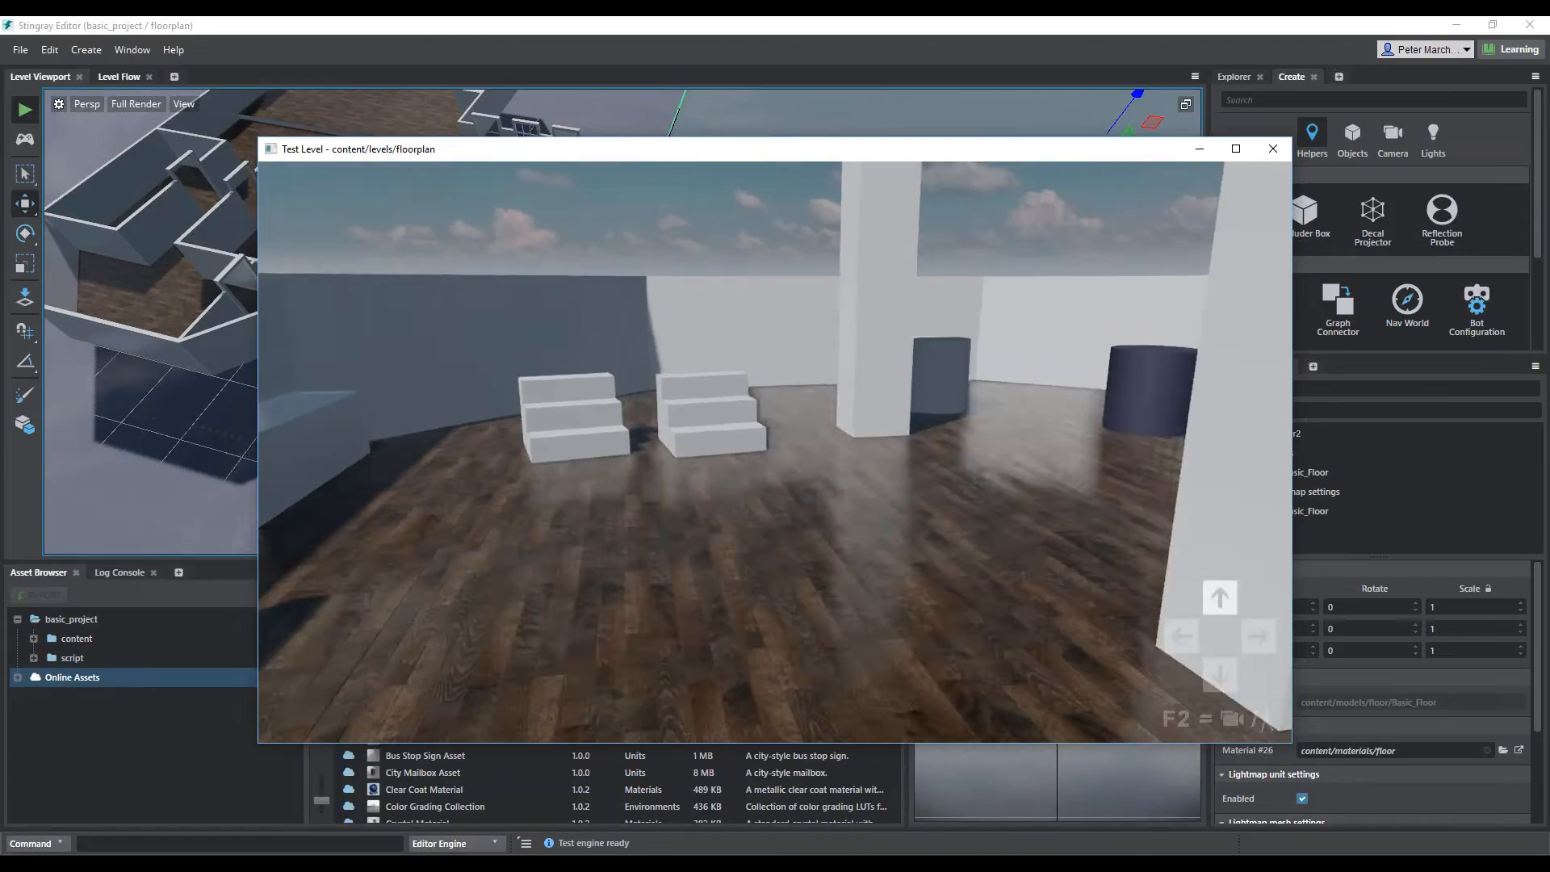
pyautogui.press('w')
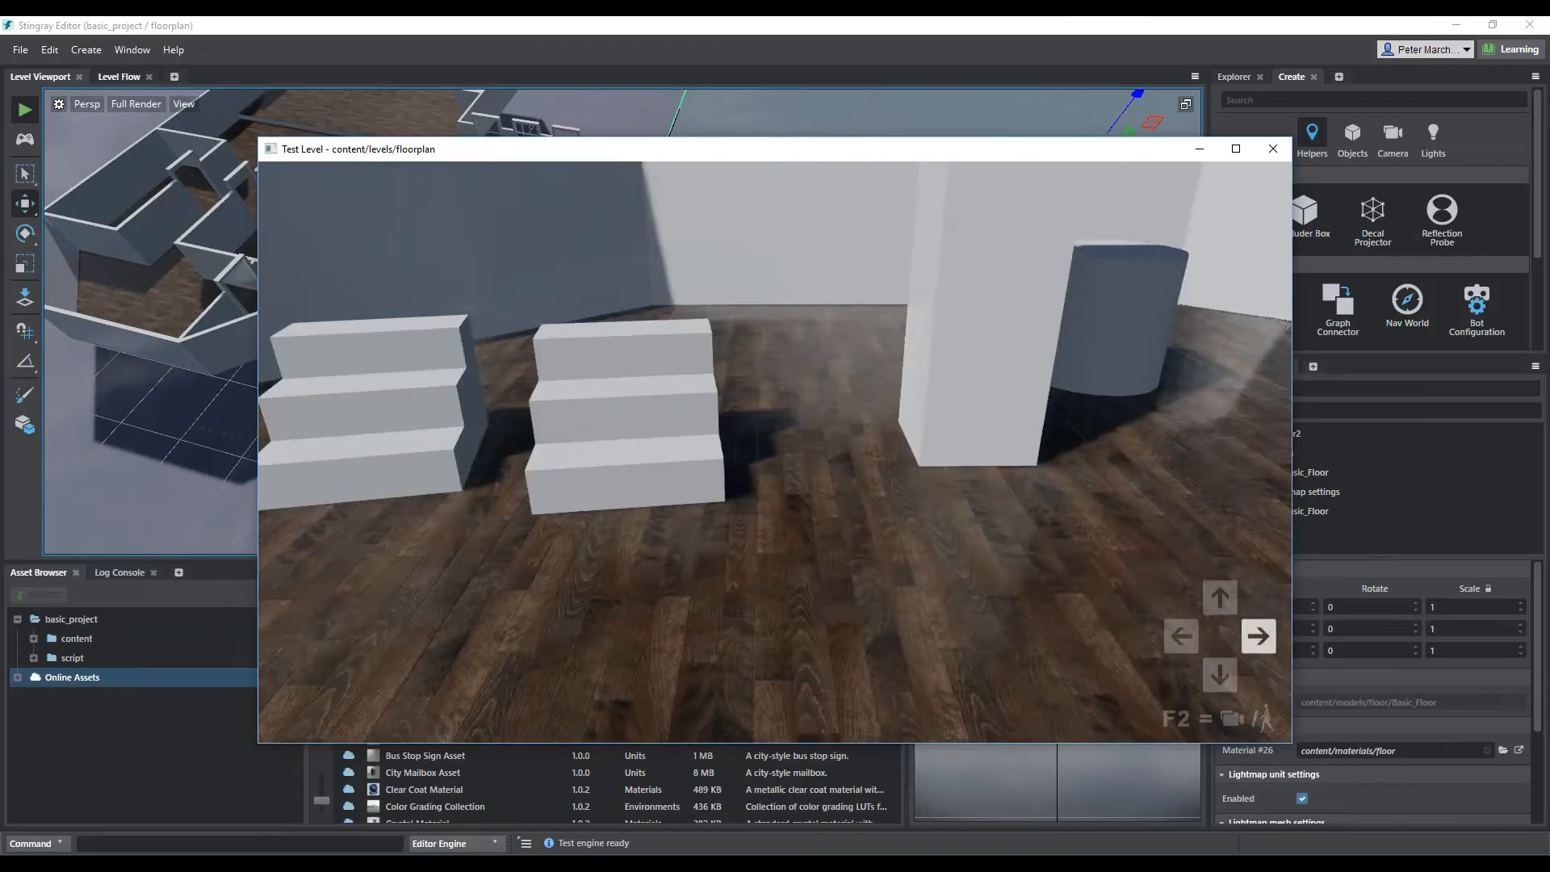
pyautogui.press('d')
pyautogui.press('d')
pyautogui.press('a')
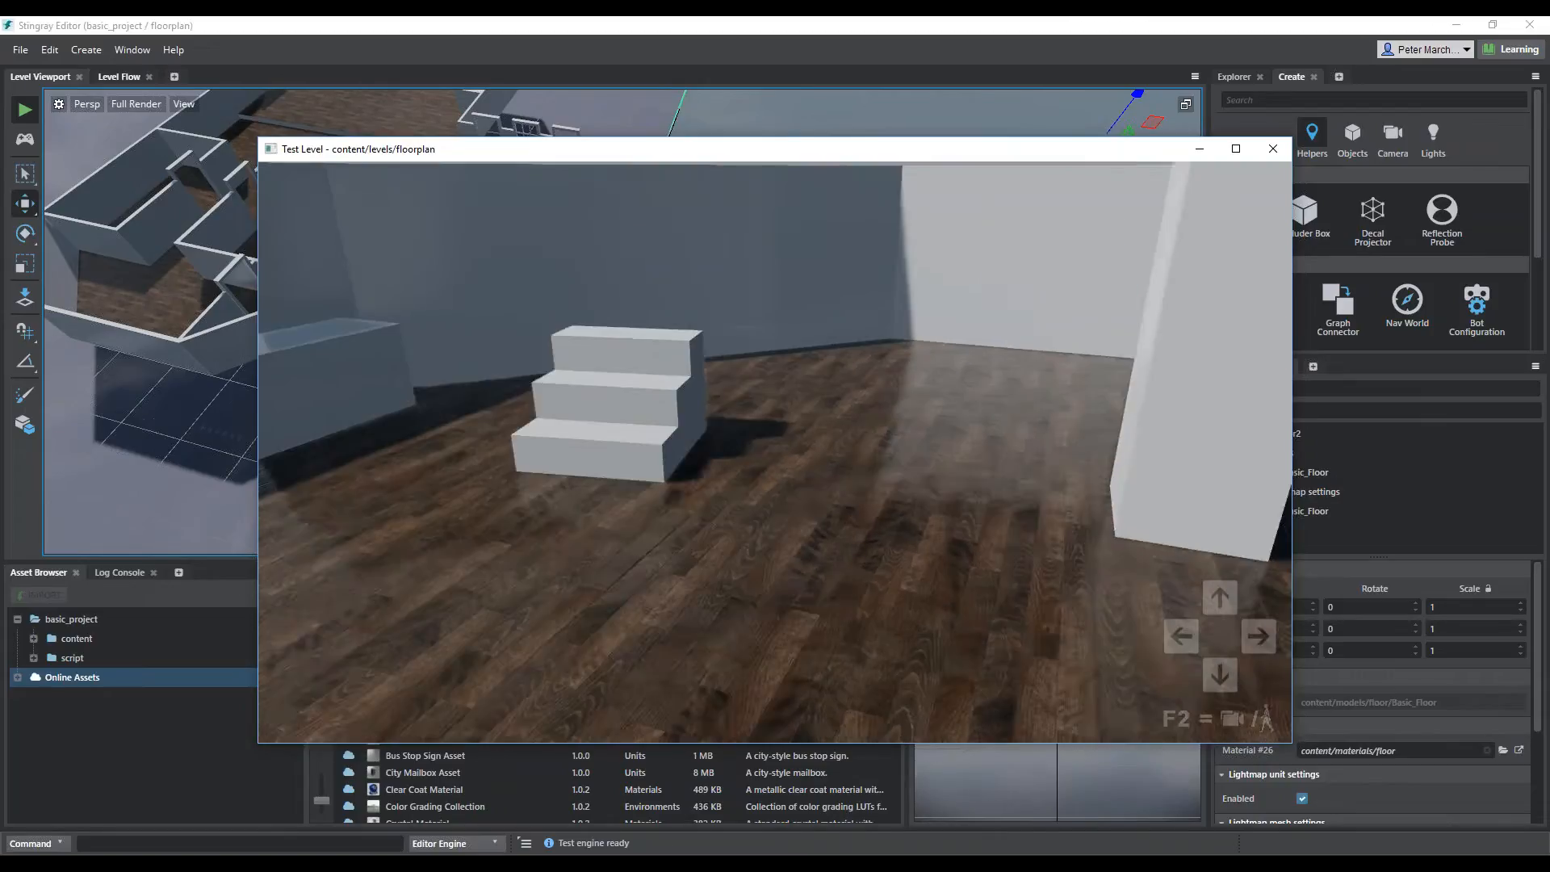
pyautogui.press('d')
pyautogui.press('a')
pyautogui.press('d')
# Turn away from the stairs and face the dark blue cylinder between the grey and white ones
pyautogui.press('Left')
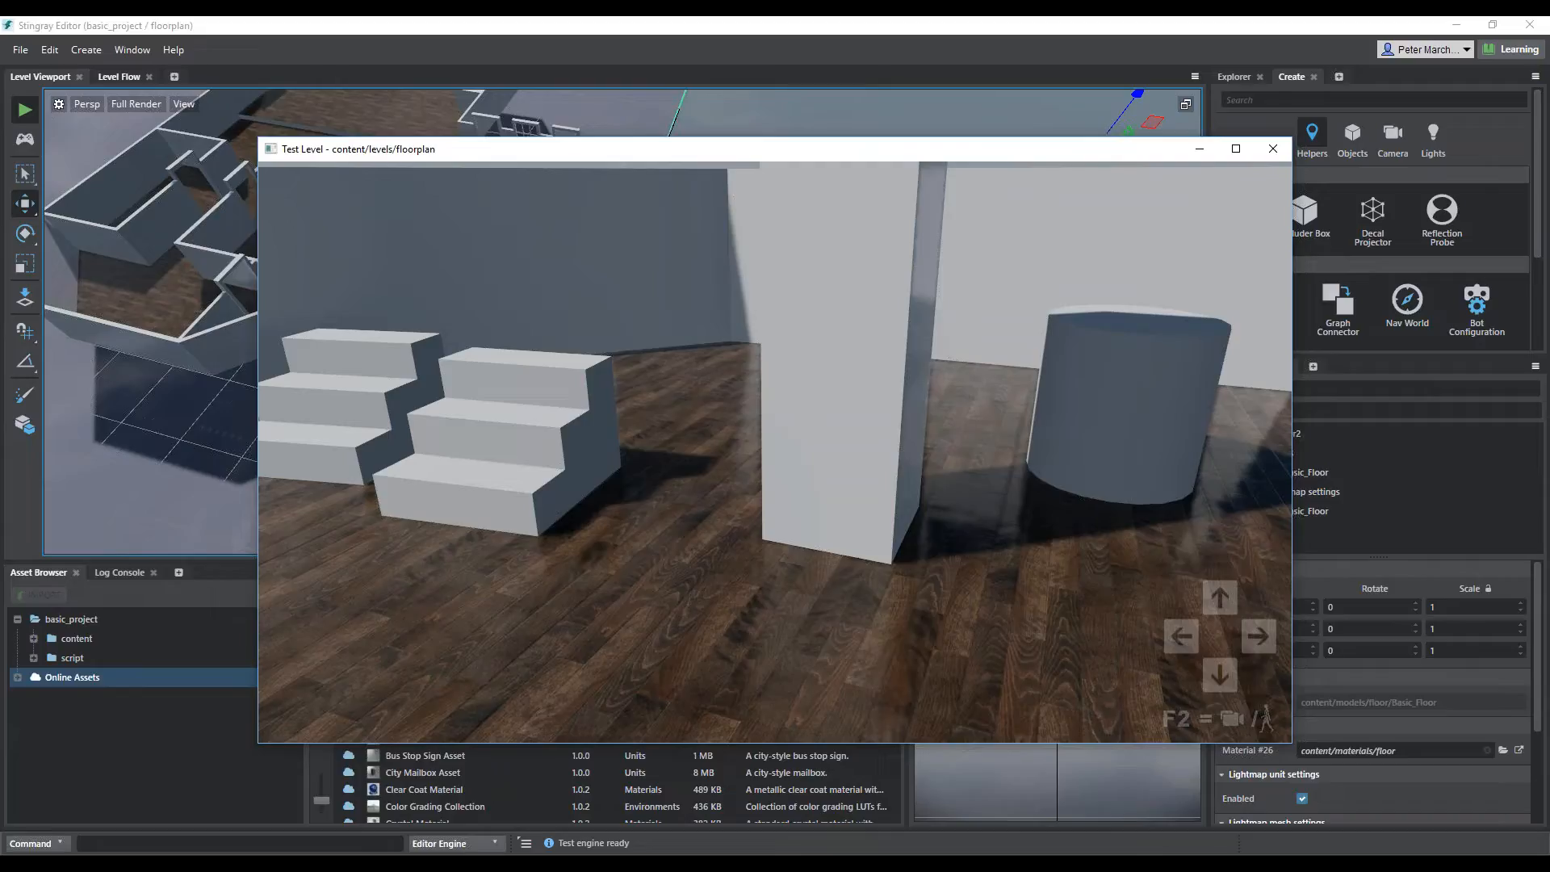
pyautogui.press('space')
pyautogui.press('space')
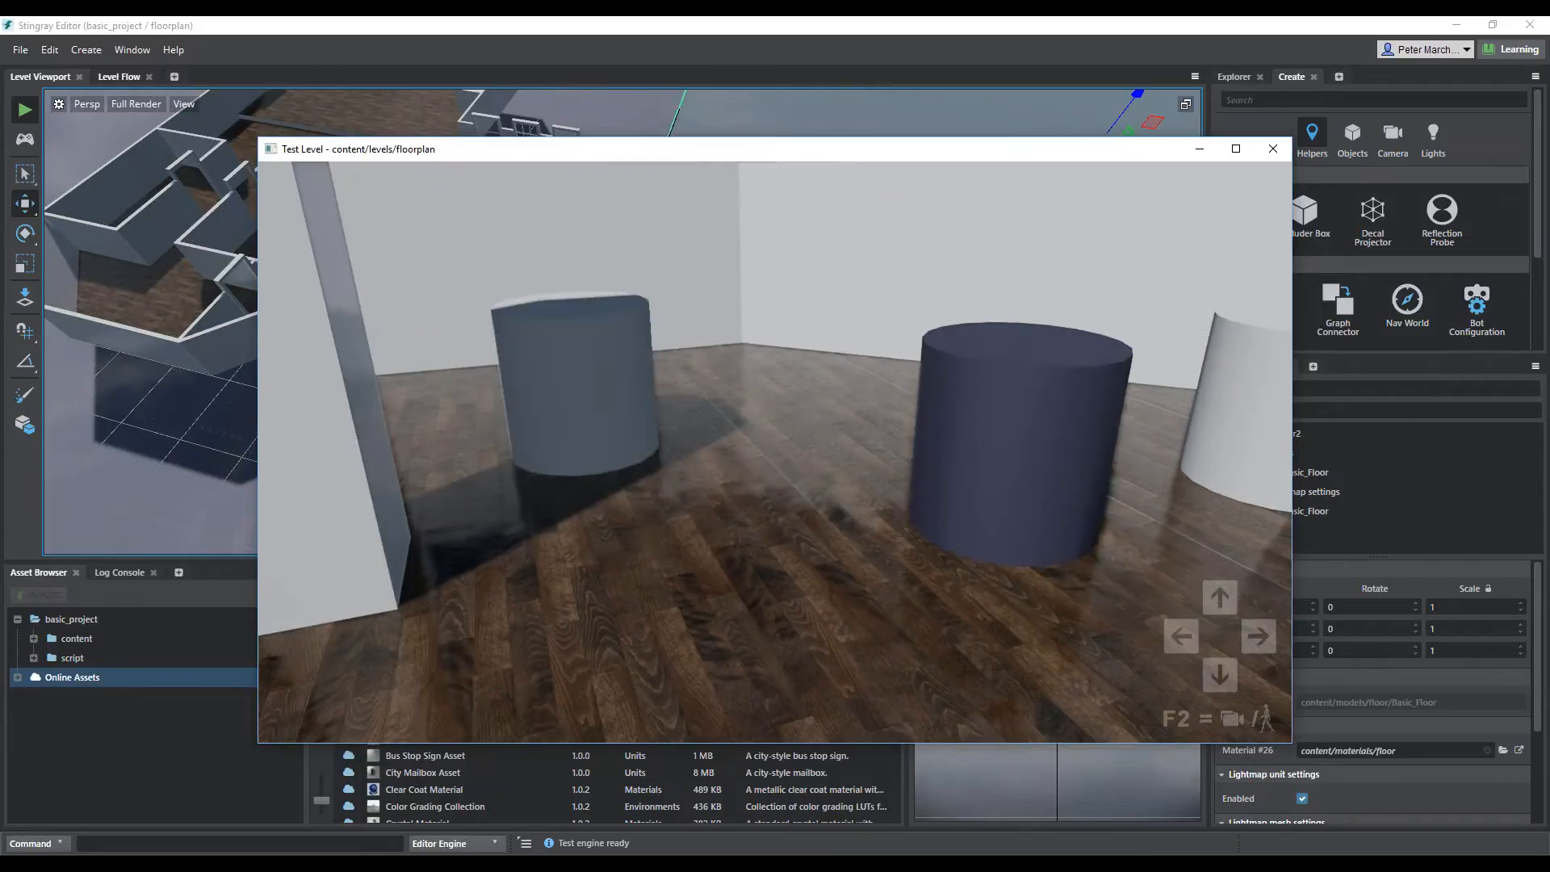
pyautogui.press('space')
pyautogui.press('space')
pyautogui.press('space')
pyautogui.press('space')
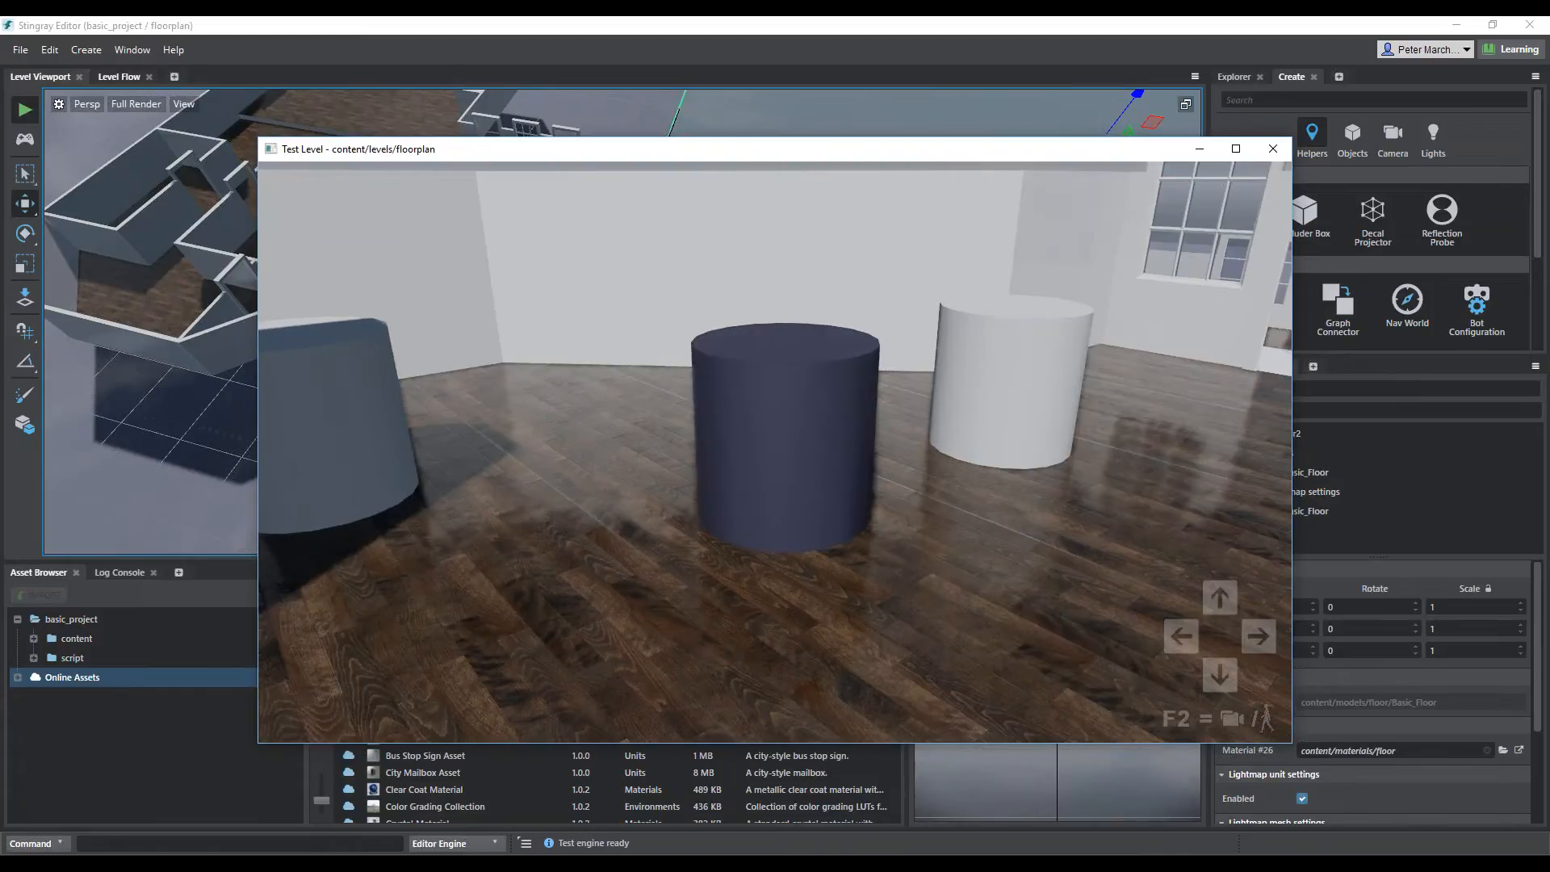
# Cycle the middle cylinder's material through yellow, blue and red, and end the level test
pyautogui.press('space')
pyautogui.press('space')
pyautogui.press('space')
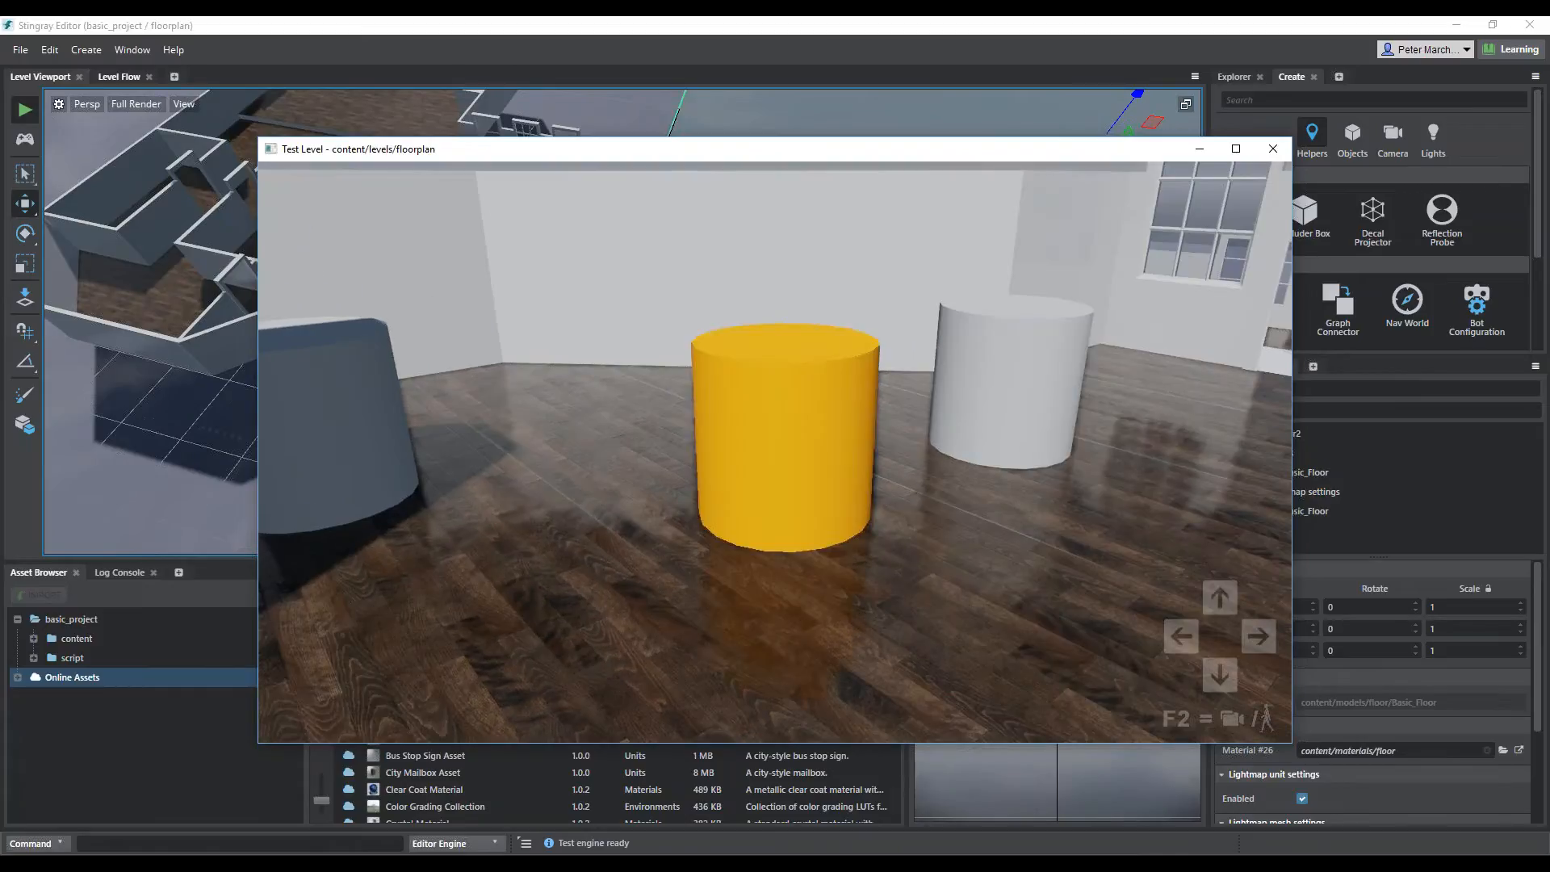
pyautogui.press('space')
pyautogui.press('space')
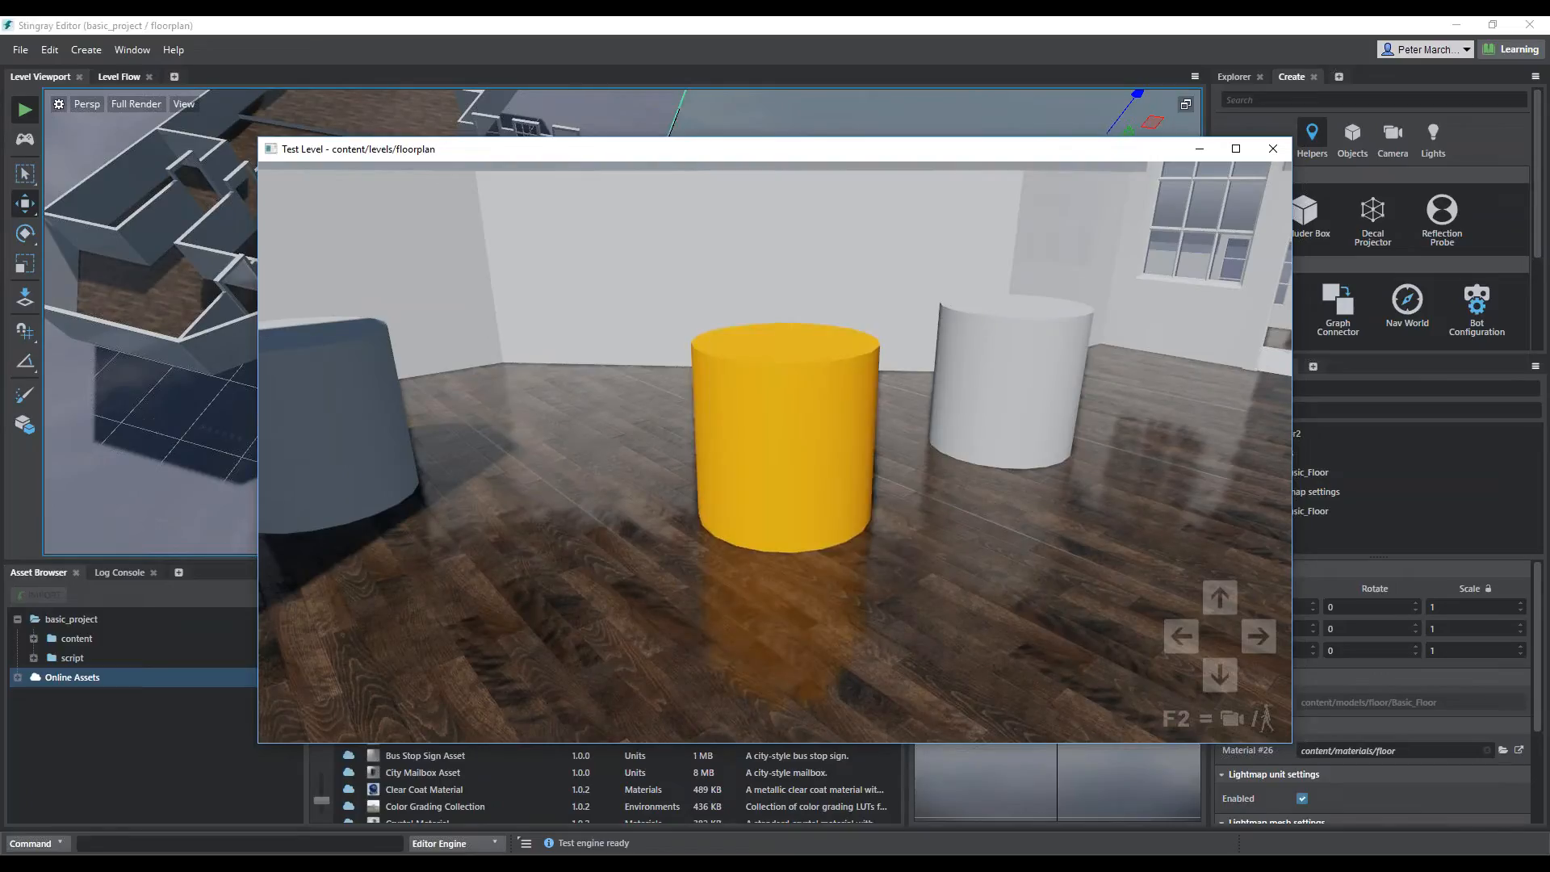
pyautogui.press('space')
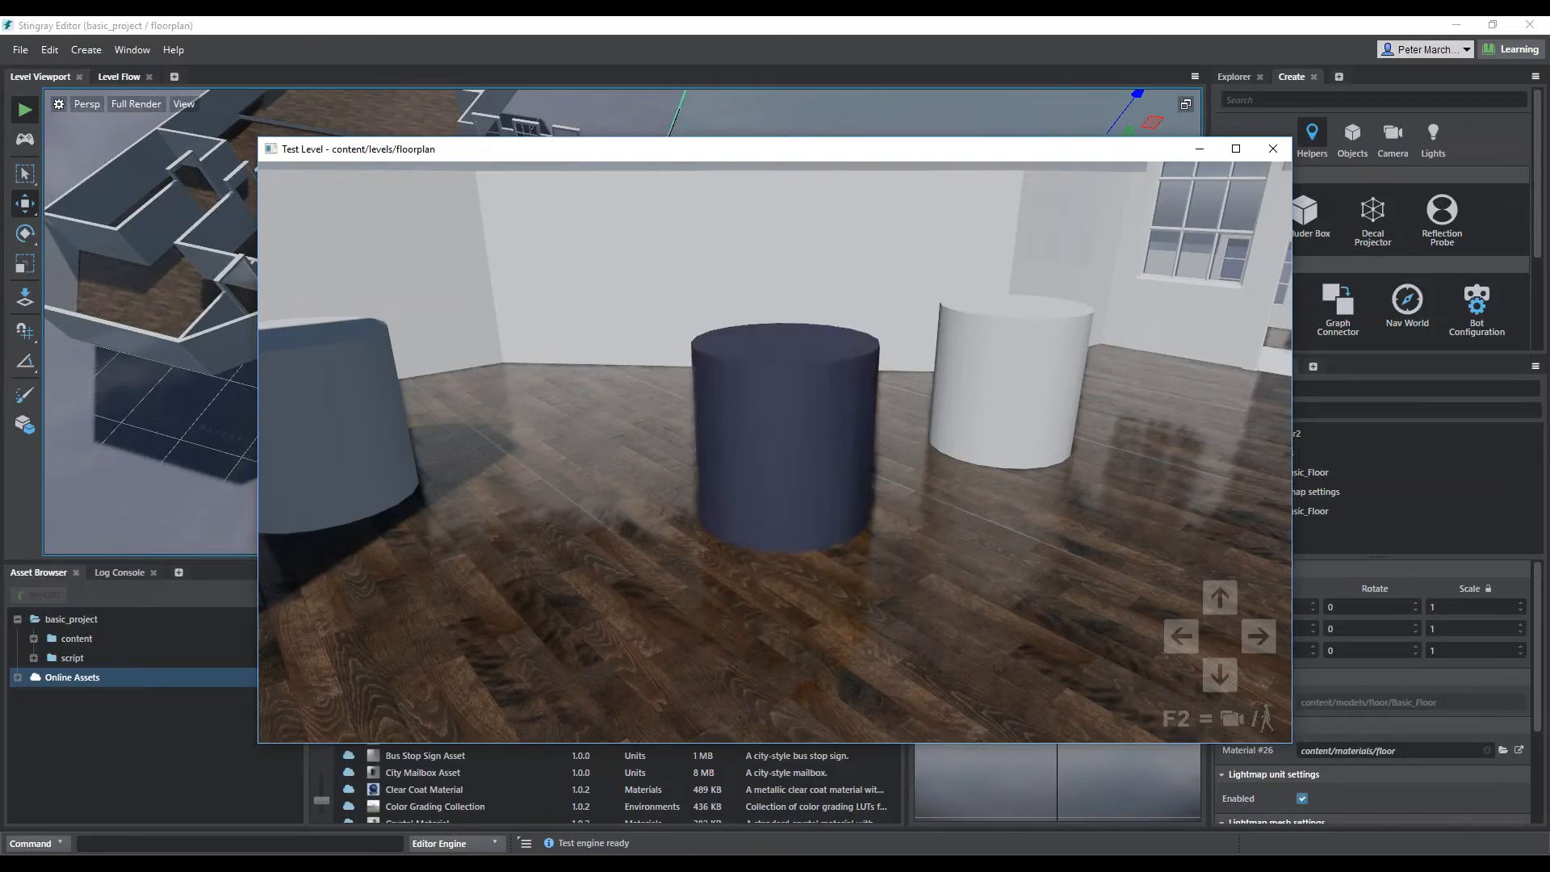
pyautogui.press('space')
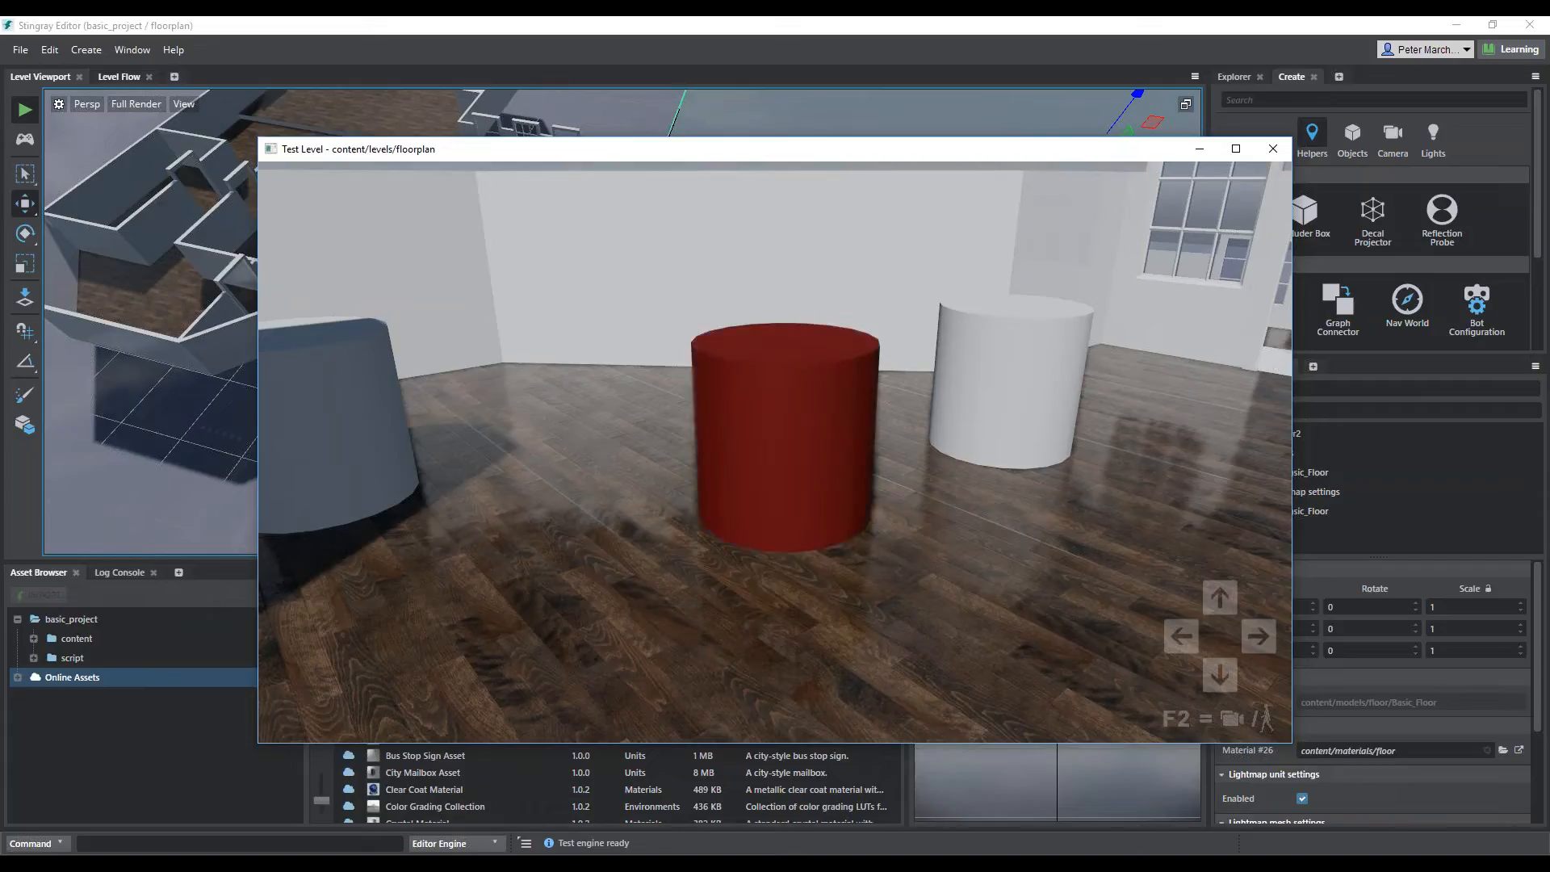
pyautogui.press('space')
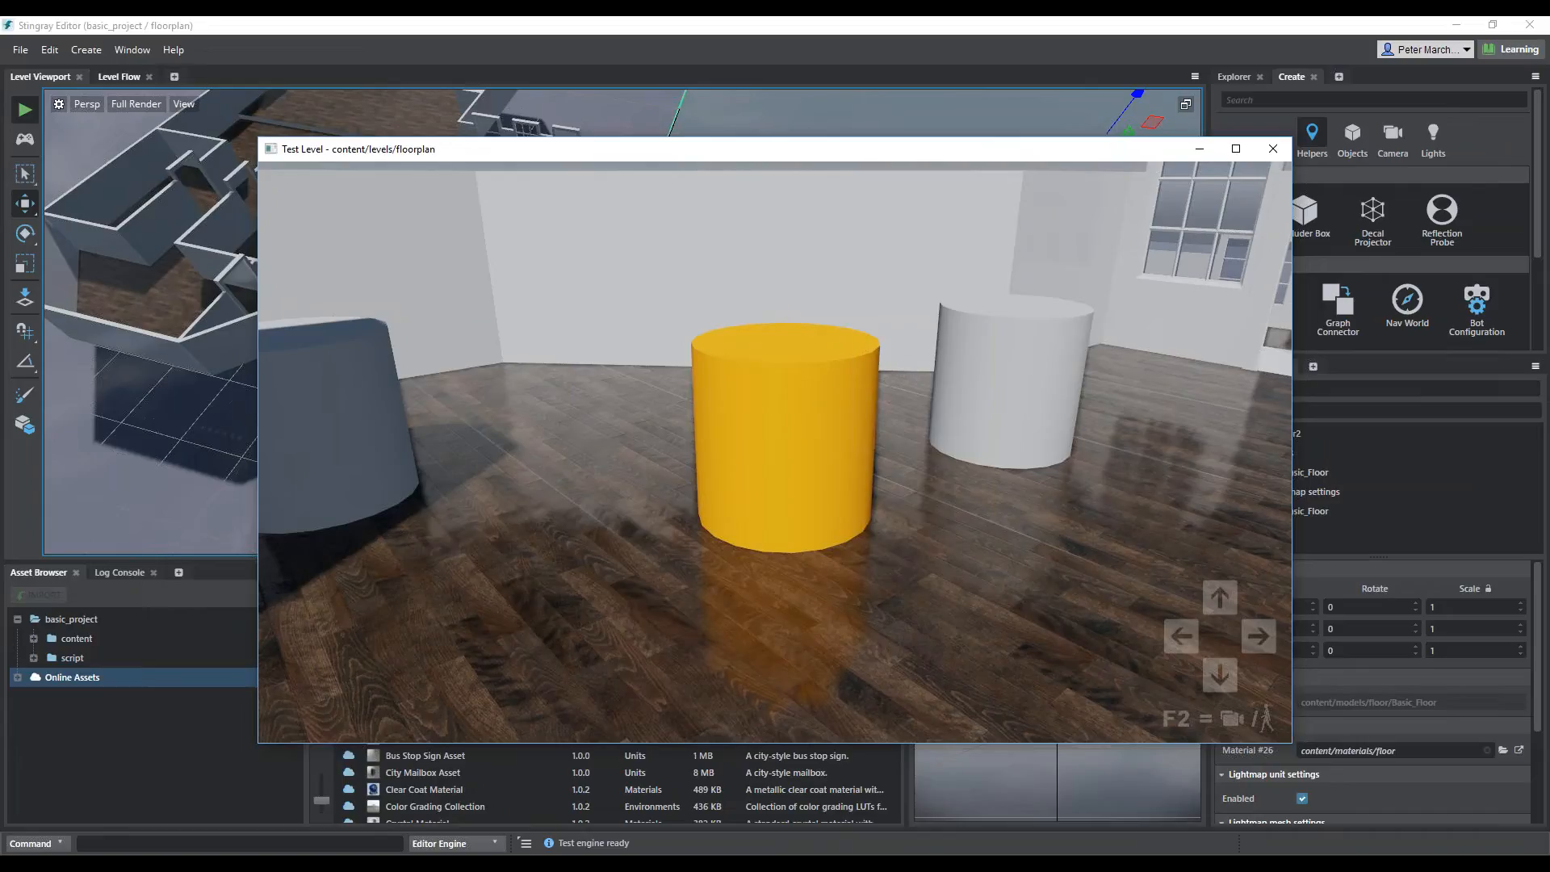
pyautogui.press('Escape')
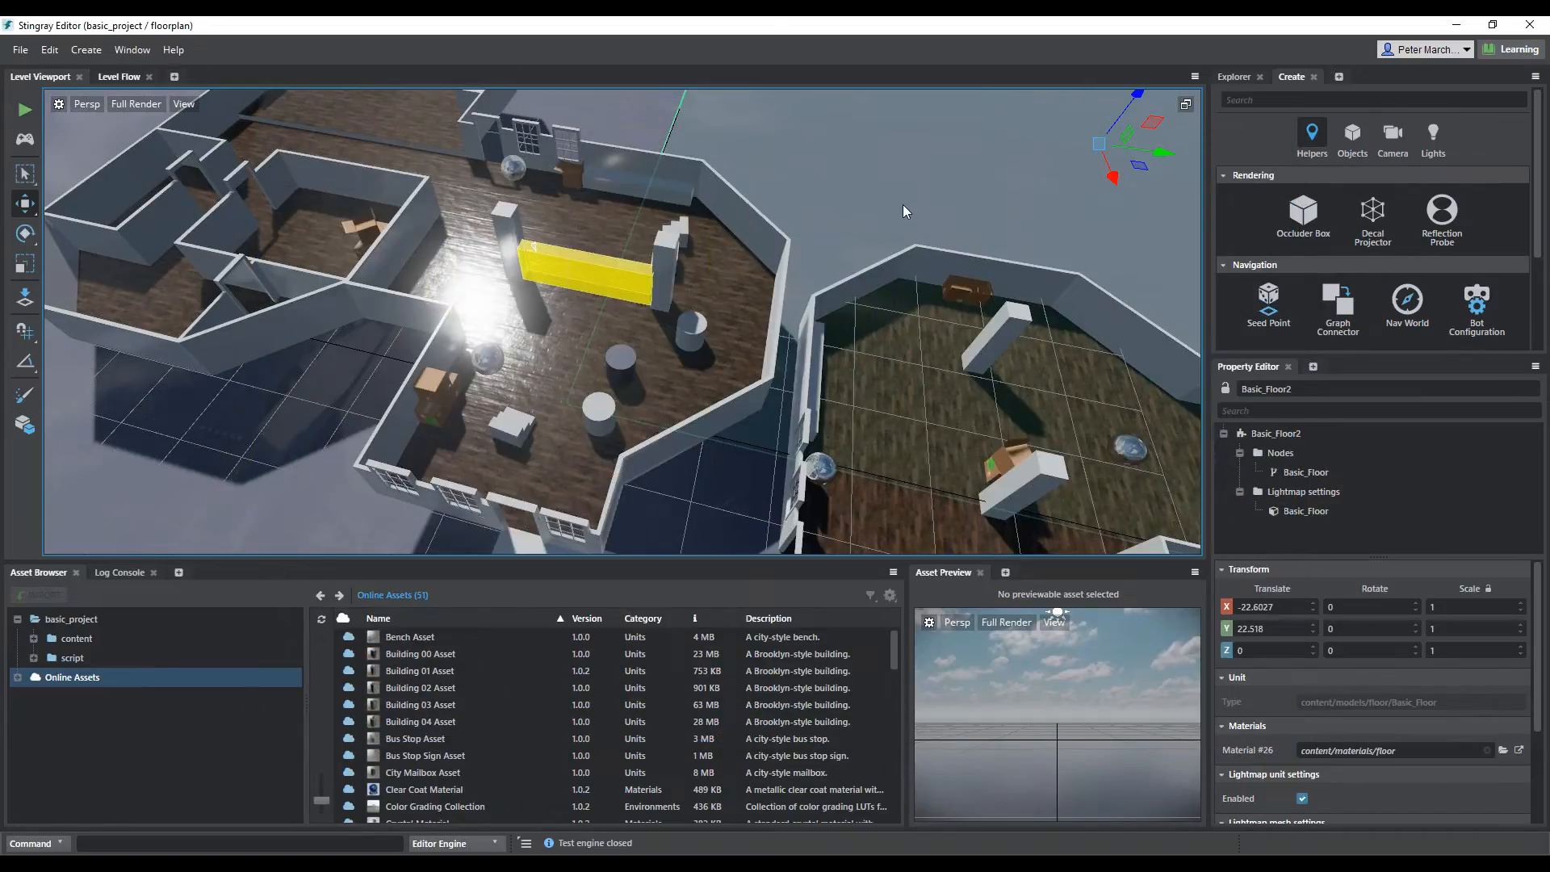
# Add a Deployer panel beside the Create panel and bring the whole floor plan into view
pyautogui.click(1338, 77)
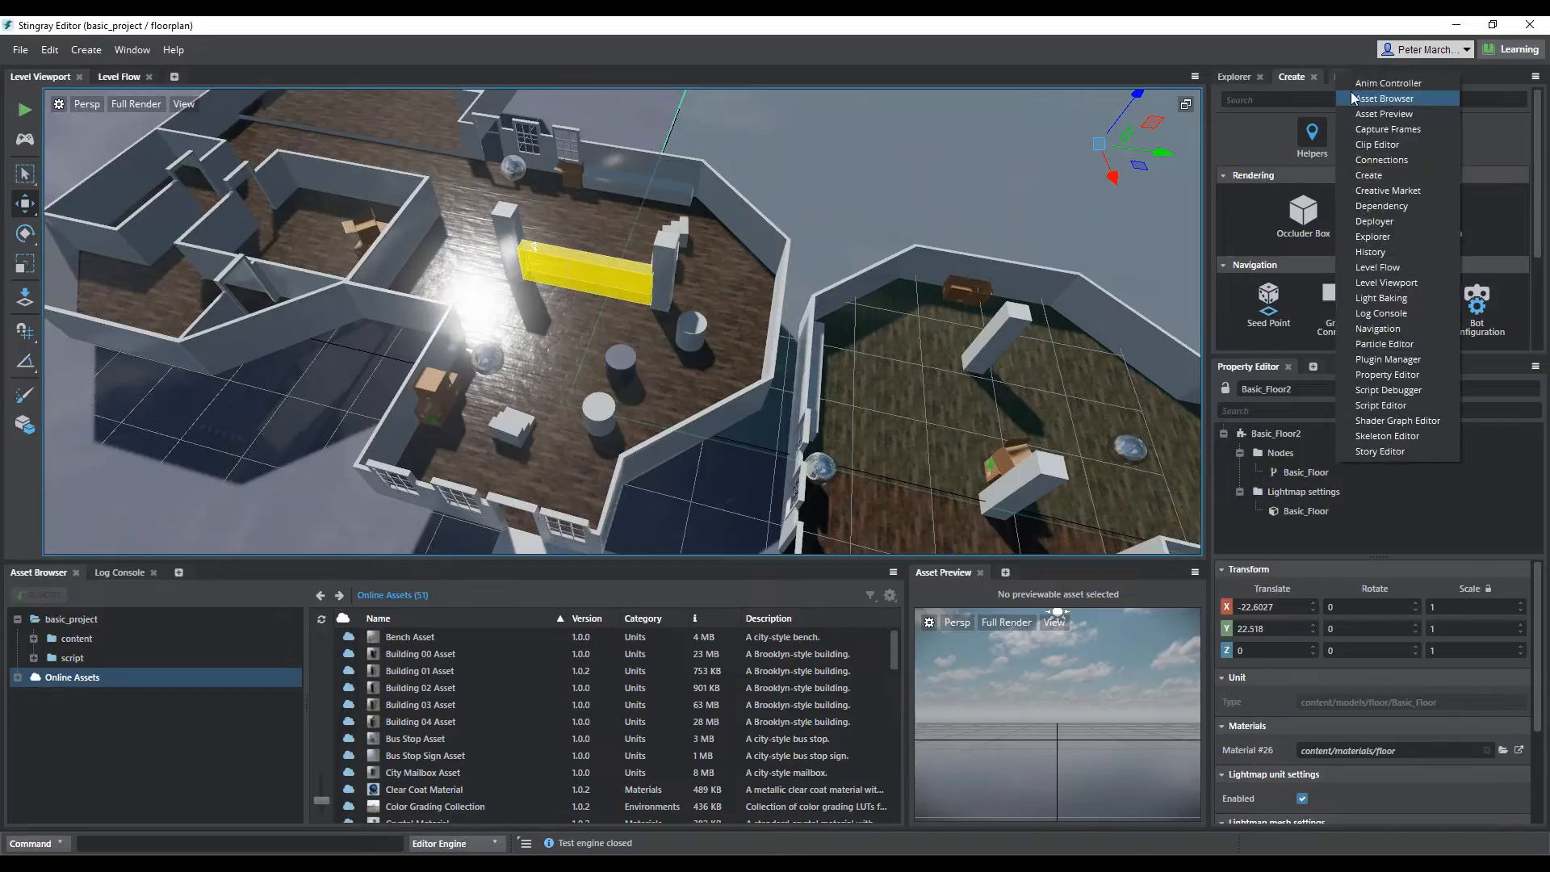
pyautogui.click(1396, 218)
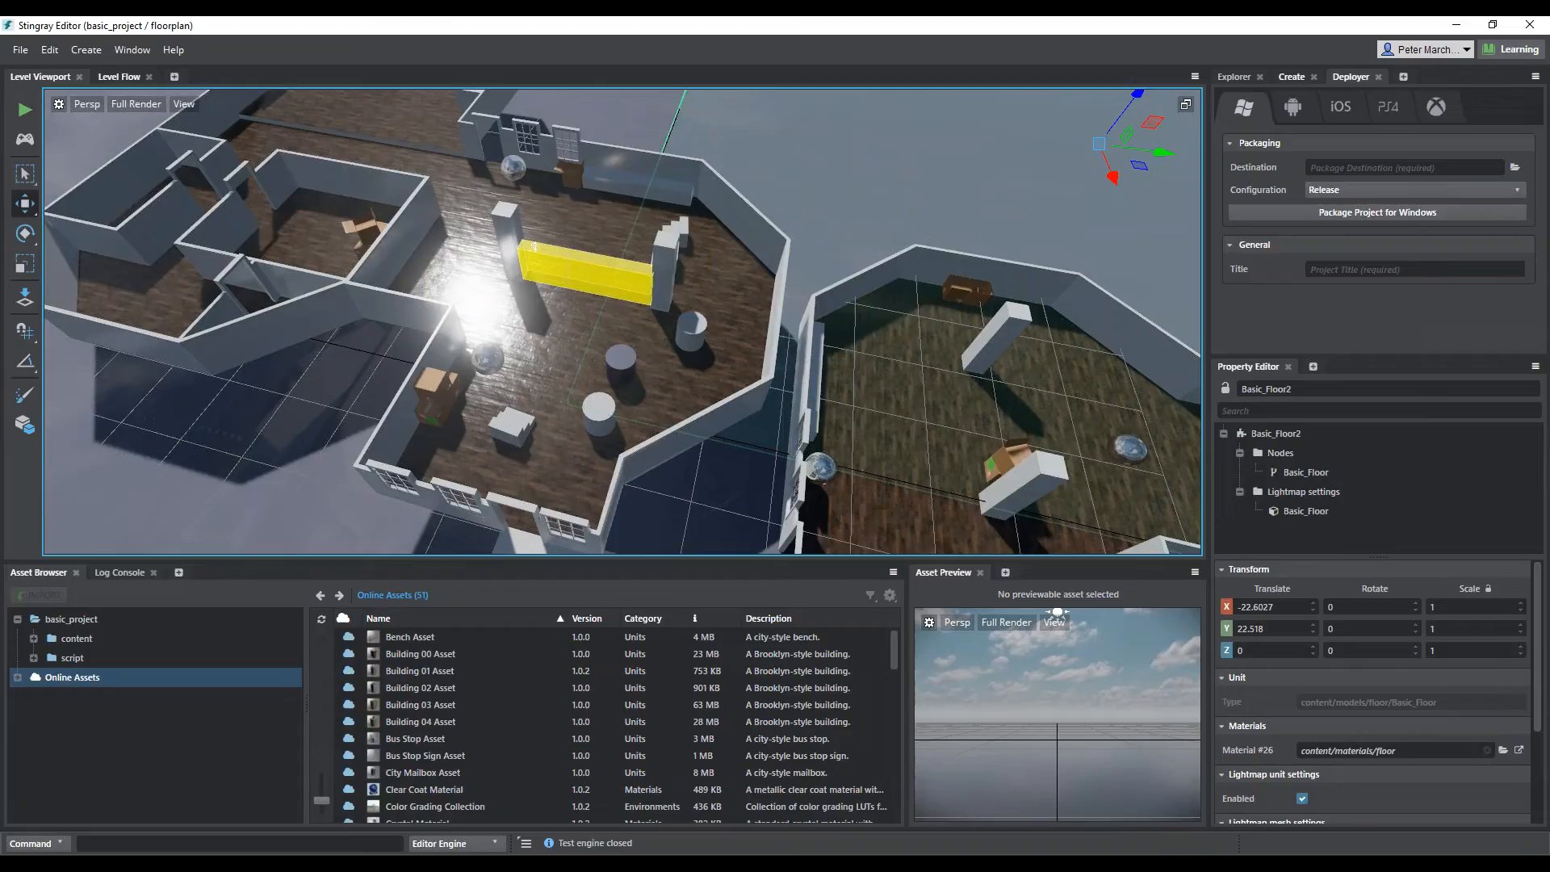
pyautogui.scroll(-5, 831, 365)
pyautogui.scroll(-2, 830, 364)
pyautogui.scroll(1, 831, 365)
pyautogui.moveTo(806, 404); pyautogui.dragTo(769, 353, button='middle')
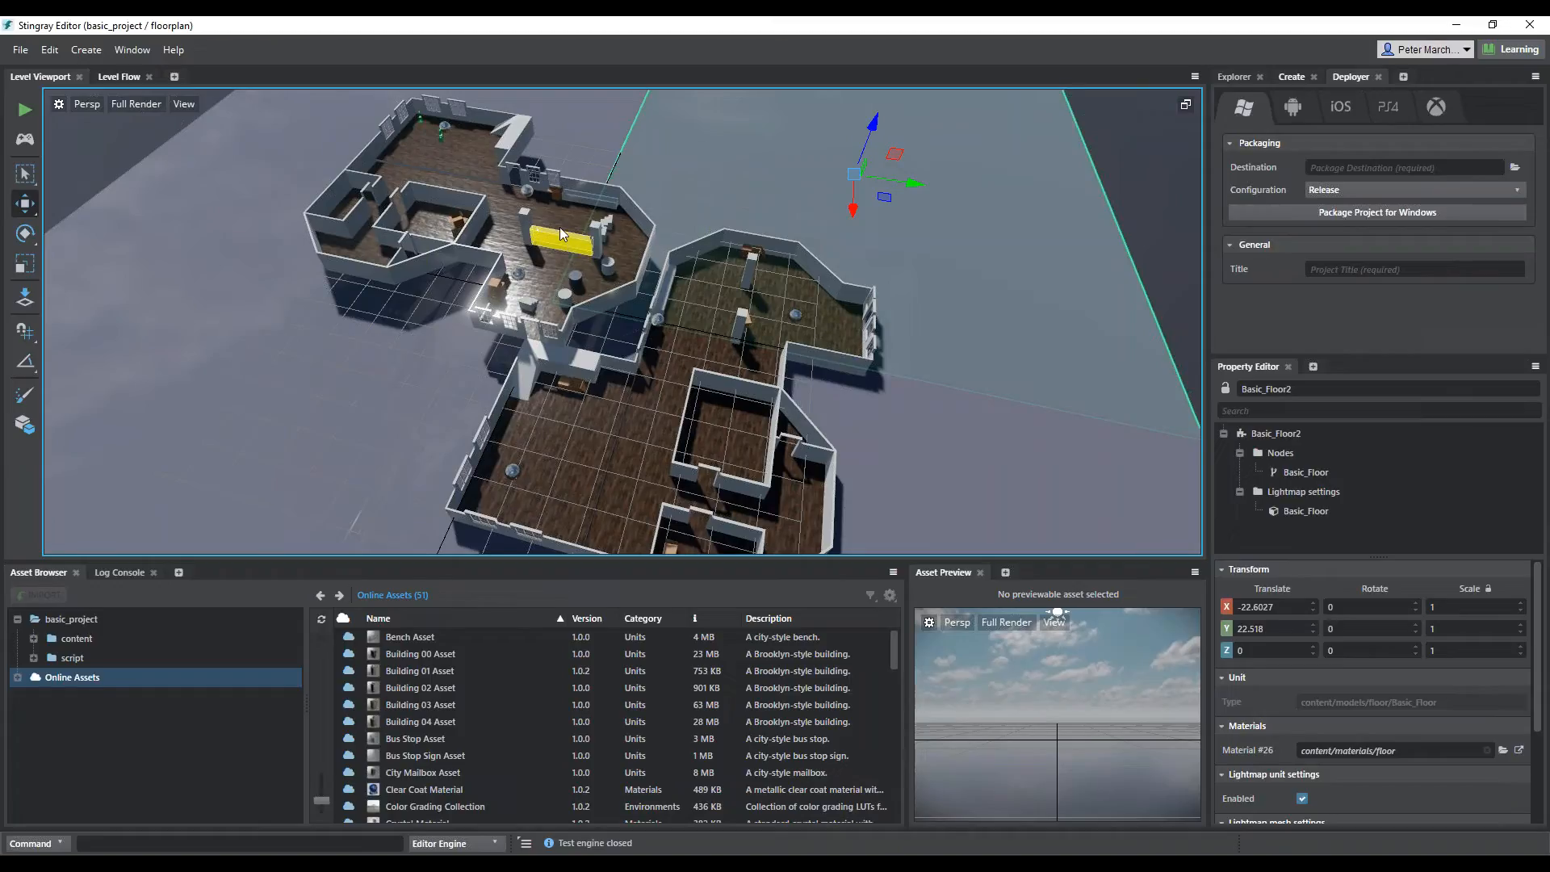
# Browse the project's assets to the content/models/floor folder
pyautogui.click(59, 643)
pyautogui.click(33, 639)
pyautogui.click(83, 717)
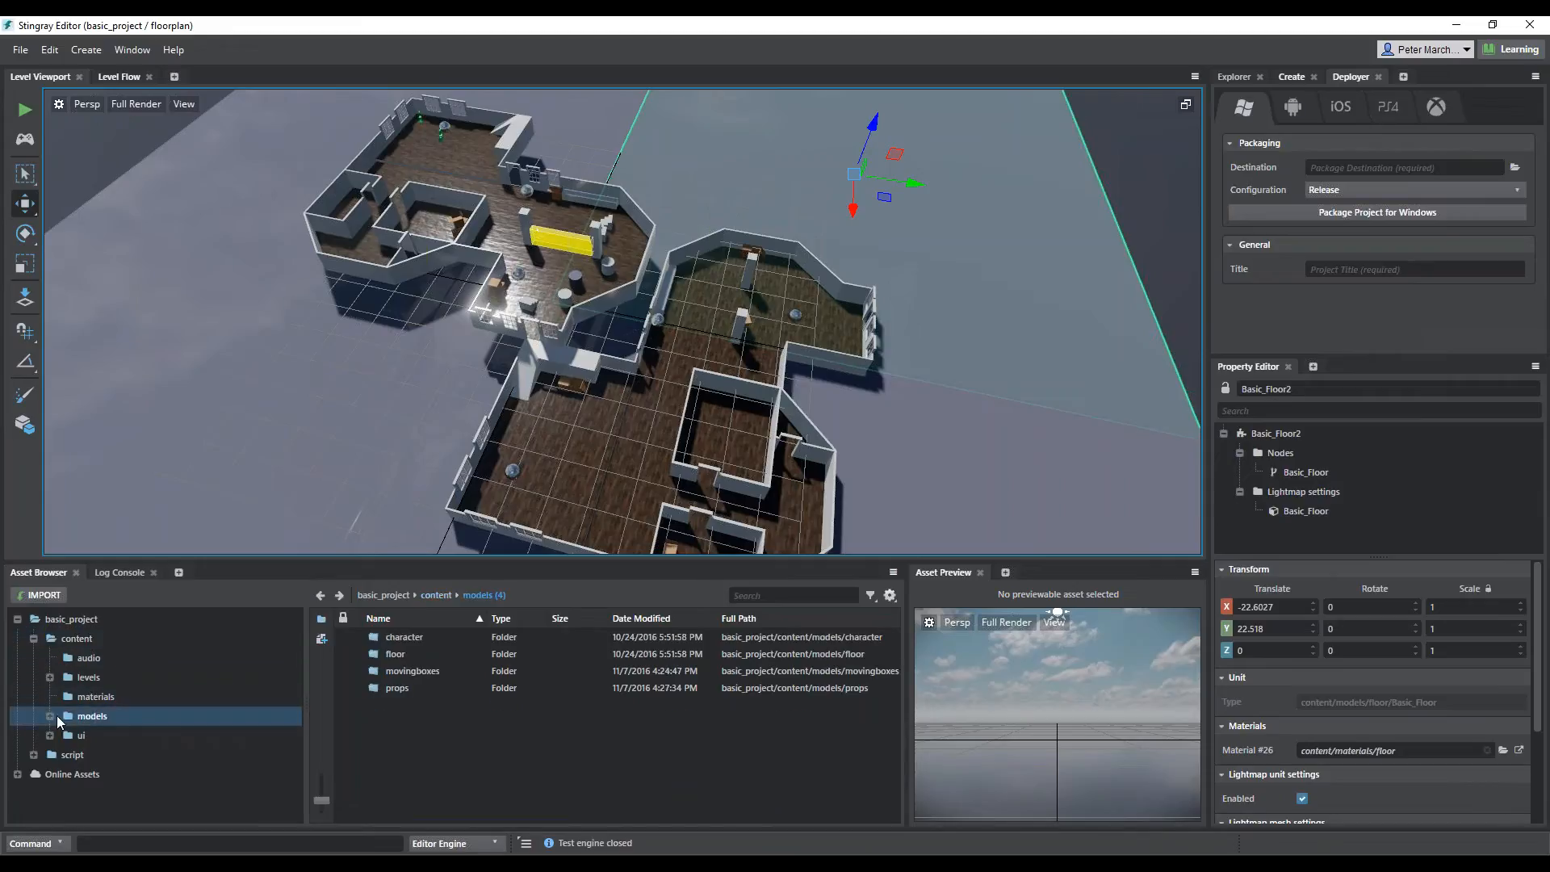
pyautogui.click(51, 718)
pyautogui.click(103, 755)
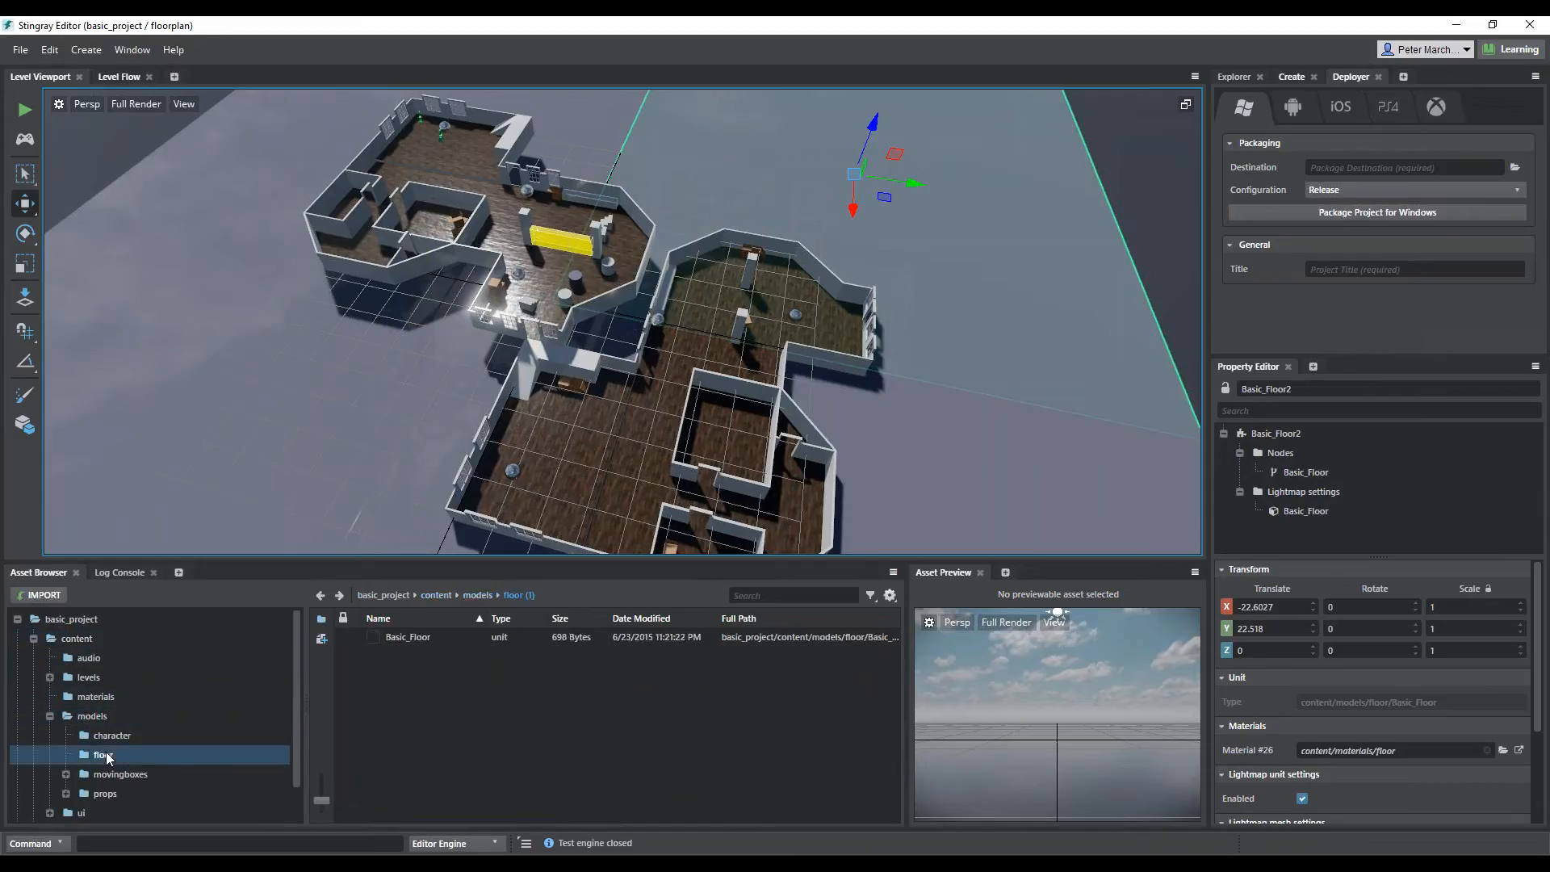
# Select the Basic_Floor unit and look up its Send to 3ds Max command
pyautogui.click(420, 634)
pyautogui.rightClick(420, 633)
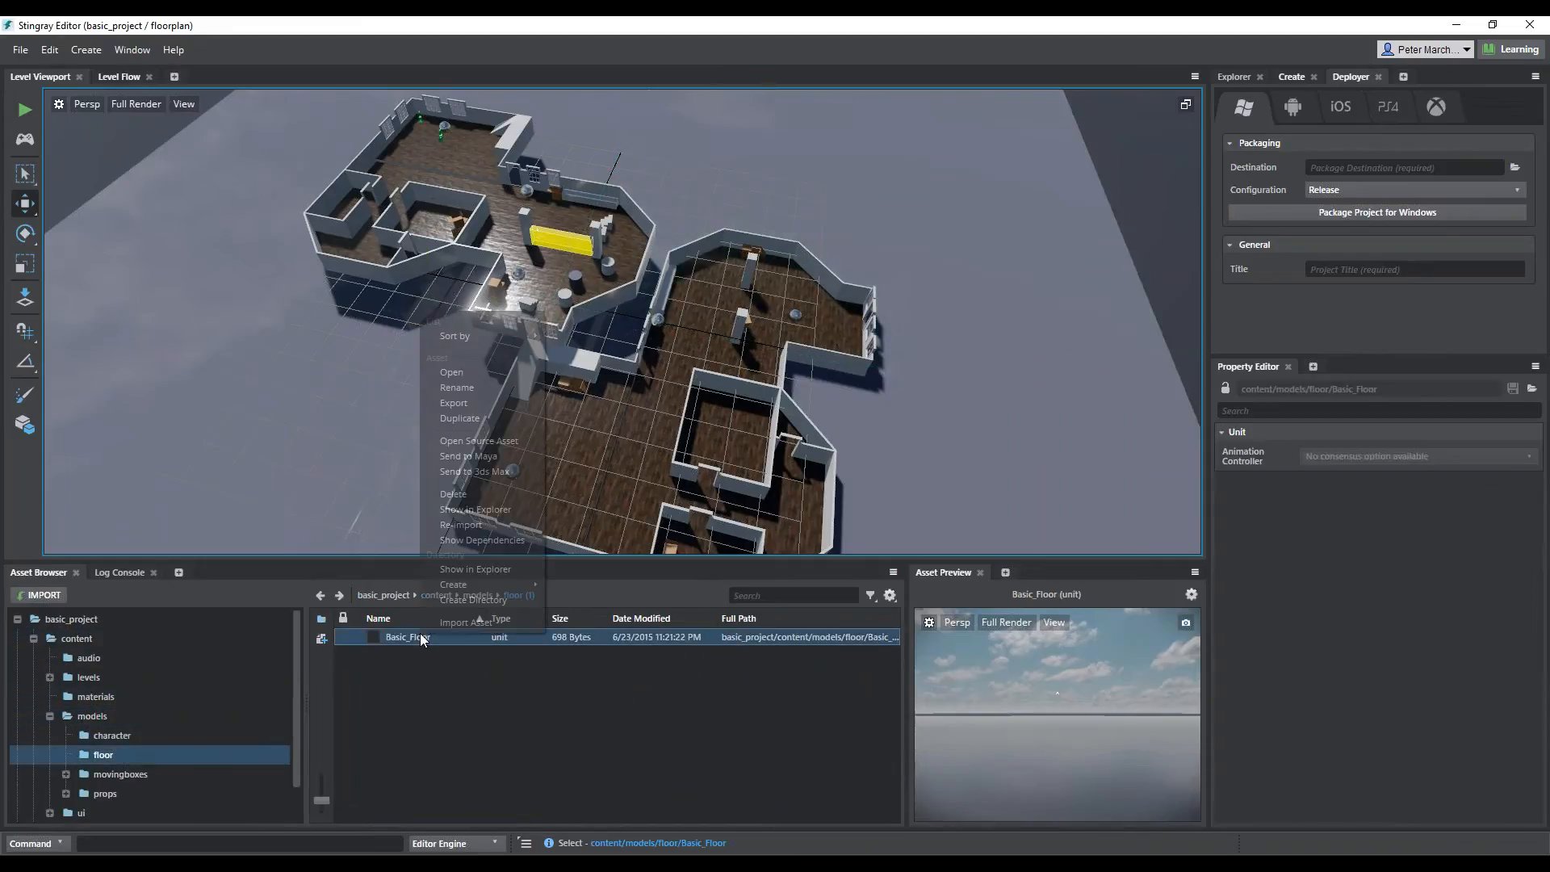
pyautogui.click(495, 570)
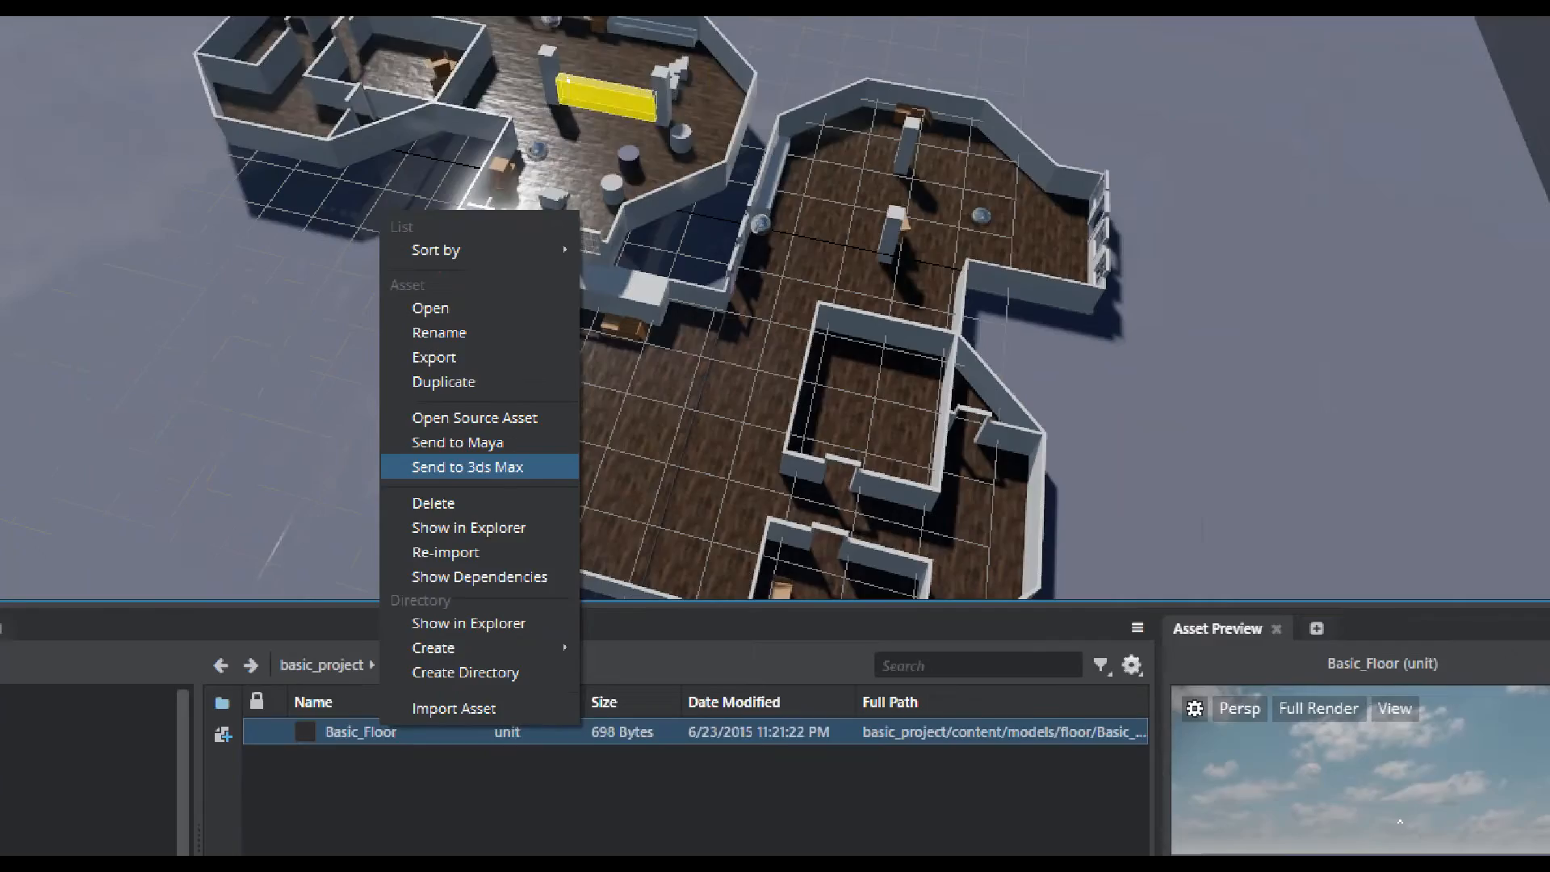
pyautogui.click(464, 466)
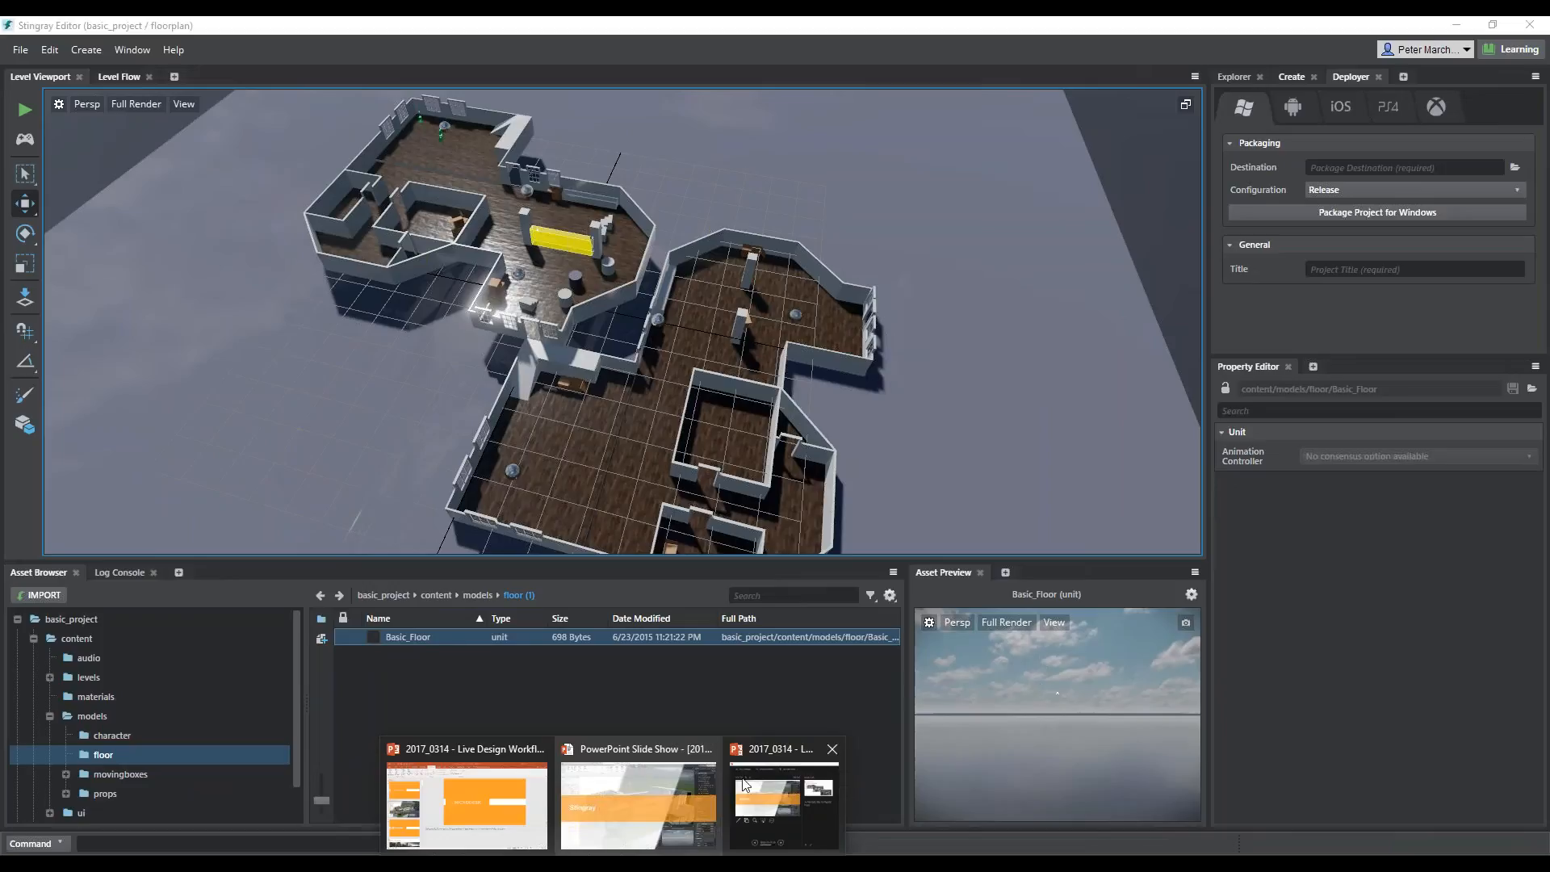
# Switch to the PowerPoint slide show and advance to the Wrapping up slide
pyautogui.click(639, 783)
pyautogui.press('Right')
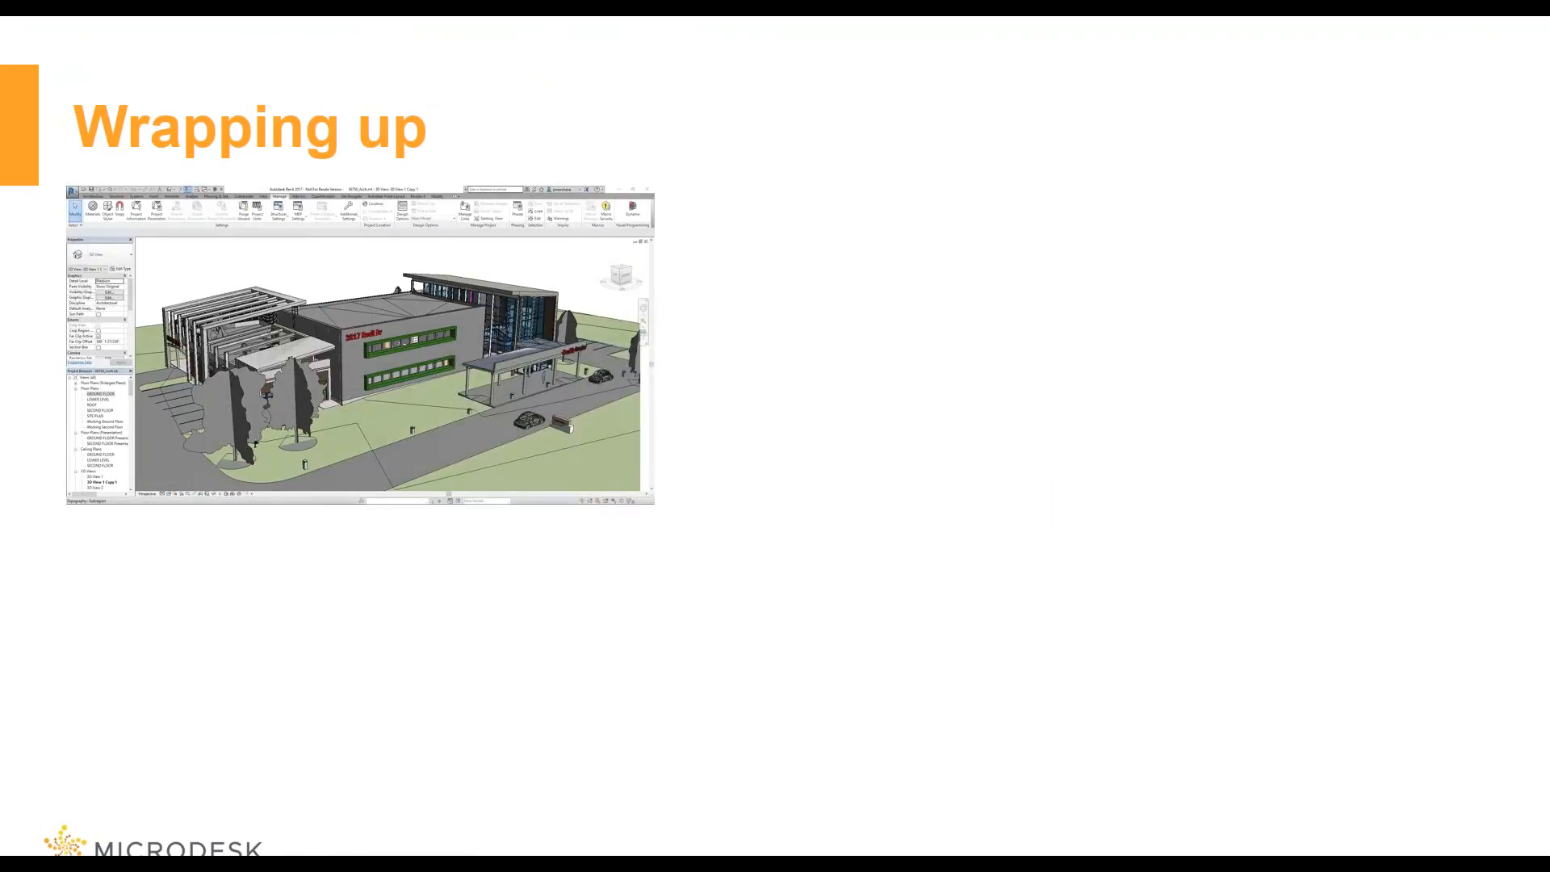